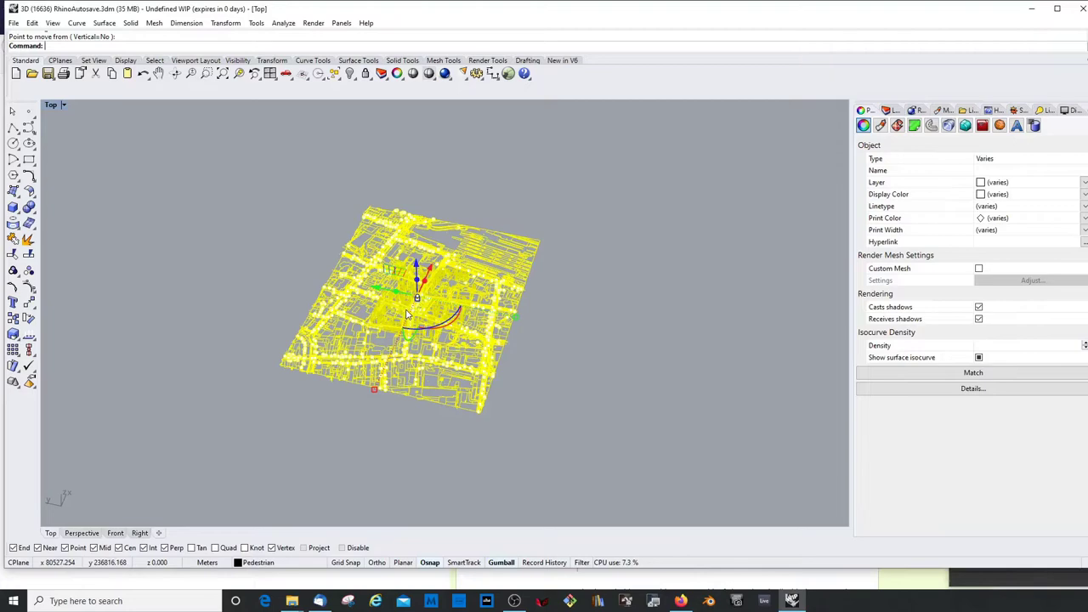
Move the whole selected site model from its centre to the origin at 0,0,0.
scroll(408, 312, "up", 5)
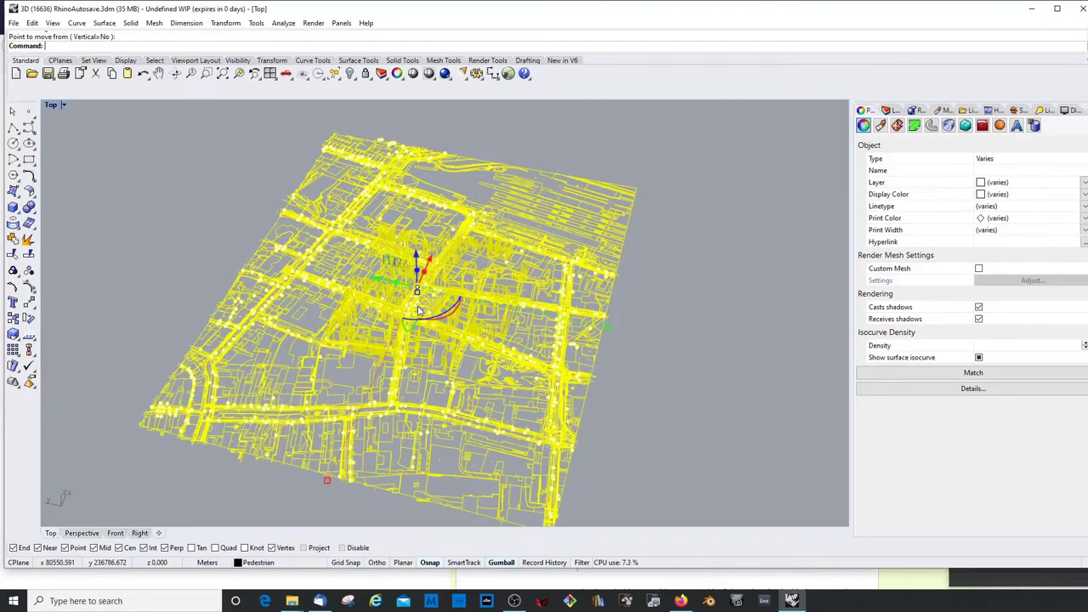
scroll(417, 312, "down", 3)
left_click(29, 303)
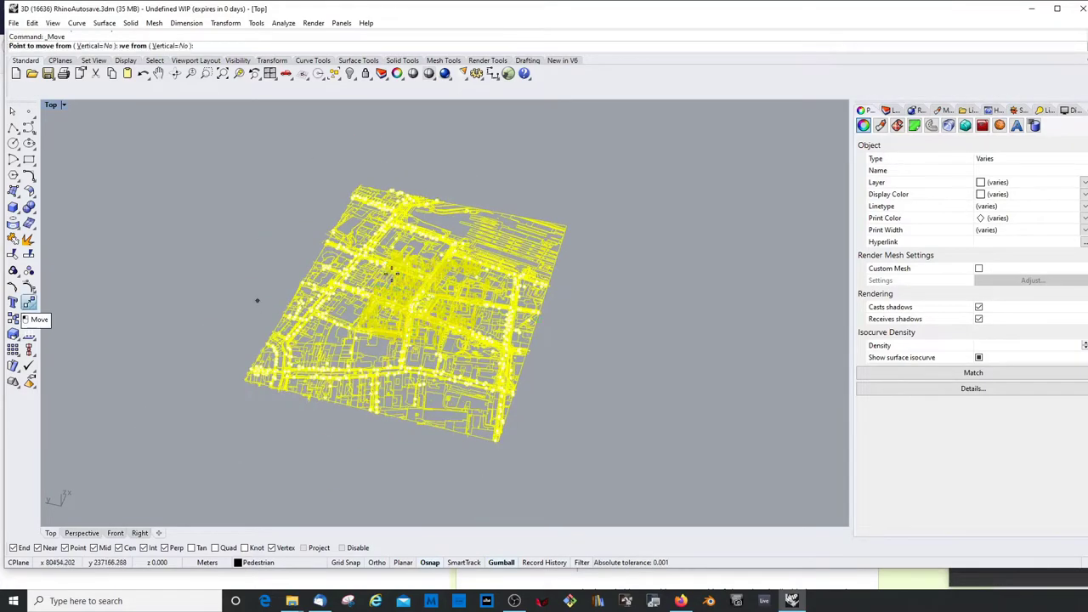
left_click(415, 297)
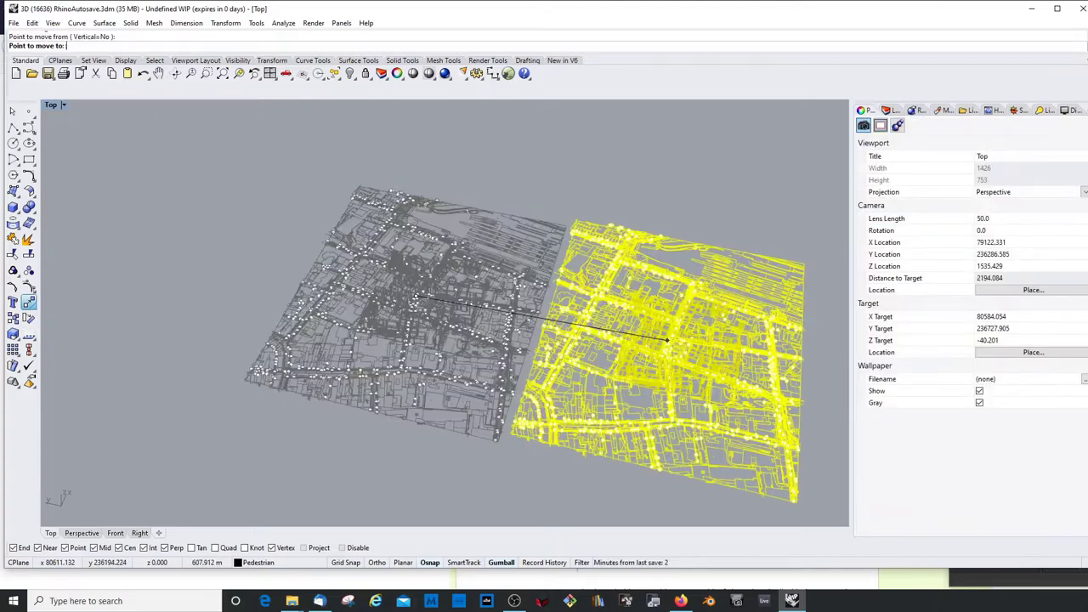
type("0,0,0")
key("Return")
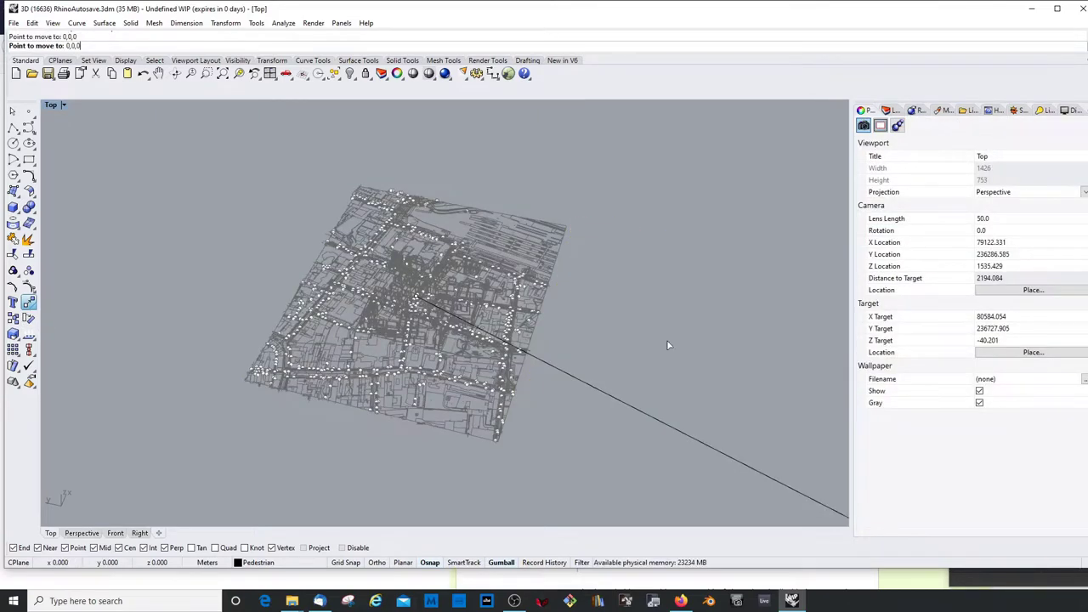
Turn off the layers from 0 through Default and delete the layer 13528.
left_click(891, 111)
left_click(881, 150)
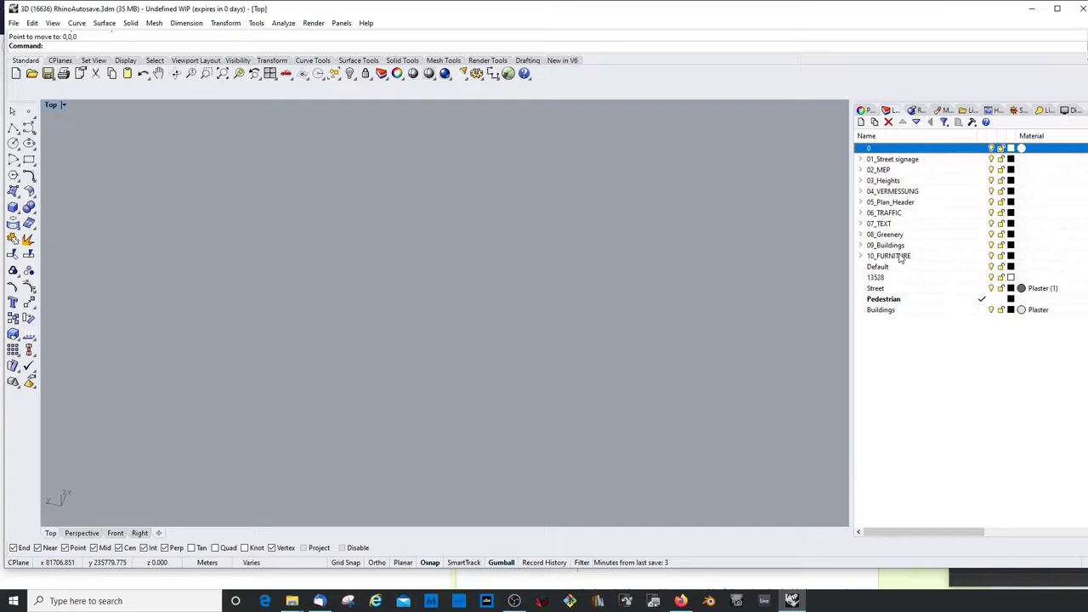
left_click(890, 268, "shift")
left_click(992, 255)
left_click(909, 279)
key("Delete")
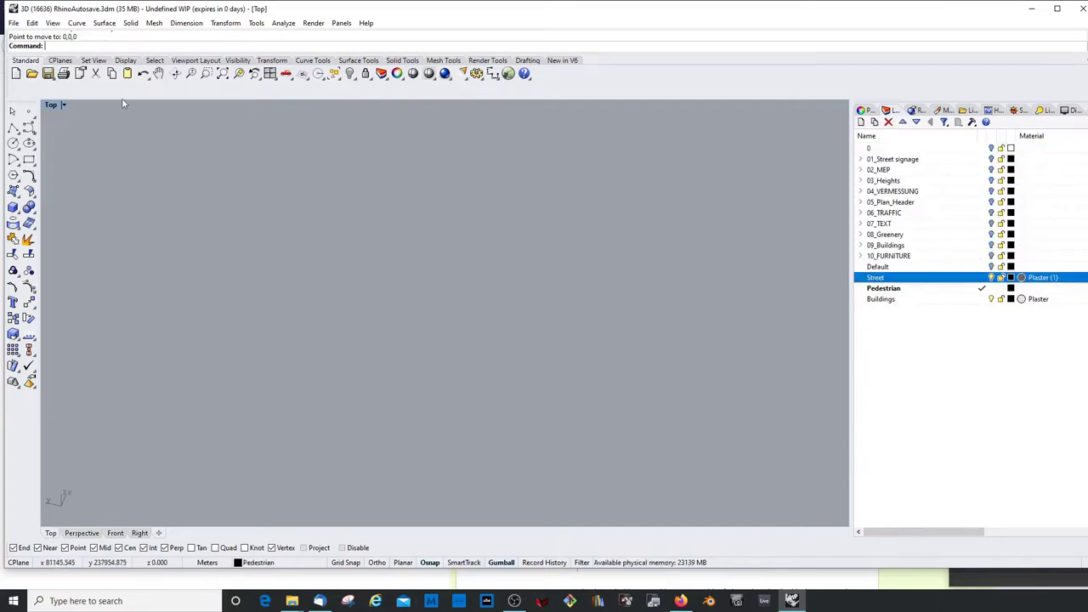
Zoom to the extents of the moved model and set the viewport's display mode to Shaded.
left_click(222, 73)
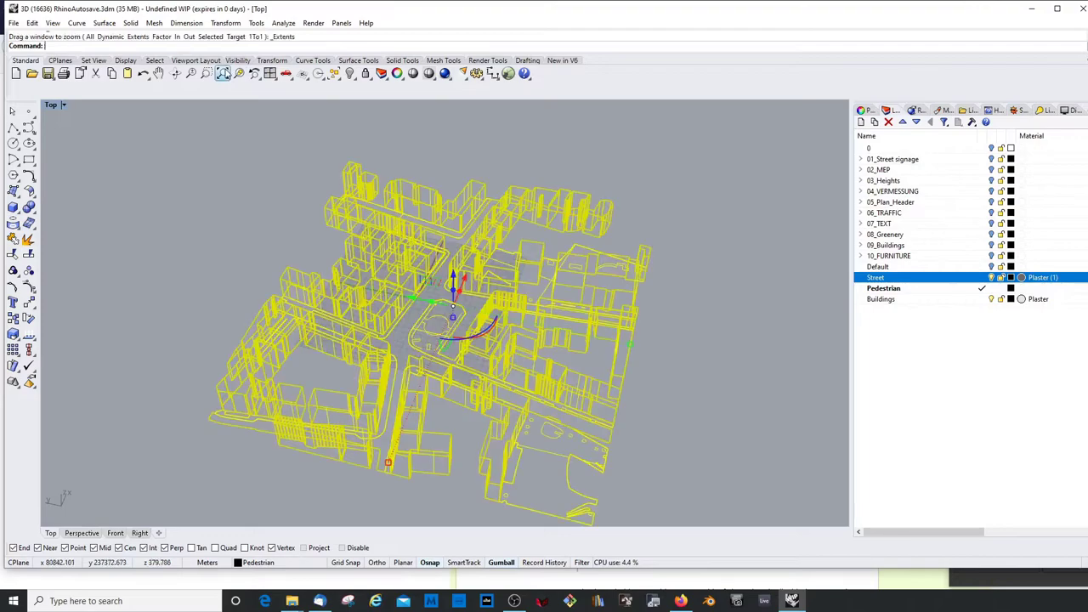
scroll(432, 292, "down", 2)
left_click(63, 105)
left_click(93, 147)
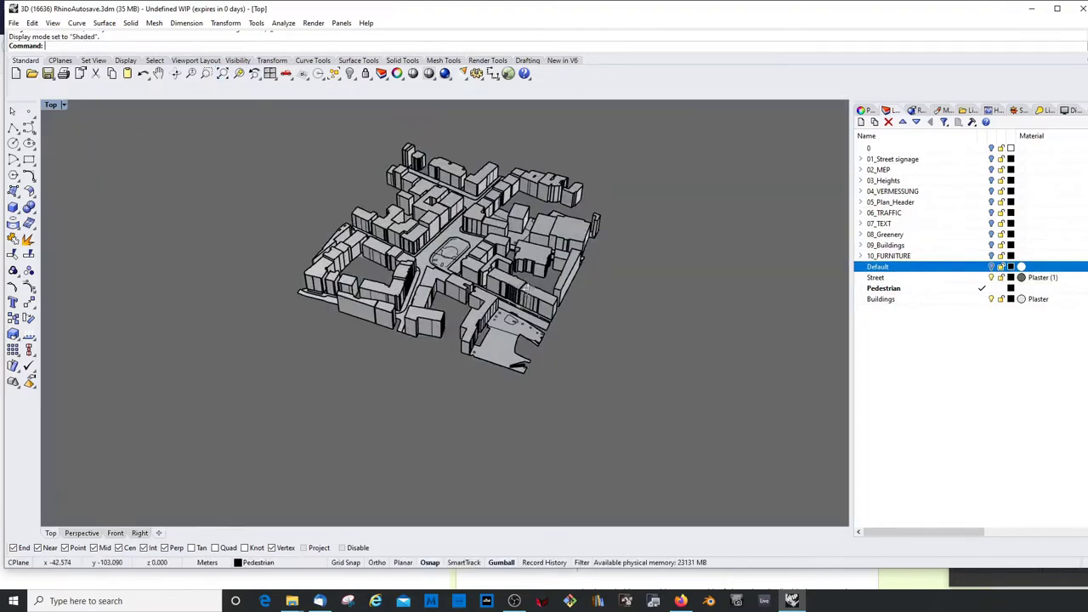
Try to create a cutting plane across the selected pavement polysurface at the plaza's corner.
mouse_move(501, 285)
right_mouse_down()
mouse_move(621, 323)
mouse_move(448, 252)
right_mouse_up()
scroll(442, 247, "up", 10)
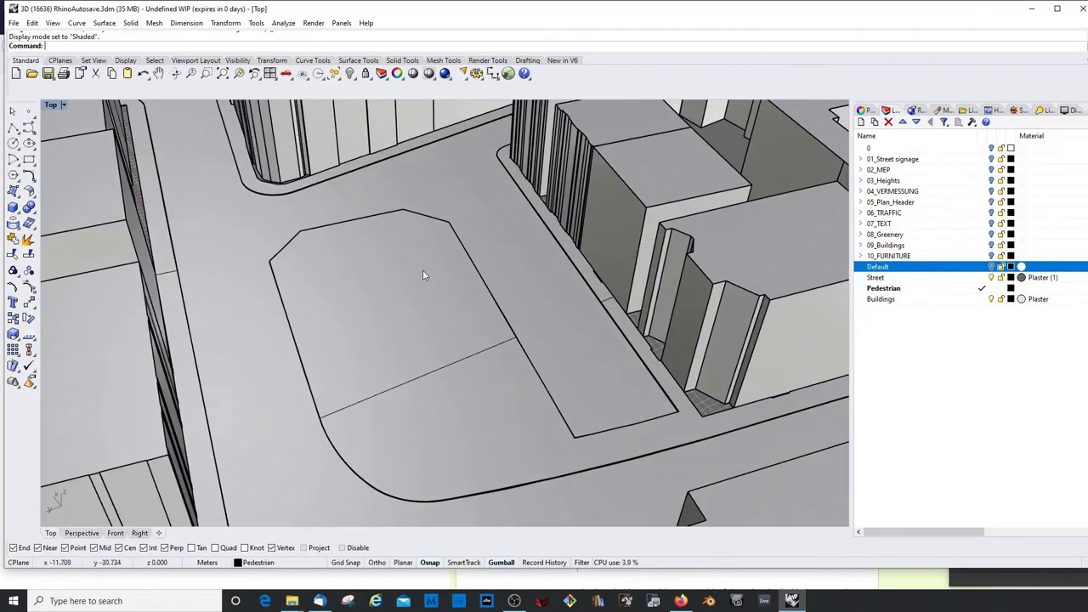
left_click(424, 269)
scroll(424, 269, "down", 8)
right_click_drag(337, 291, 552, 368)
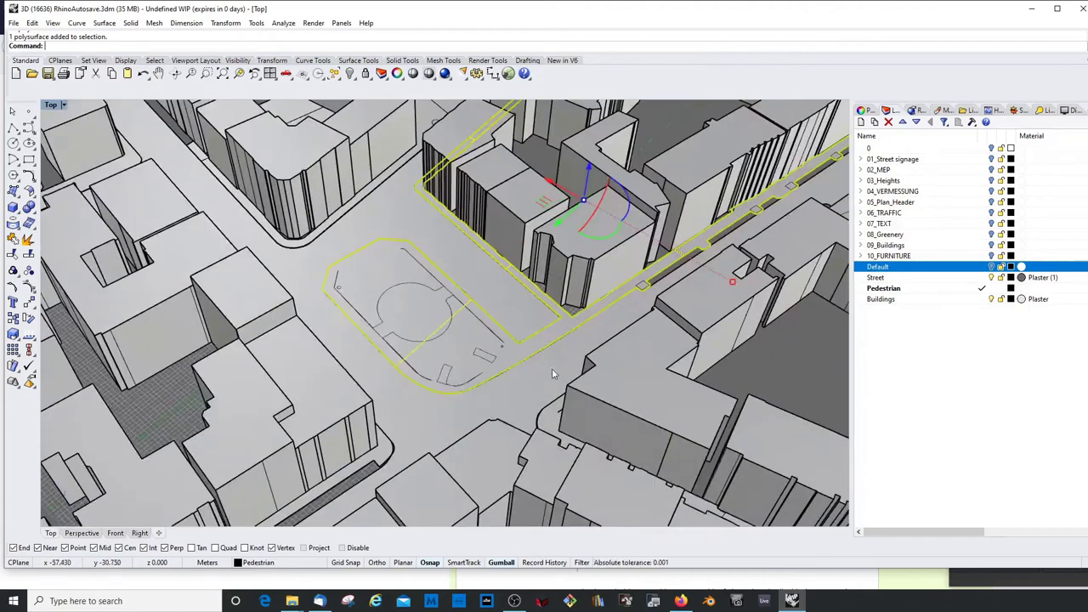
scroll(548, 361, "up", 8)
scroll(460, 324, "up", 5)
type("cutplane")
key("Return")
left_click(420, 268)
left_click(663, 454)
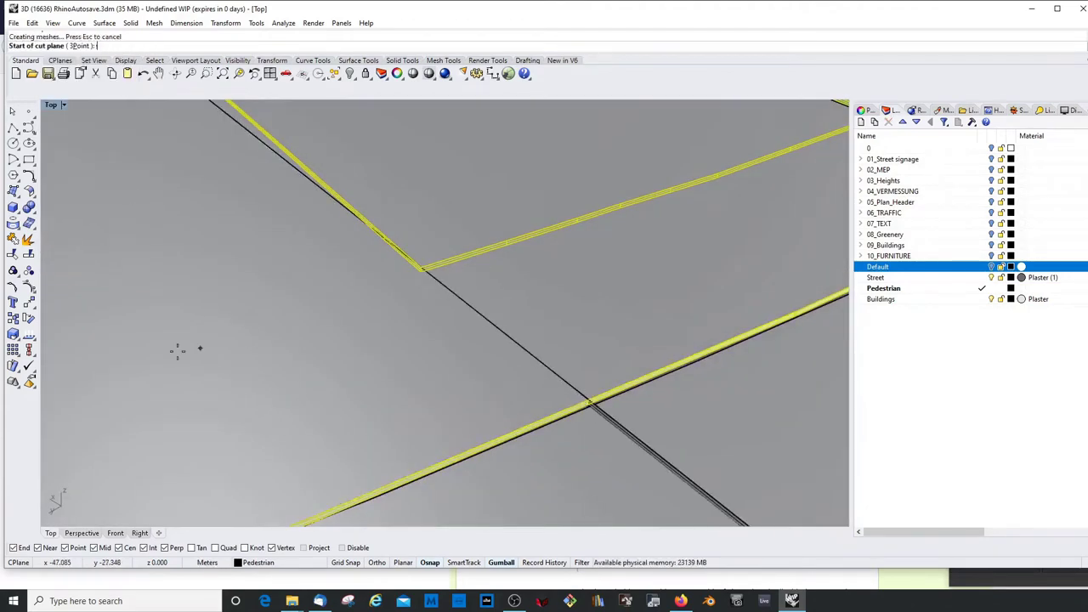
key("Return")
scroll(344, 368, "down", 3)
left_click(501, 408)
key("Delete")
Create a cutting plane across the pavement polysurface, from the plaza's inner corner to the outer curb edge.
left_click(408, 365)
type("cutplane")
key("Return")
scroll(478, 247, "up", 8)
left_click(478, 248)
left_click(663, 395)
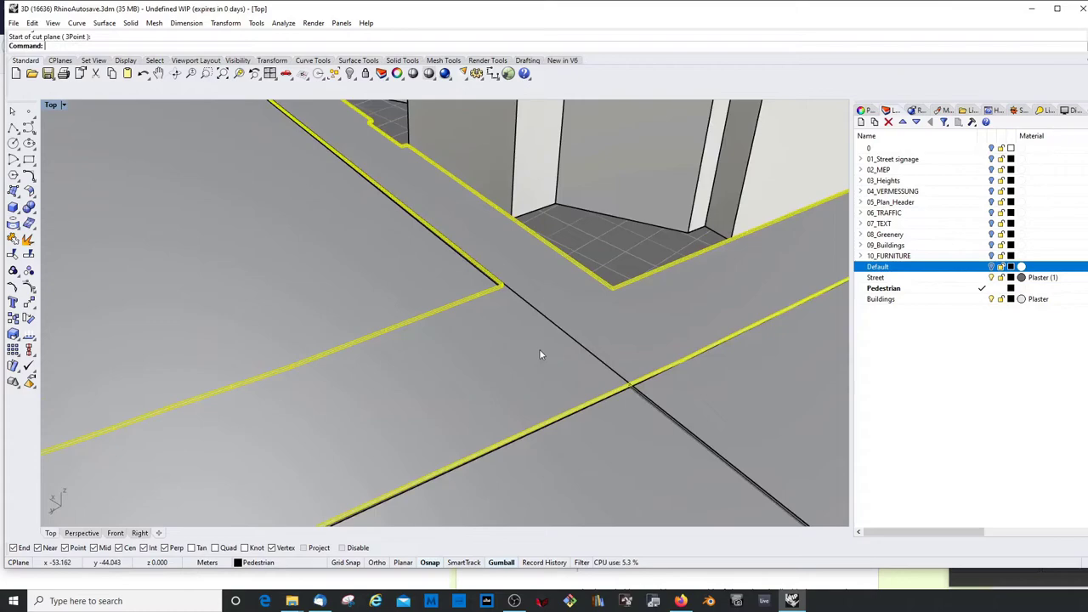
Split the pavement with the cutting plane and cap the separated plaza piece.
right_click_drag(541, 354, 449, 334)
left_click(450, 336)
type("split")
left_click(558, 330)
left_click(476, 350)
type("cap")
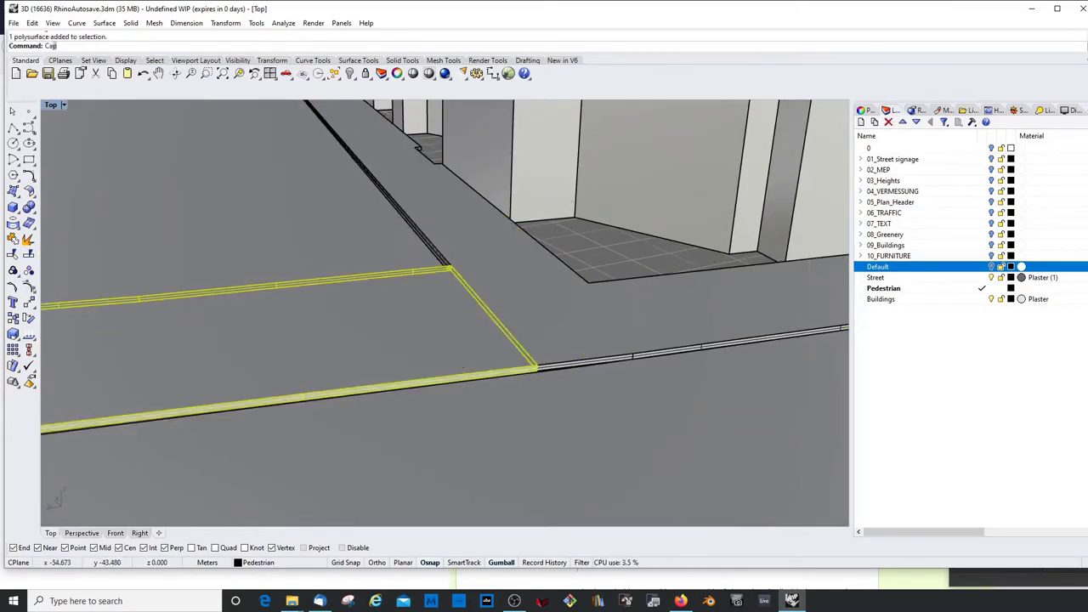
key("Return")
Check the separated plaza solid and the surrounding buildings by selecting them and viewing the model from several angles.
scroll(406, 283, "down", 8)
right_click_drag(406, 284, 455, 289)
left_click(374, 265)
scroll(372, 264, "down", 10)
key("Escape")
scroll(388, 270, "up", 7)
left_click(388, 271)
scroll(461, 292, "up", 5)
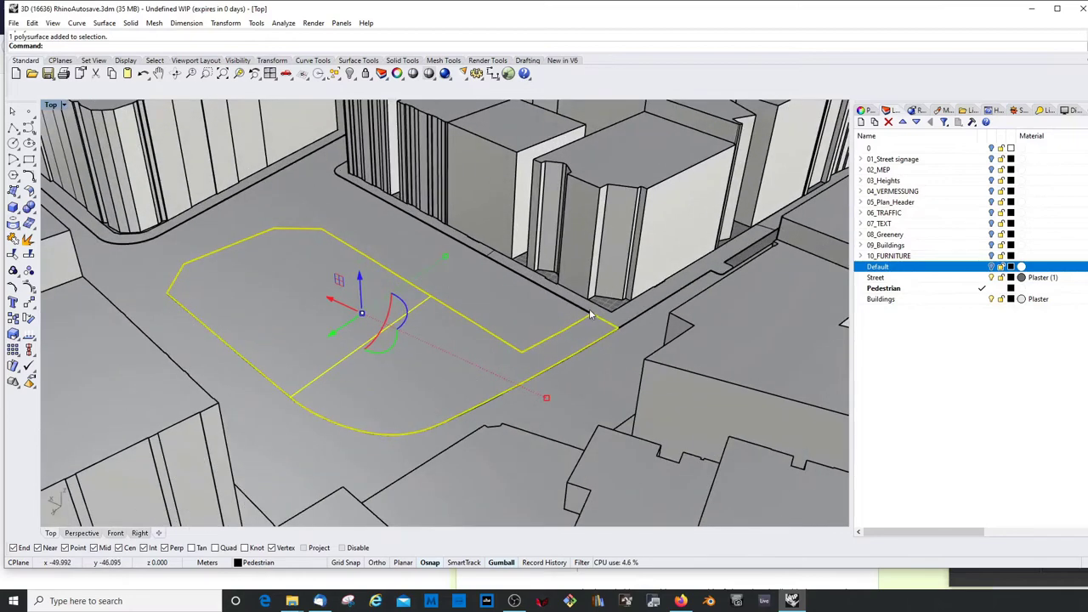
right_click_drag(551, 312, 393, 311)
scroll(461, 316, "down", 6)
left_click(629, 268)
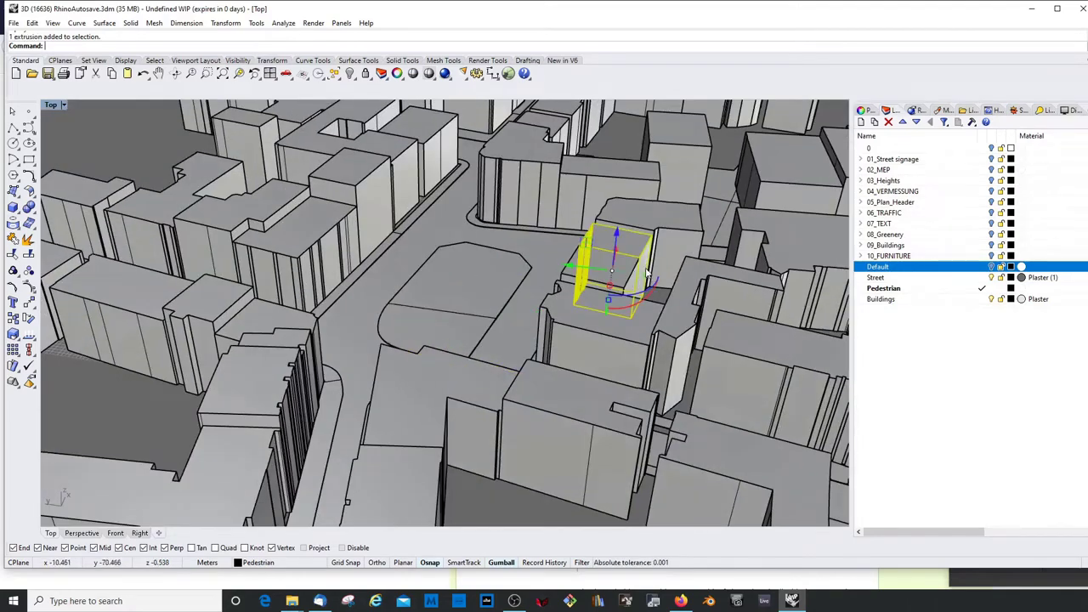
left_click(369, 208)
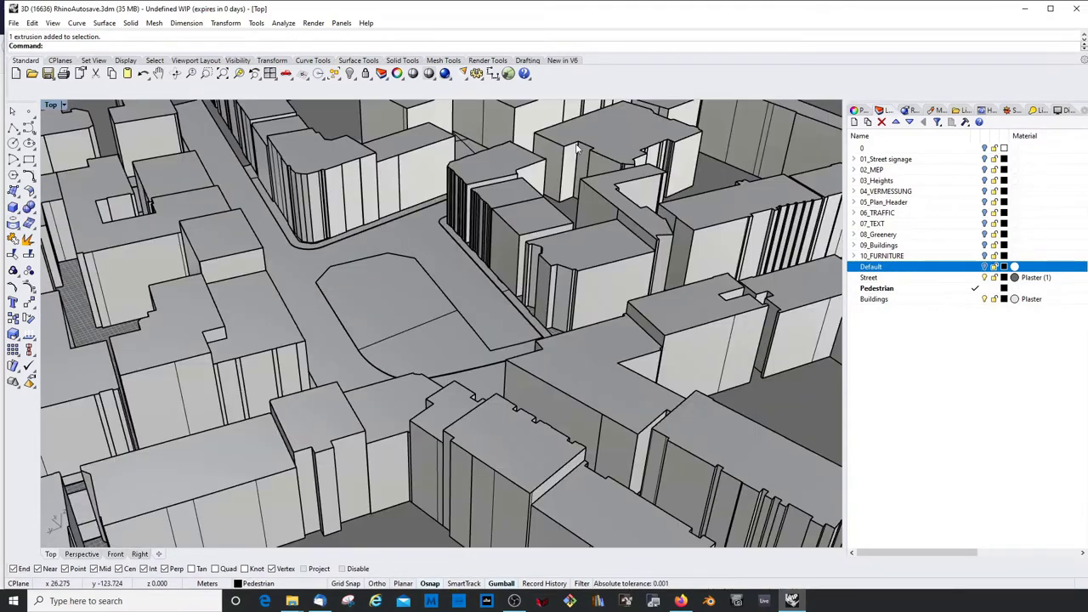
Launch Grasshopper from Rhino.
type("Grasshopper")
key("Return")
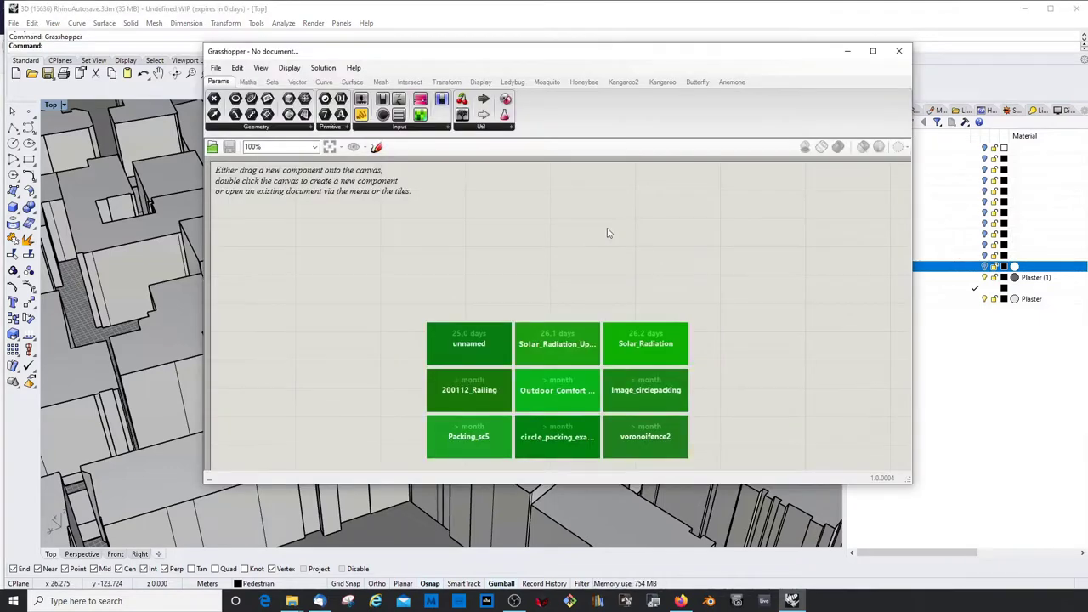
scroll(597, 270, "up", 2)
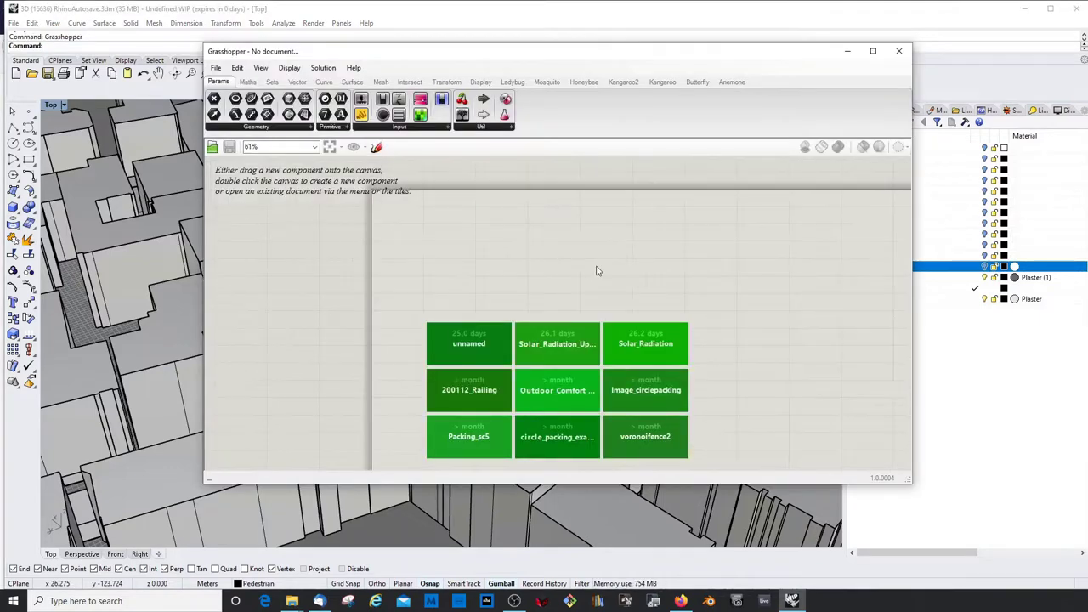
Place a Ladybug Sunlight Hours Analysis component on the canvas, leaving free space beside its inputs.
left_click(512, 82)
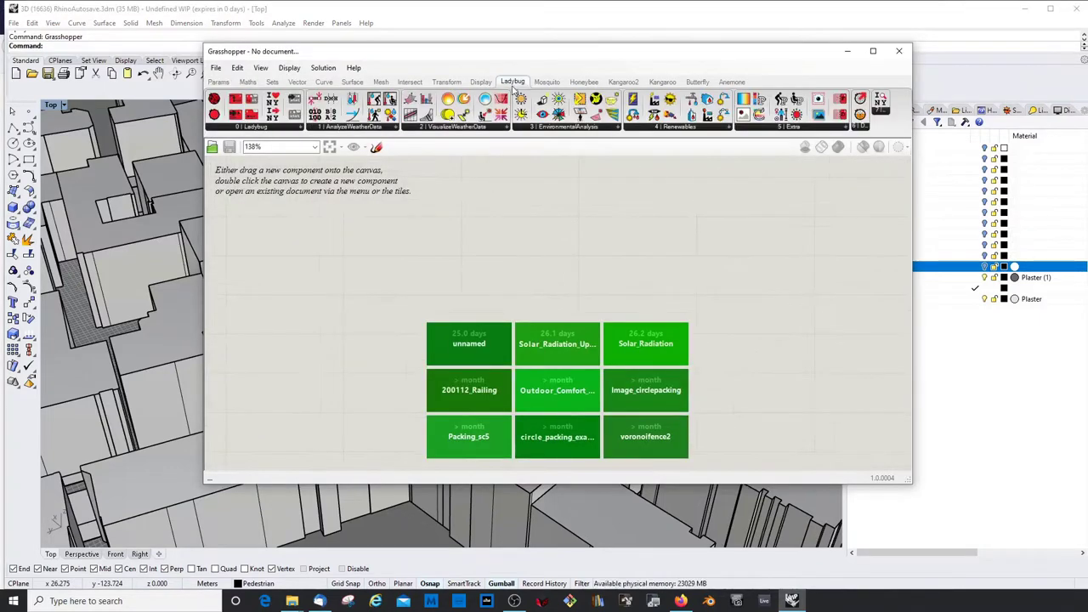
left_click(572, 129)
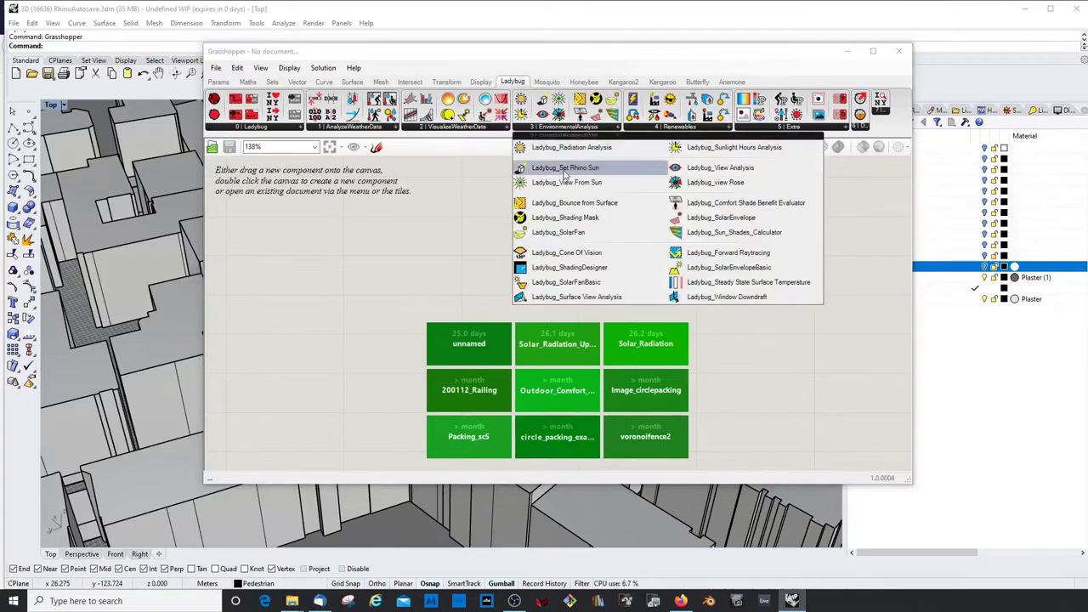
left_click(737, 151)
left_click(790, 302)
left_click(663, 295)
scroll(561, 296, "down", 3)
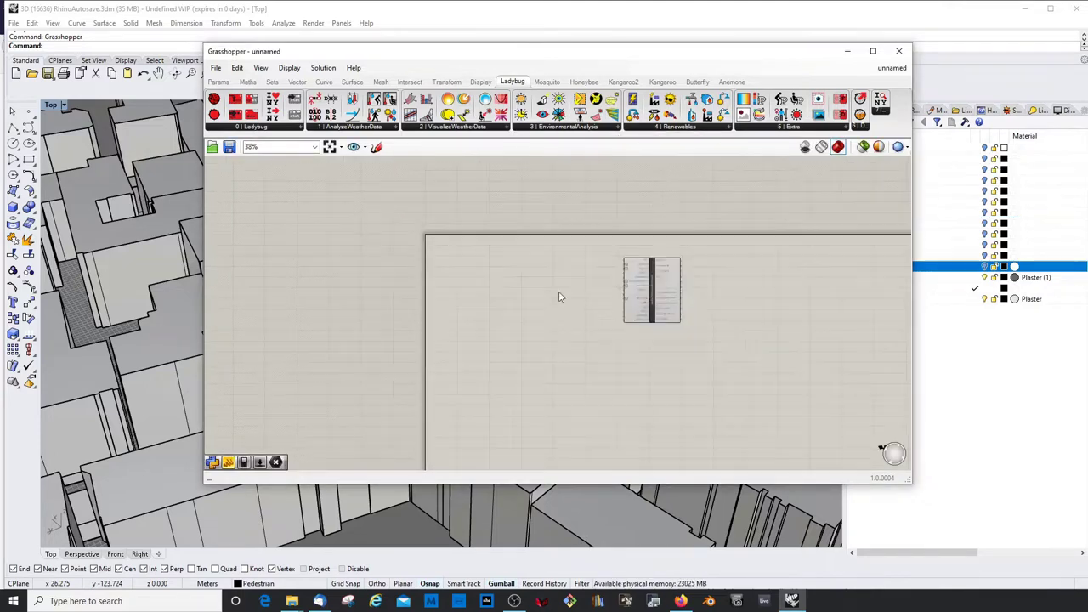
scroll(617, 270, "up", 3)
left_click_drag(603, 260, 722, 260)
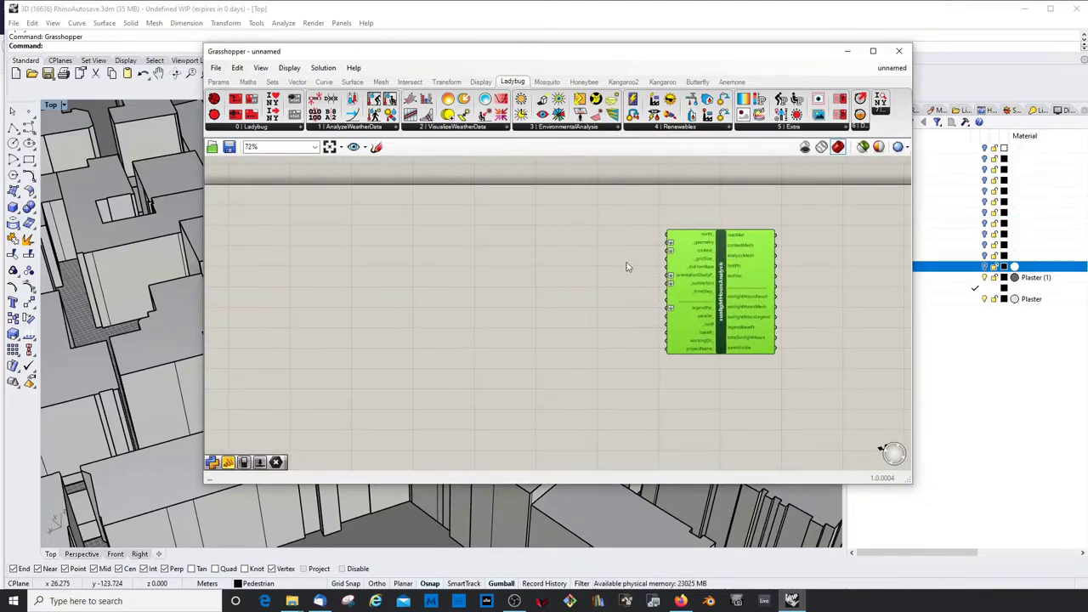
scroll(626, 267, "up", 3)
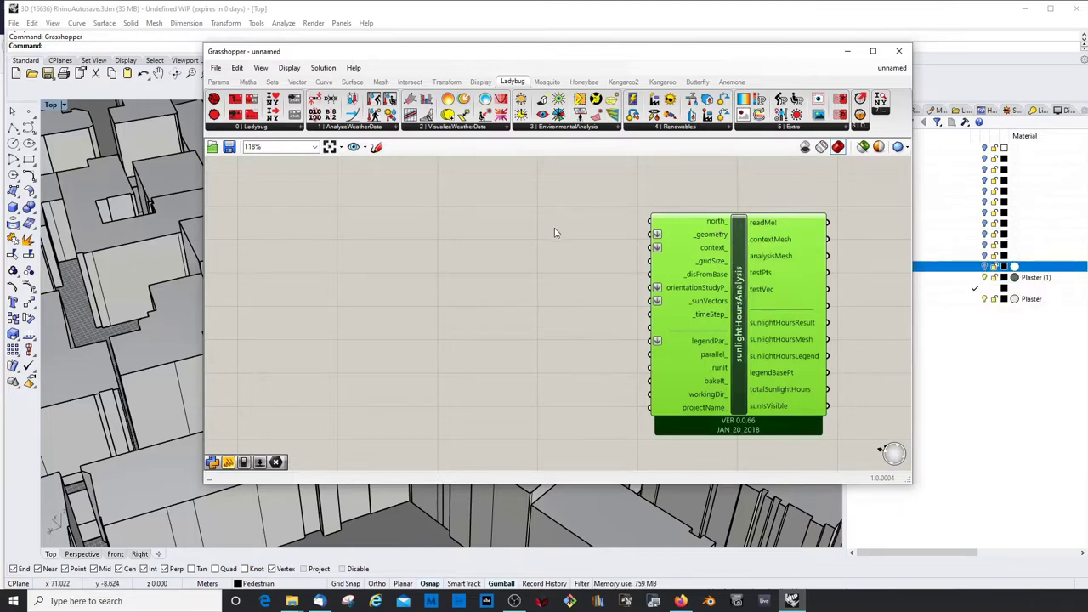
left_click_drag(691, 223, 712, 222)
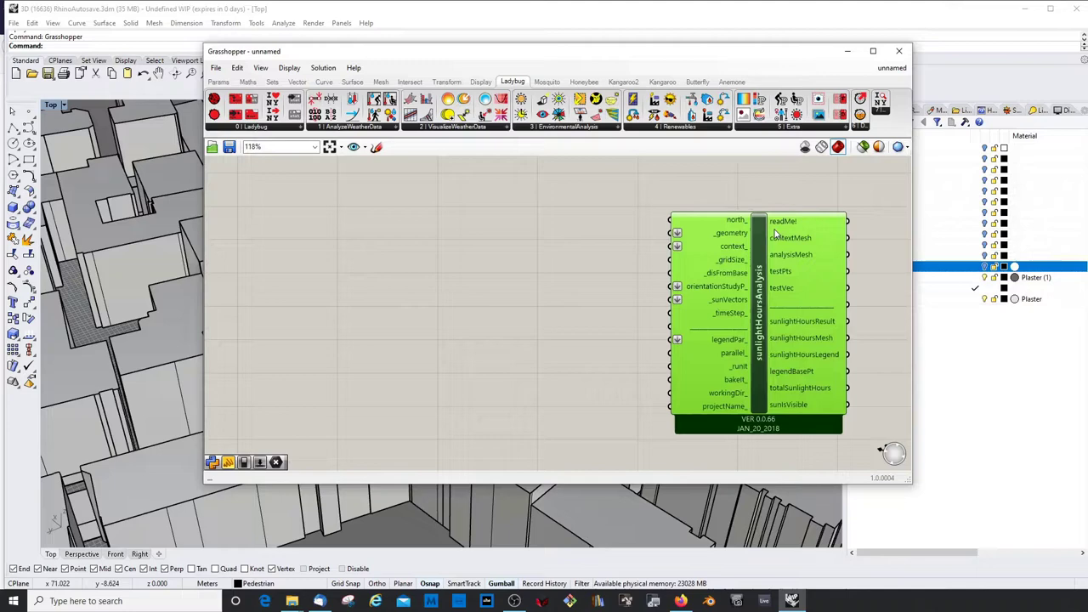
double_click(542, 237)
type("v")
key("BackSpace")
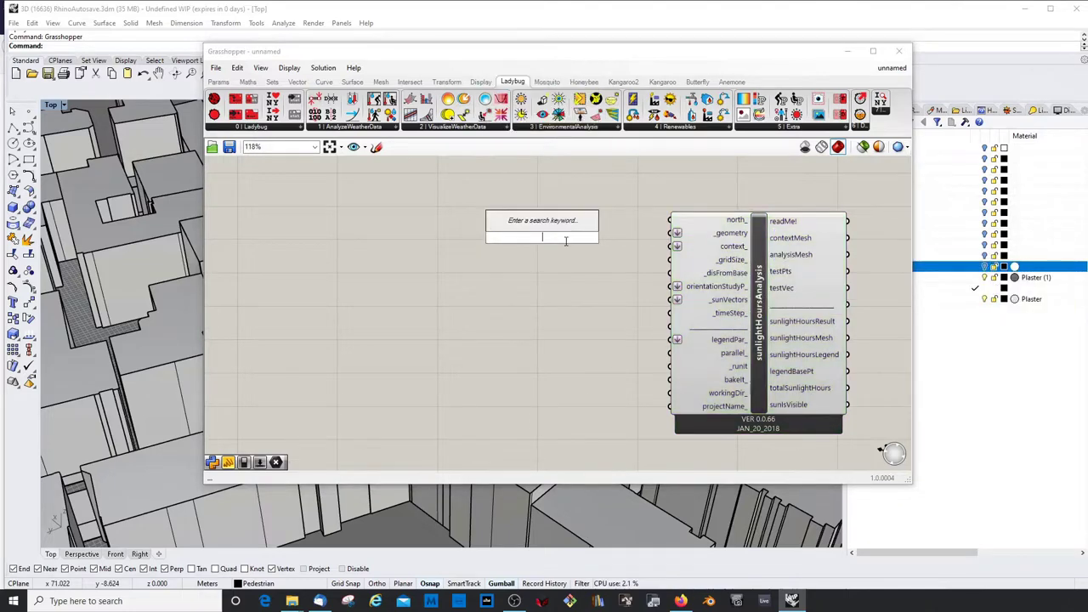
type("br")
Add a Brep parameter beside the sunlight hours component and reference the plaza solid as its single Brep.
left_click(219, 83)
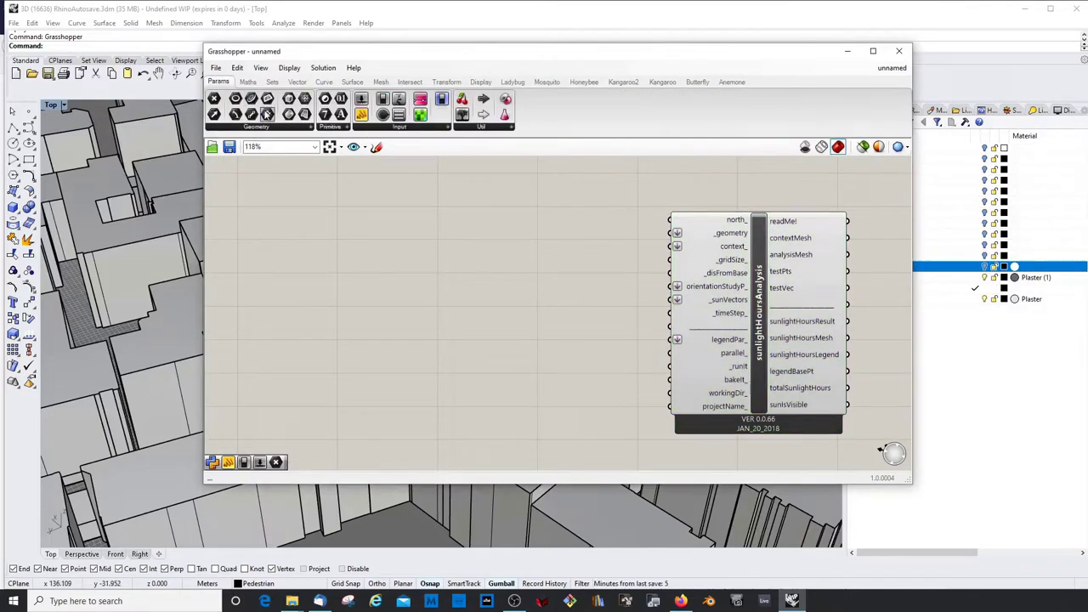
left_click_drag(288, 114, 542, 240)
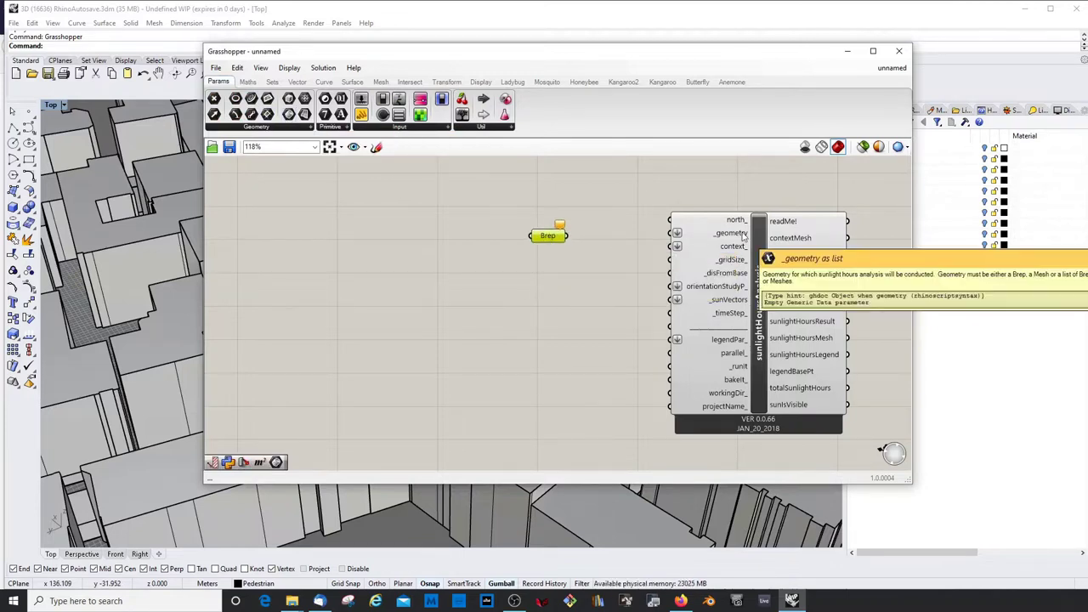
right_click(551, 238)
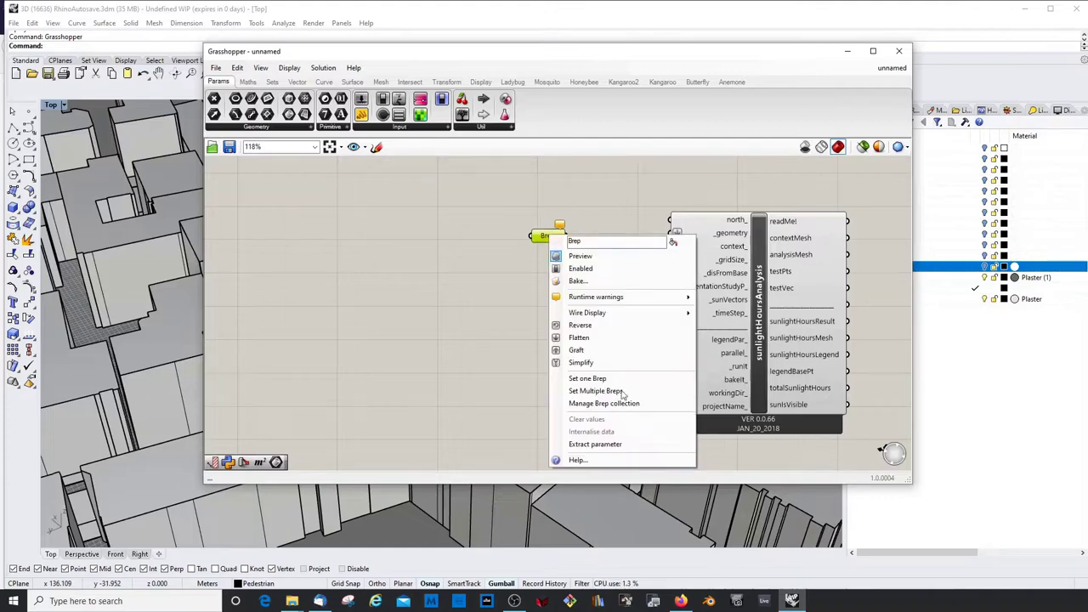
left_click(590, 378)
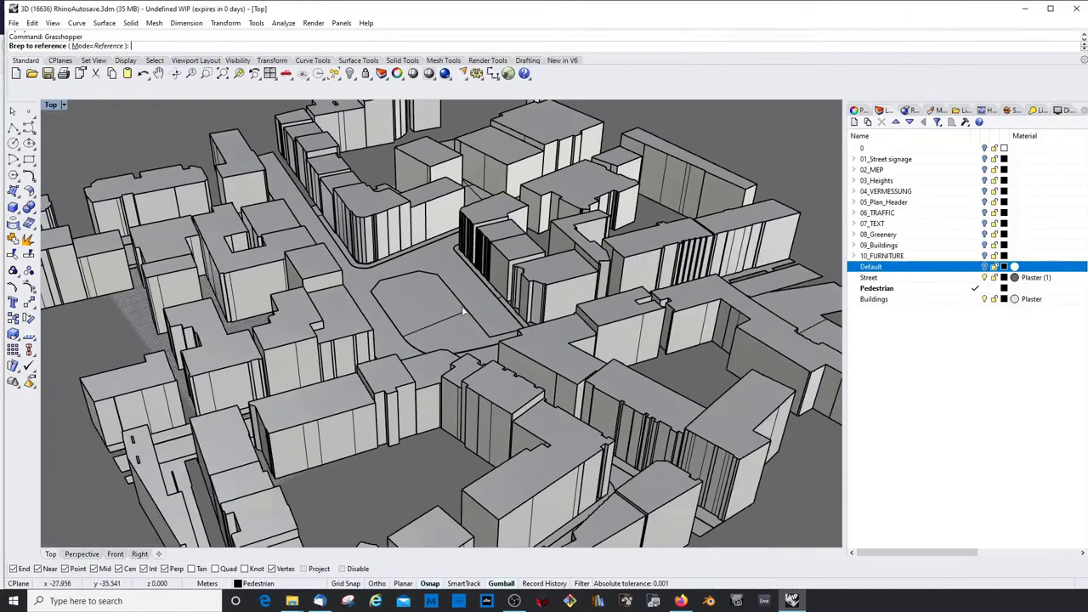
scroll(464, 312, "up", 3)
left_click(430, 302)
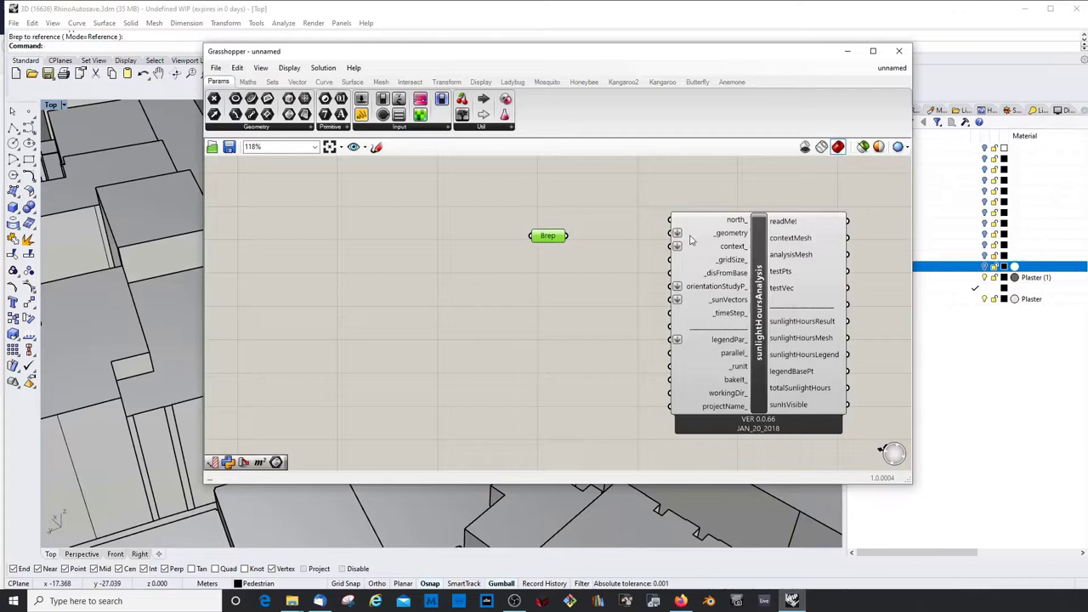
Move the Brep parameter farther from the analysis component and rename it Geometry.
left_click_drag(546, 240, 501, 235)
right_click(501, 235)
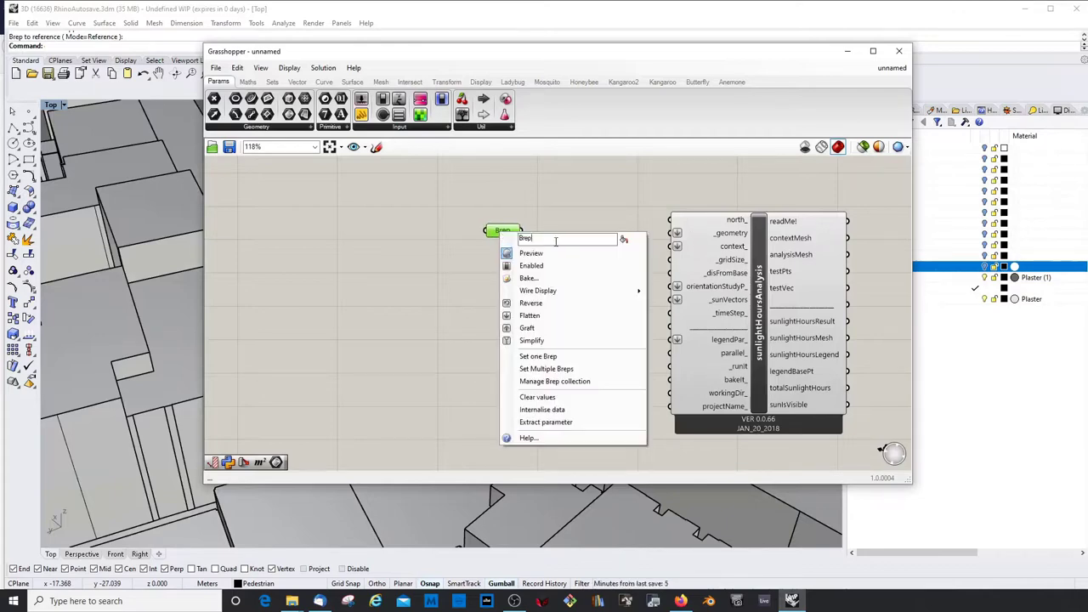
key("BackSpace")
key("BackSpace")
type("Geometry")
key("Return")
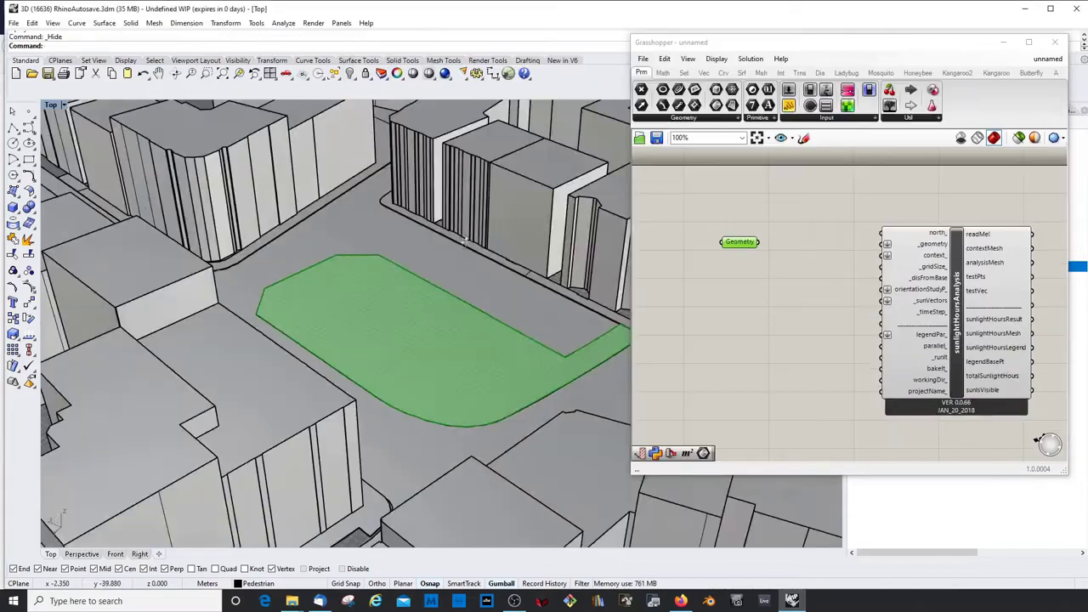
Duplicate the Geometry parameter on the canvas.
scroll(317, 292, "down", 8)
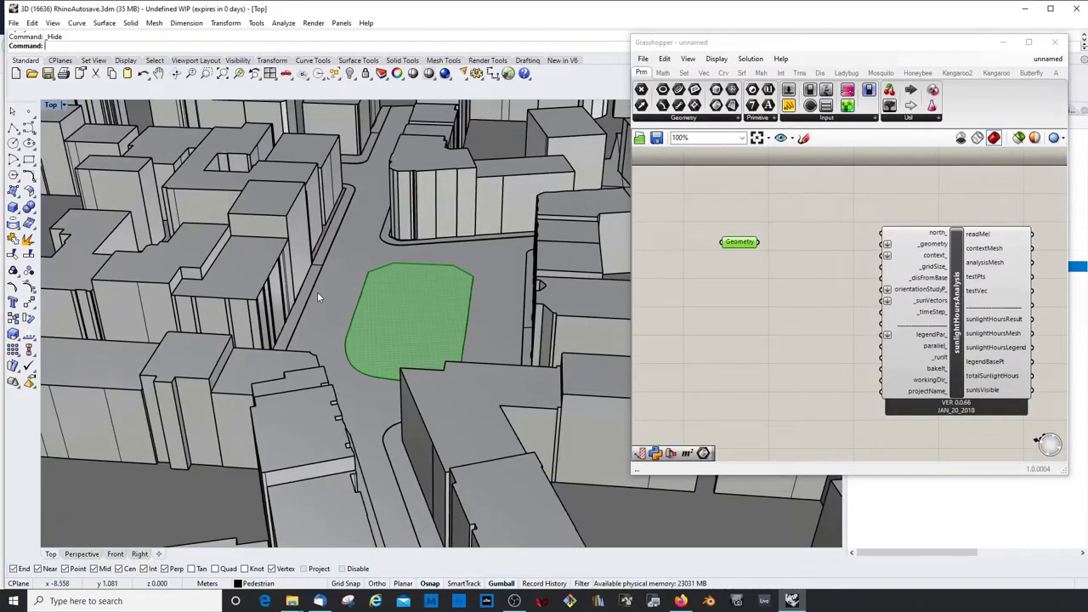
scroll(324, 293, "down", 6)
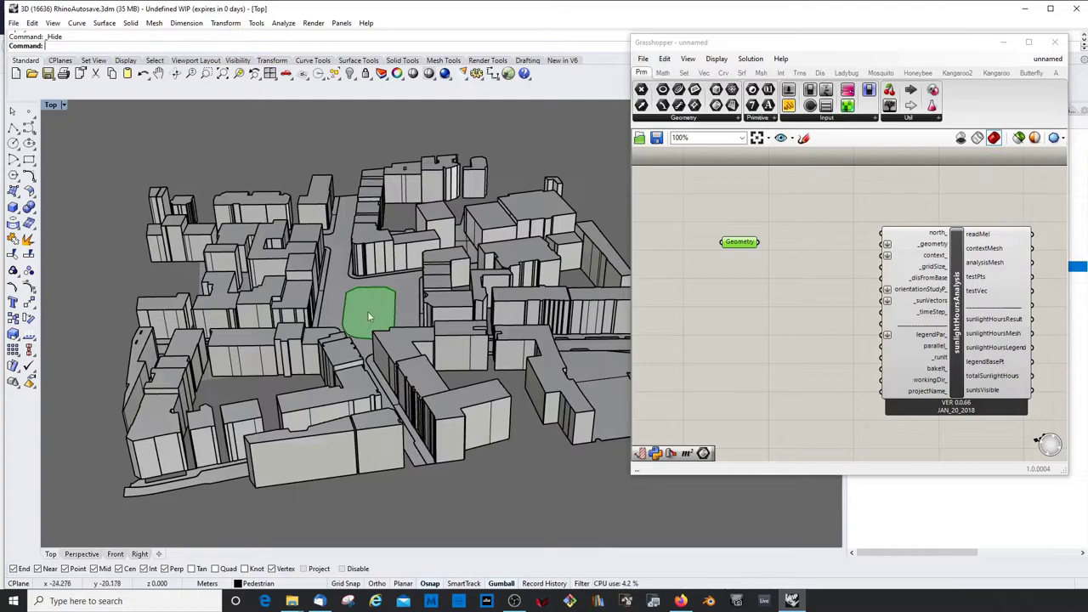
right_click_drag(368, 316, 421, 297)
left_click(740, 243)
key("ctrl+c")
key("ctrl+v")
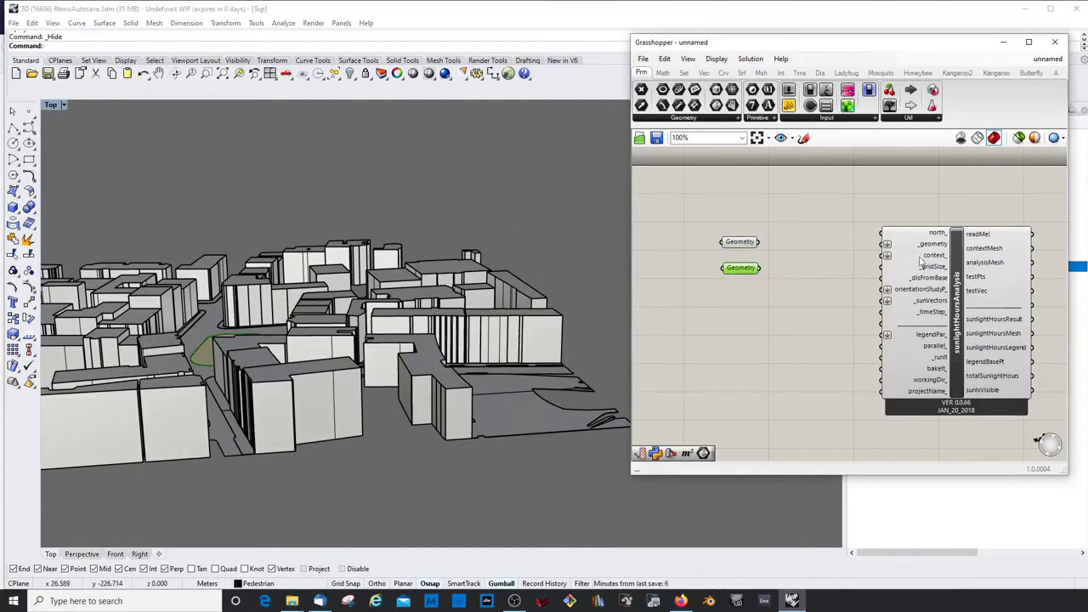
Rename the duplicated Geometry parameter as Context.
right_click(739, 269)
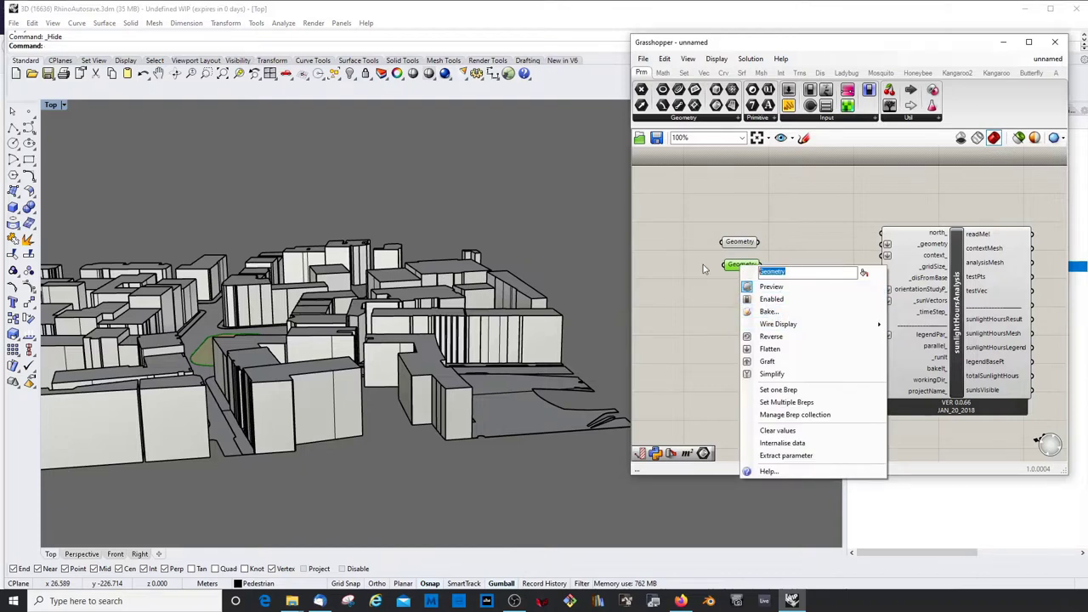
type("Context")
key("Return")
left_click(739, 264)
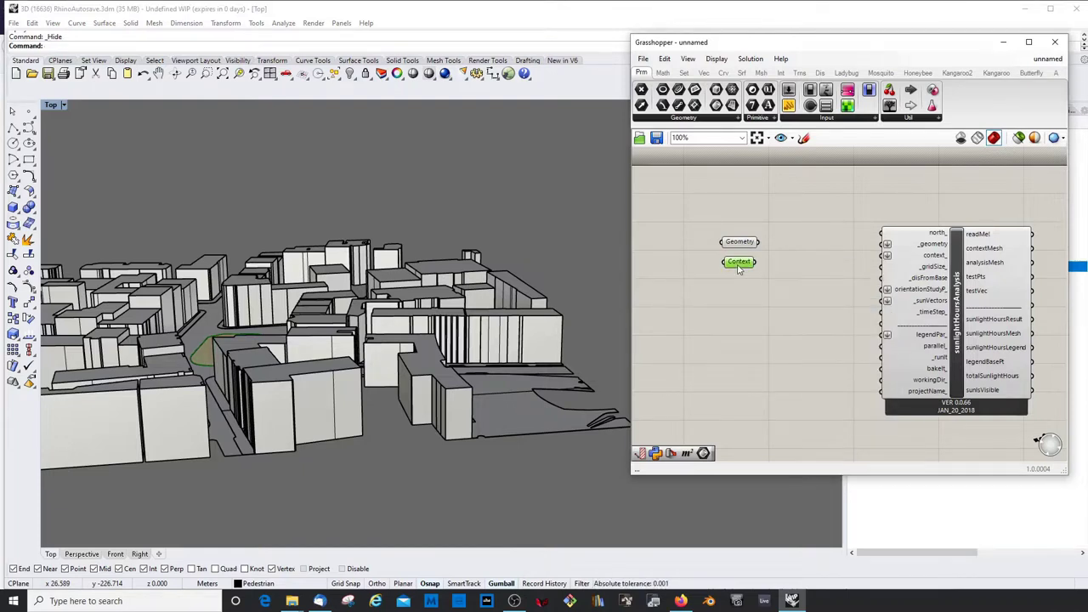
Reference all the building solids of the city model as multiple Breps in the Context parameter.
right_click(739, 265)
left_click(778, 396)
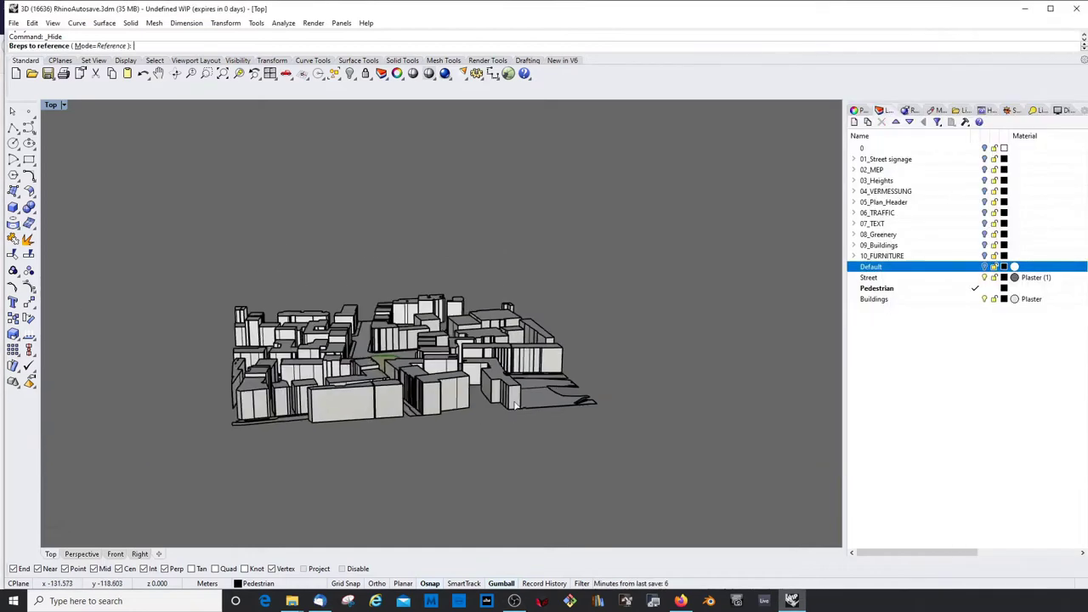
left_click_drag(599, 290, 200, 360)
right_click_drag(451, 420, 437, 492)
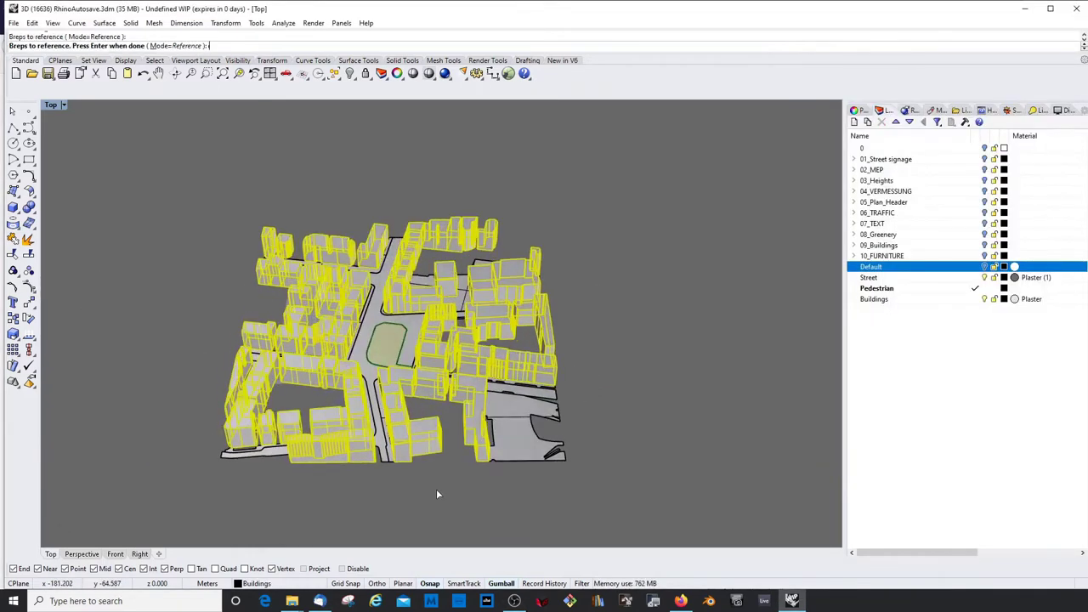
key("Return")
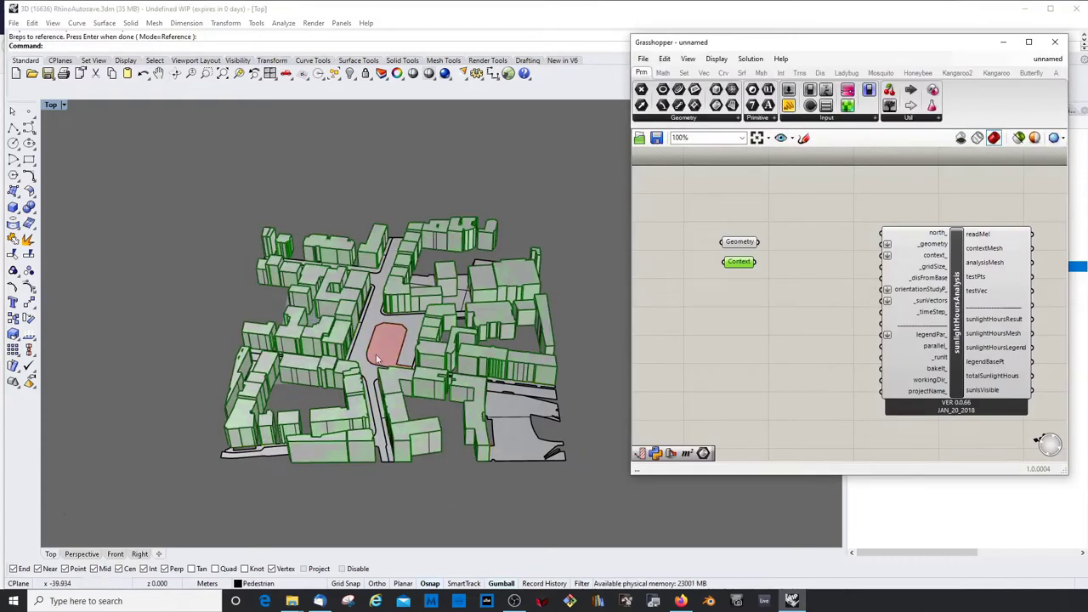
scroll(364, 314, "up", 5)
scroll(364, 313, "down", 5)
right_click_drag(363, 313, 376, 271)
left_click(748, 267)
Replace the Context parameter's referenced Breps with only the buildings that directly surround the plaza.
scroll(748, 267, "up", 3)
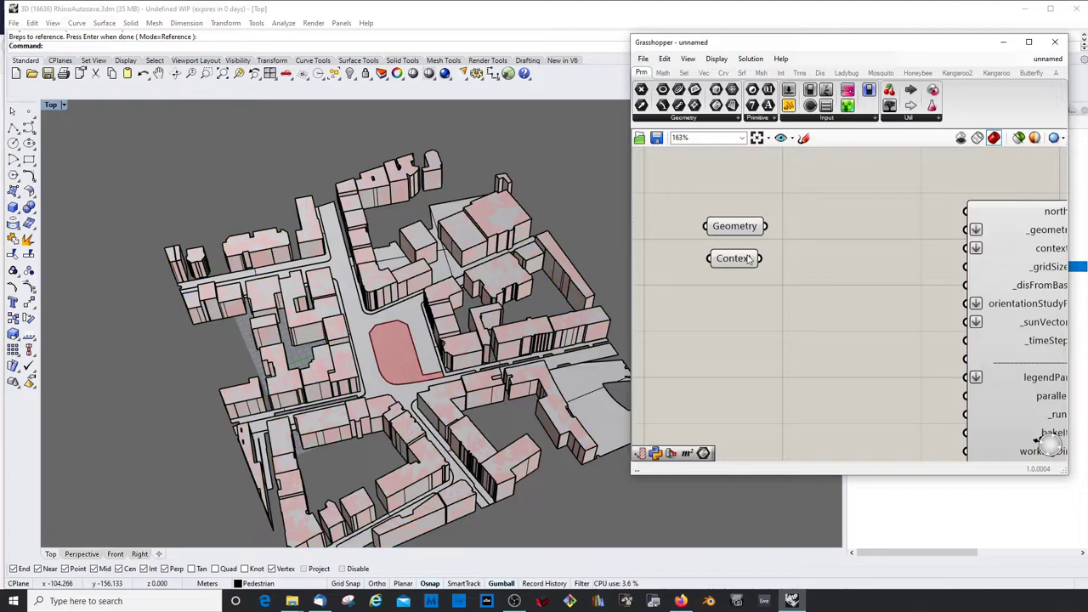
left_click(742, 261)
right_click(742, 260)
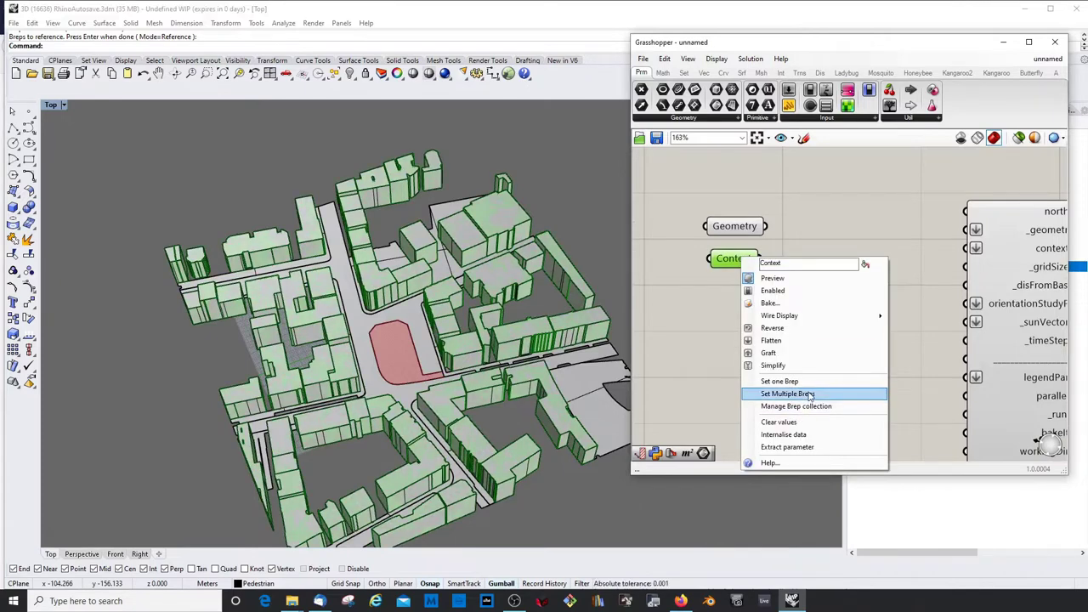
left_click(810, 395)
scroll(390, 292, "up", 4)
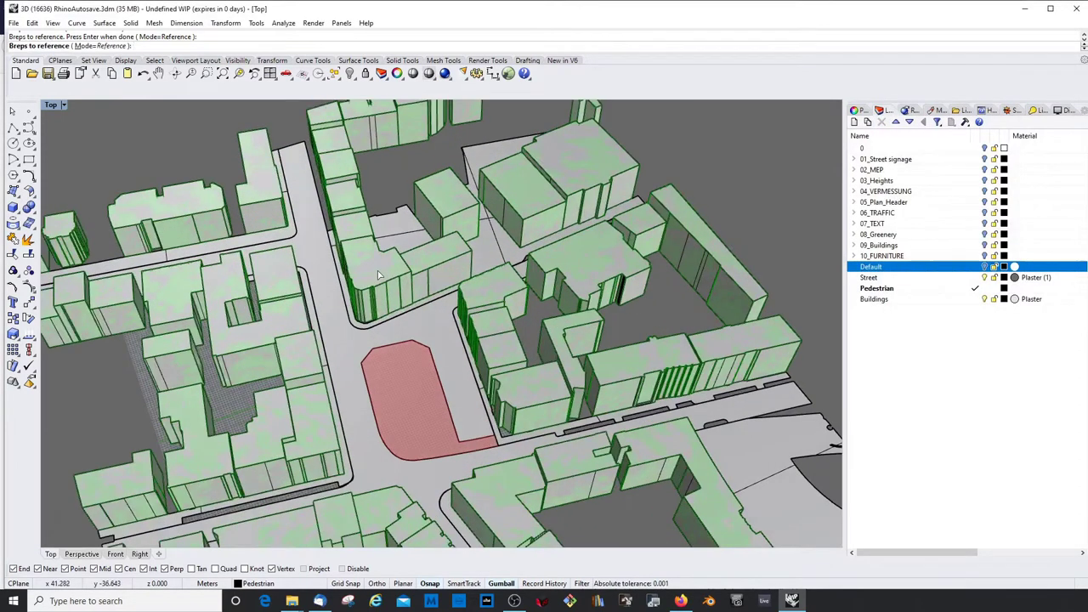
left_click(366, 276)
left_click(436, 260)
left_click(492, 298)
left_click(494, 327)
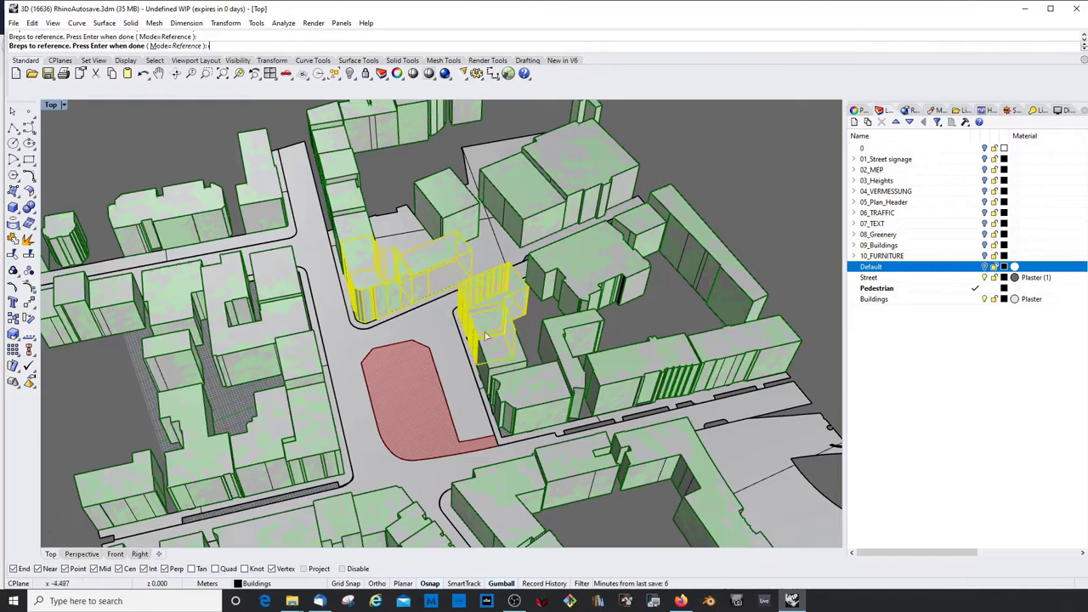
left_click(529, 394)
scroll(527, 396, "down", 3)
left_click(484, 453)
left_click(398, 297)
left_click(401, 385)
right_click_drag(476, 442, 280, 340)
left_click(379, 271)
scroll(388, 281, "down", 5)
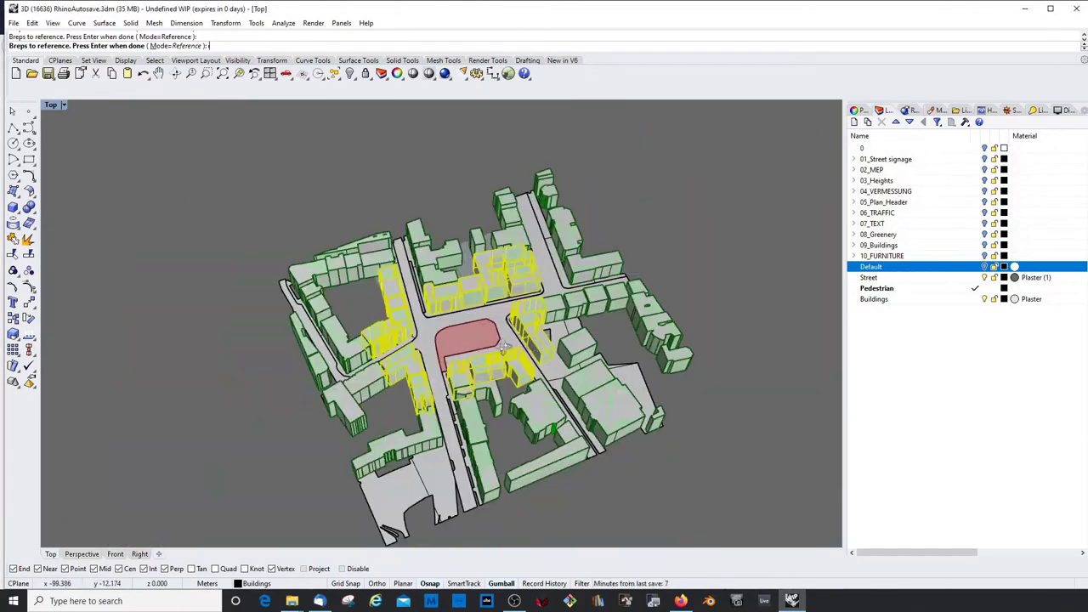
mouse_move(391, 285)
right_mouse_down()
mouse_move(552, 318)
mouse_move(571, 351)
mouse_move(425, 284)
right_mouse_up()
scroll(420, 287, "up", 5)
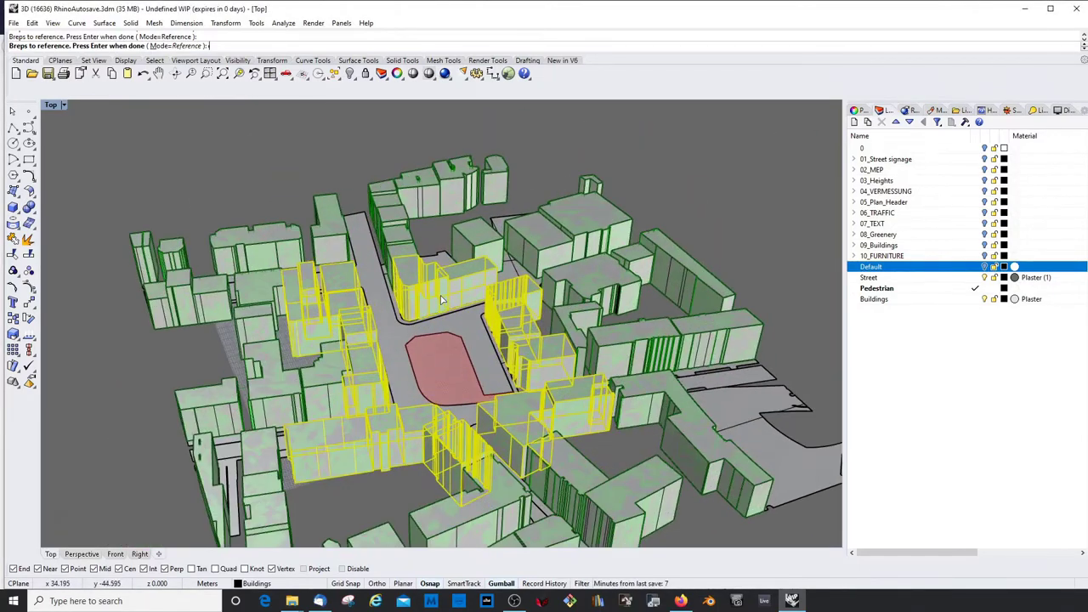
key("Return")
Hide all the building solids in the Rhino model, leaving the streets and plaza.
left_click_drag(519, 263, 161, 309)
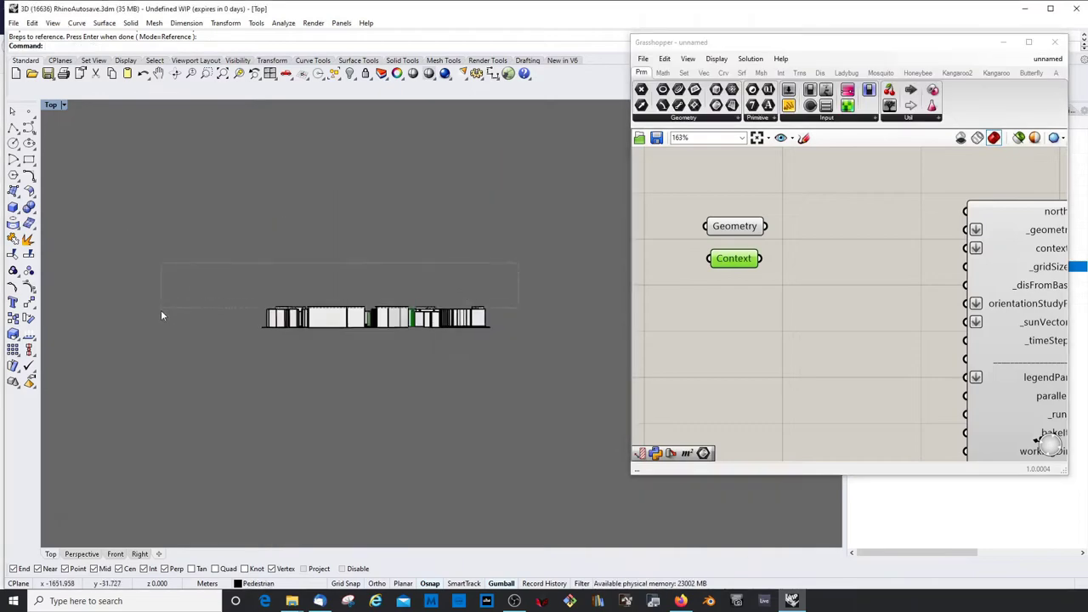
key("ctrl+h")
right_click_drag(374, 229, 400, 348)
scroll(399, 349, "up", 1)
Connect the Geometry parameter to the _geometry input and the Context parameter to the context_ input, placing both close to the analysis component.
left_click(892, 255)
right_click_drag(895, 255, 833, 264)
left_click_drag(704, 236, 908, 240)
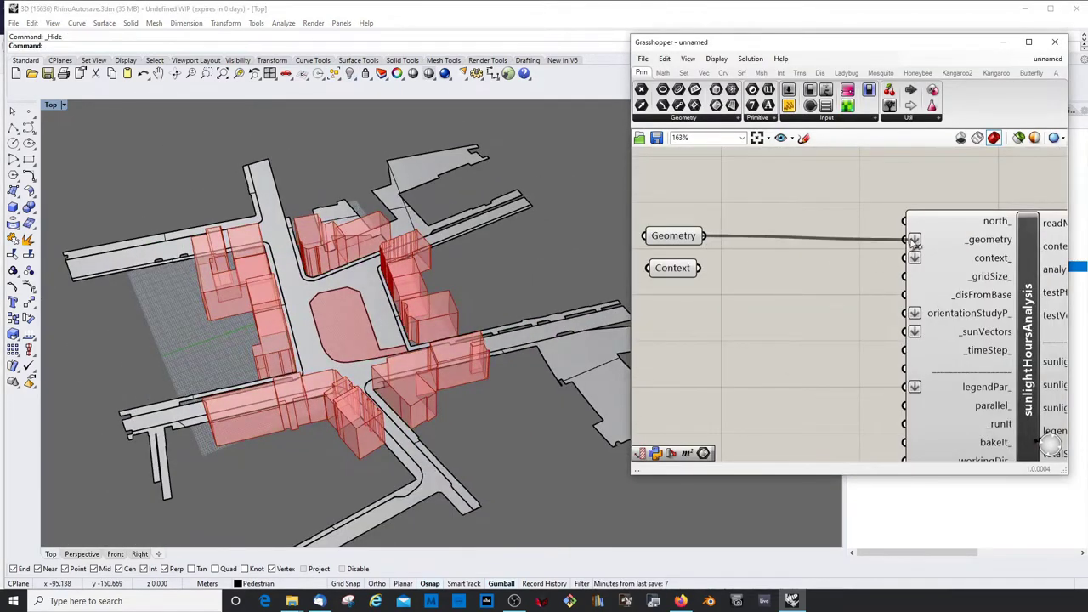
left_click_drag(686, 241, 830, 246)
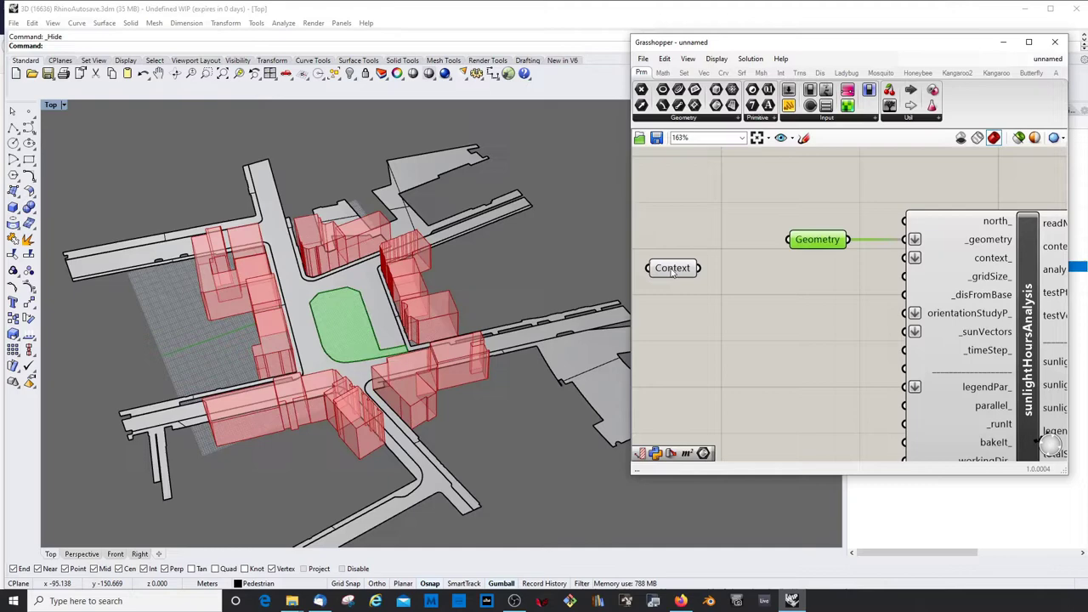
left_click_drag(672, 270, 904, 258)
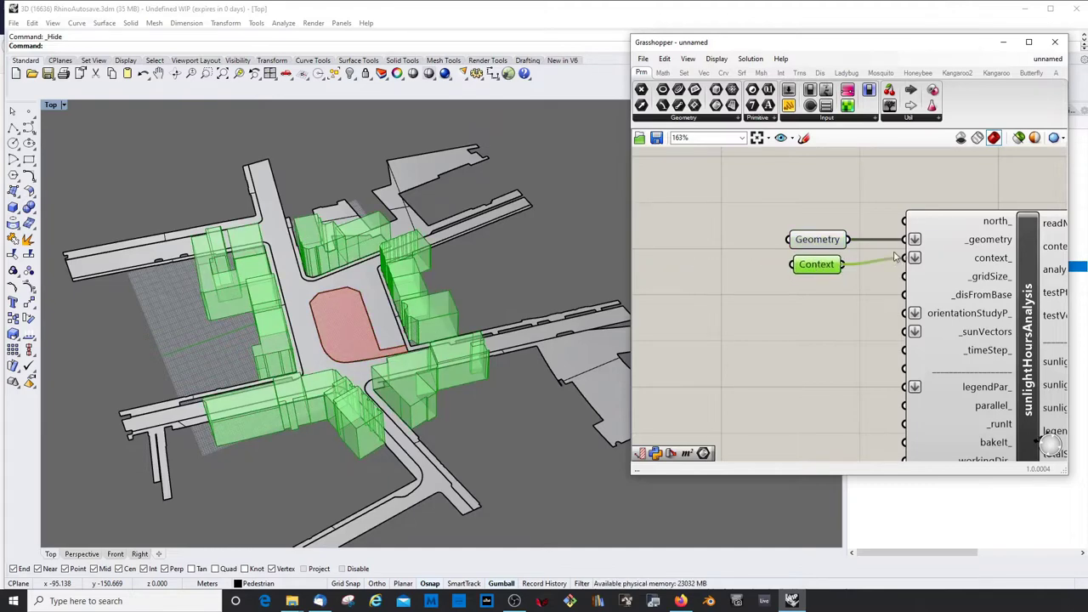
left_click(865, 284)
Move the Geometry and Context parameters together slightly farther from the analysis component.
left_click(830, 239)
left_click(825, 269, "shift")
type("Kg")
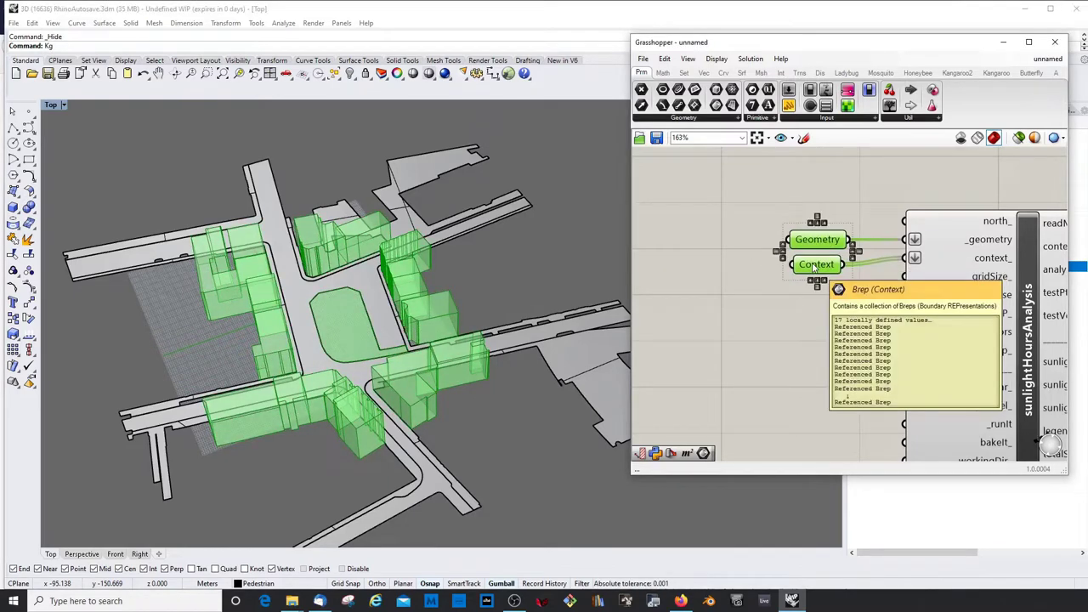
left_click_drag(816, 263, 793, 252)
left_click(795, 281)
right_click_drag(796, 282, 770, 248)
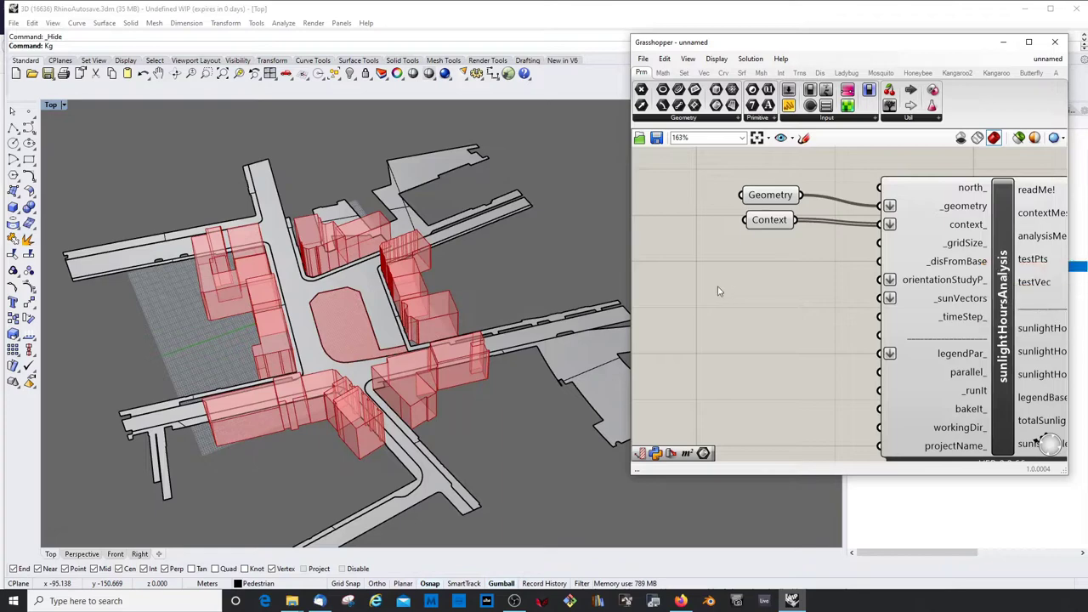
Add a number slider below the Context parameter with one decimal digit and a maximum of 10.
scroll(760, 260, "down", 2)
scroll(755, 266, "up", 2)
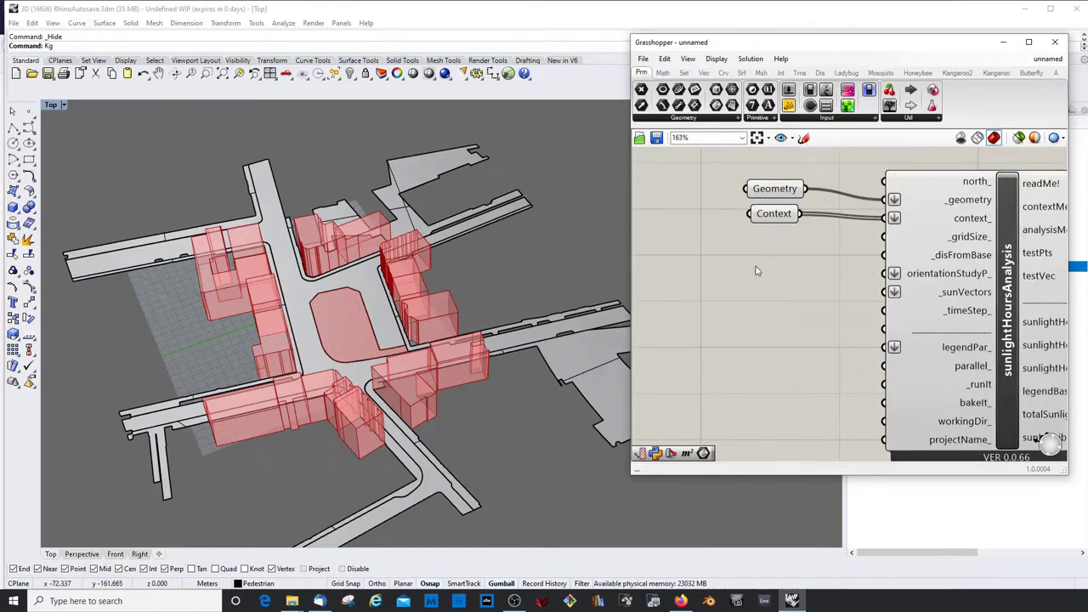
left_click_drag(792, 92, 738, 272)
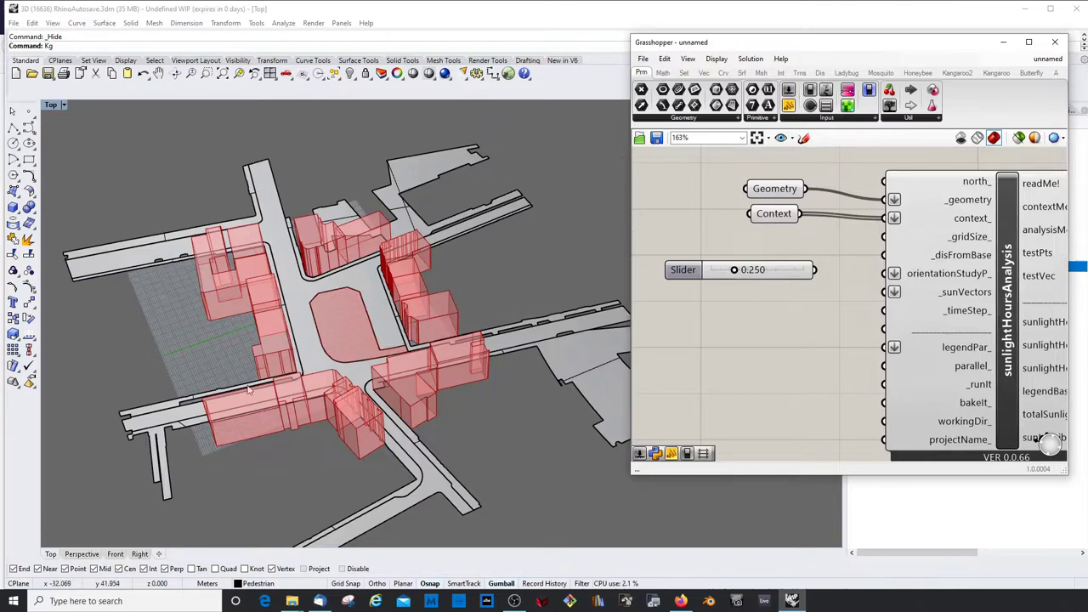
double_click(707, 270)
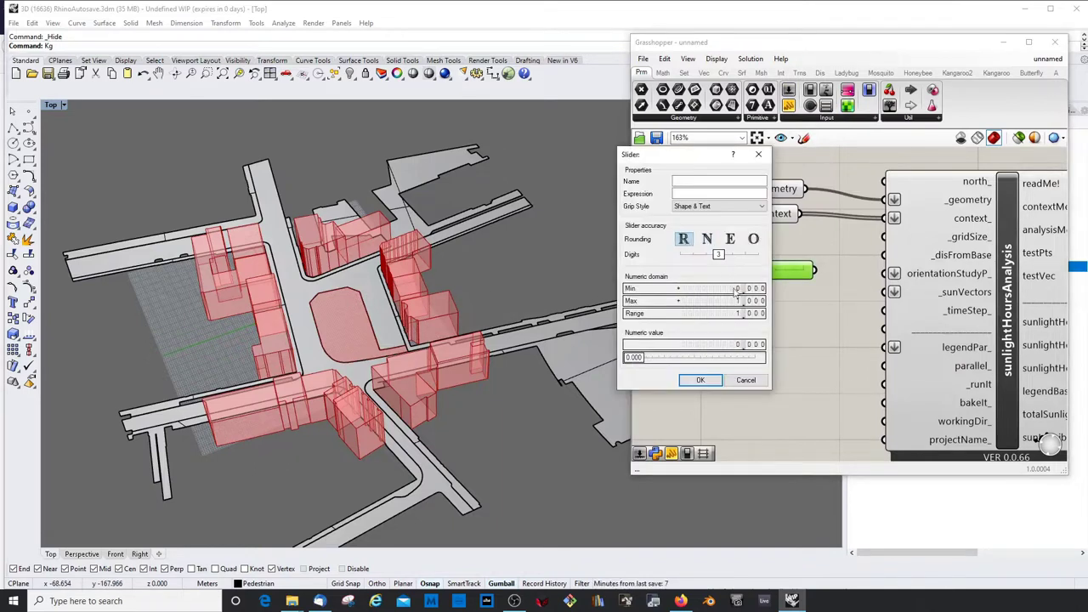
left_click_drag(719, 255, 692, 255)
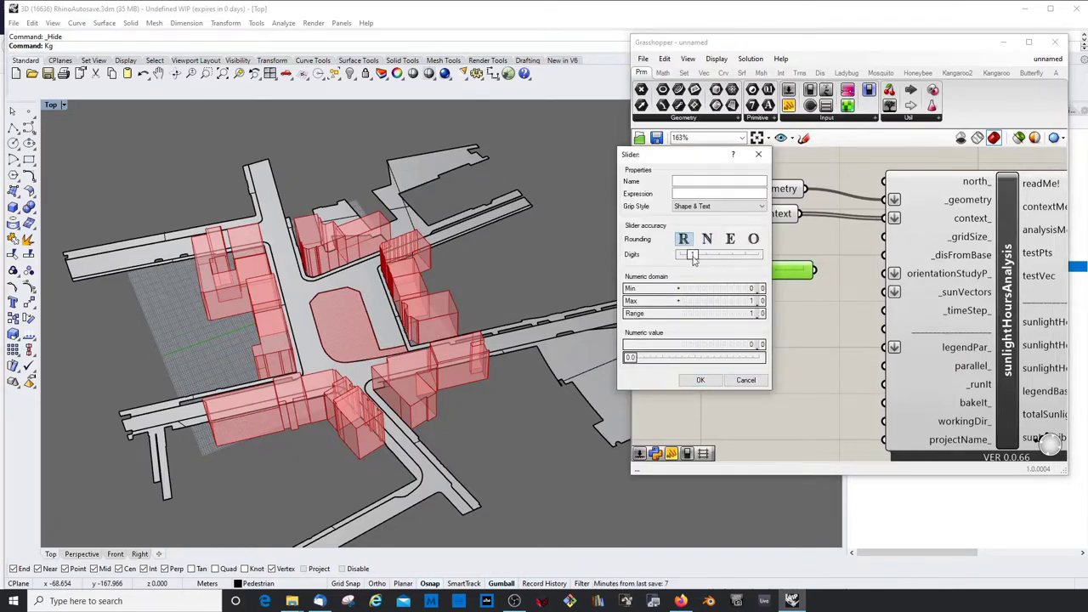
double_click(719, 301)
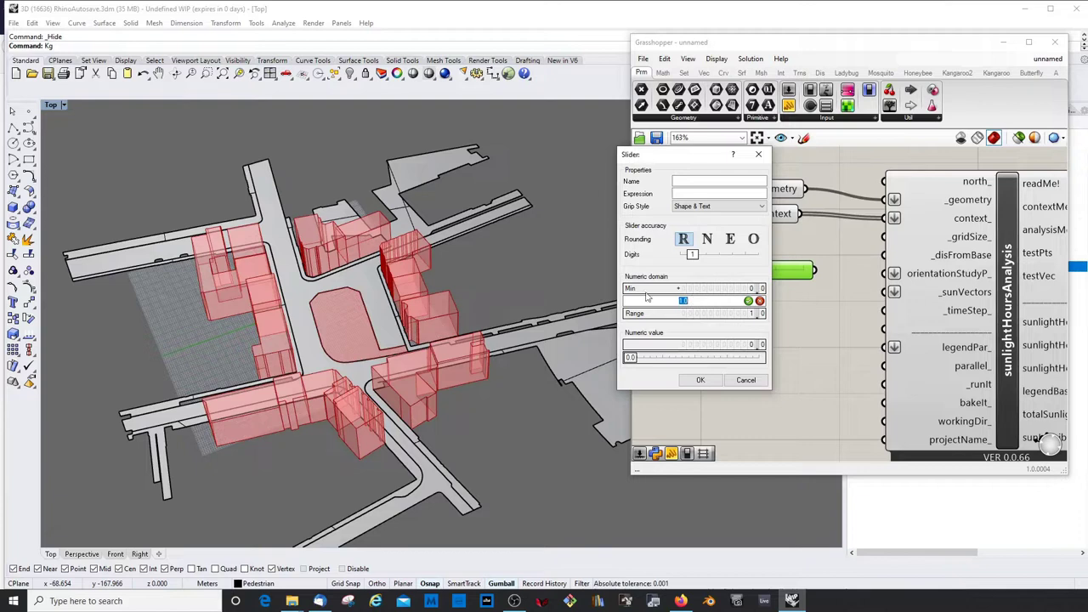
key("Return")
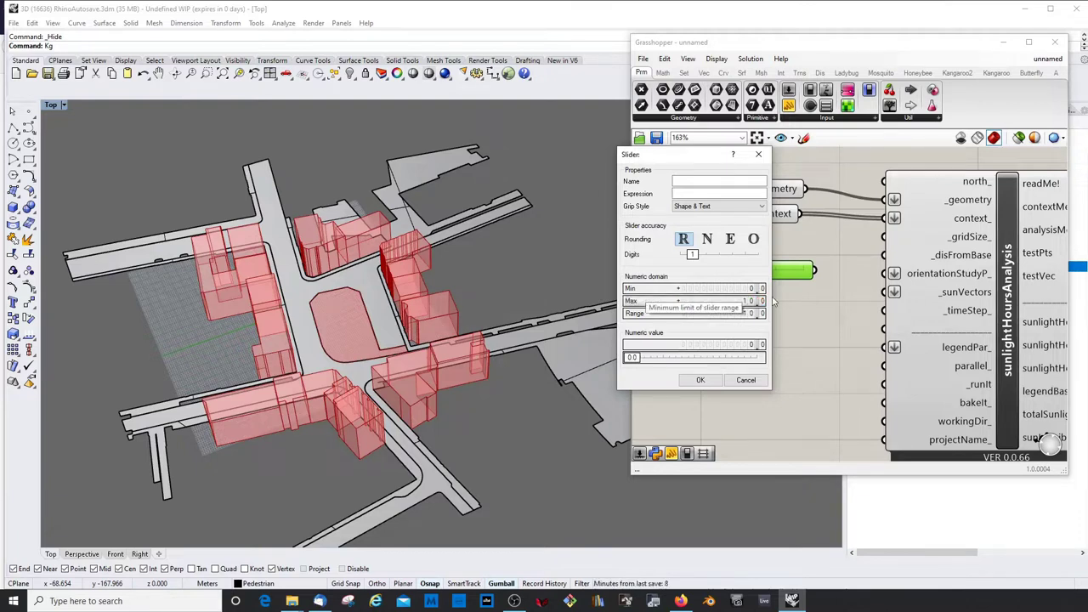
left_click(701, 380)
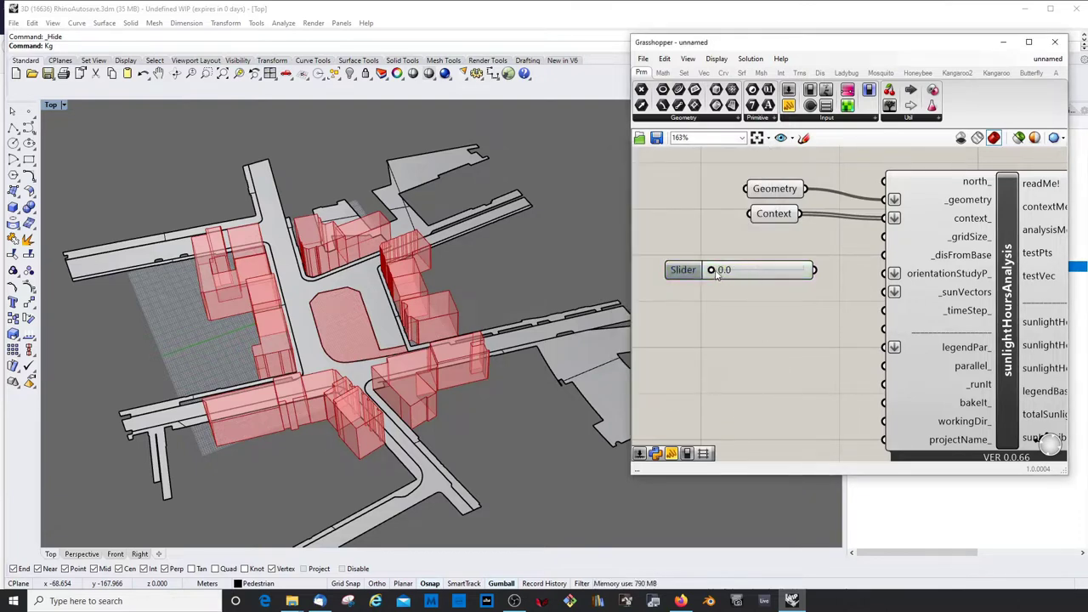
Set the number slider's minimum to 0.1.
mouse_move(712, 269)
left_mouse_down()
mouse_move(845, 272)
mouse_move(752, 269)
mouse_move(818, 274)
mouse_move(711, 283)
left_mouse_up()
double_click(741, 276)
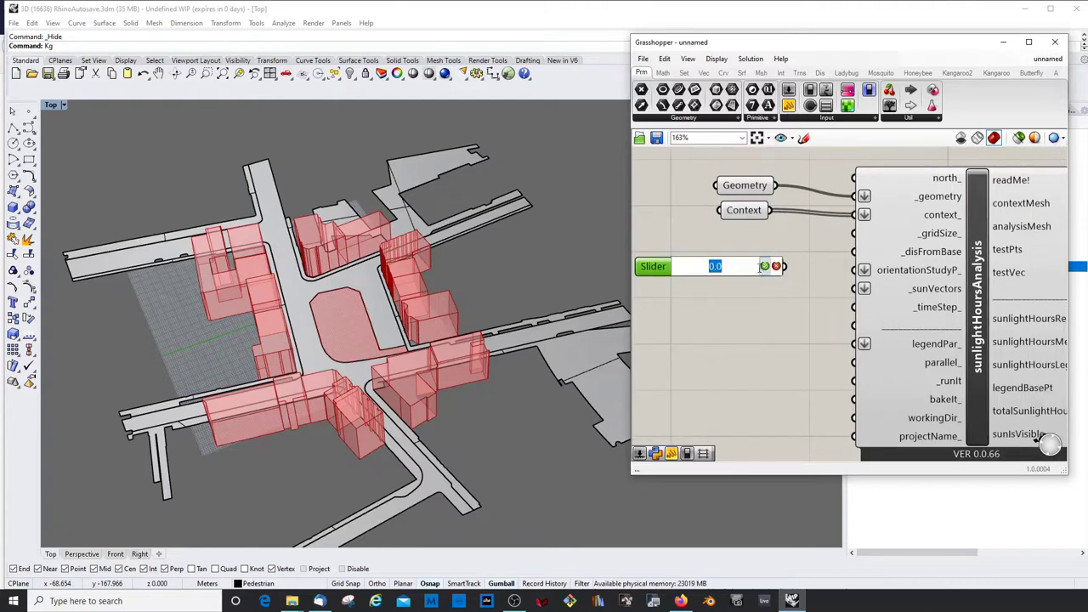
double_click(660, 268)
double_click(691, 284)
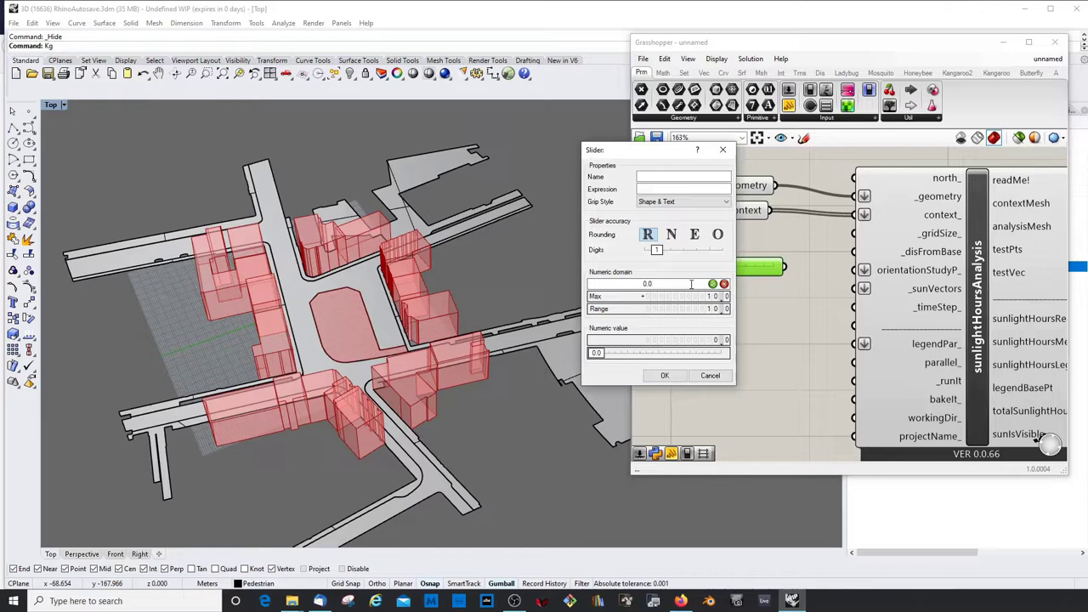
type(".1")
left_click(665, 374)
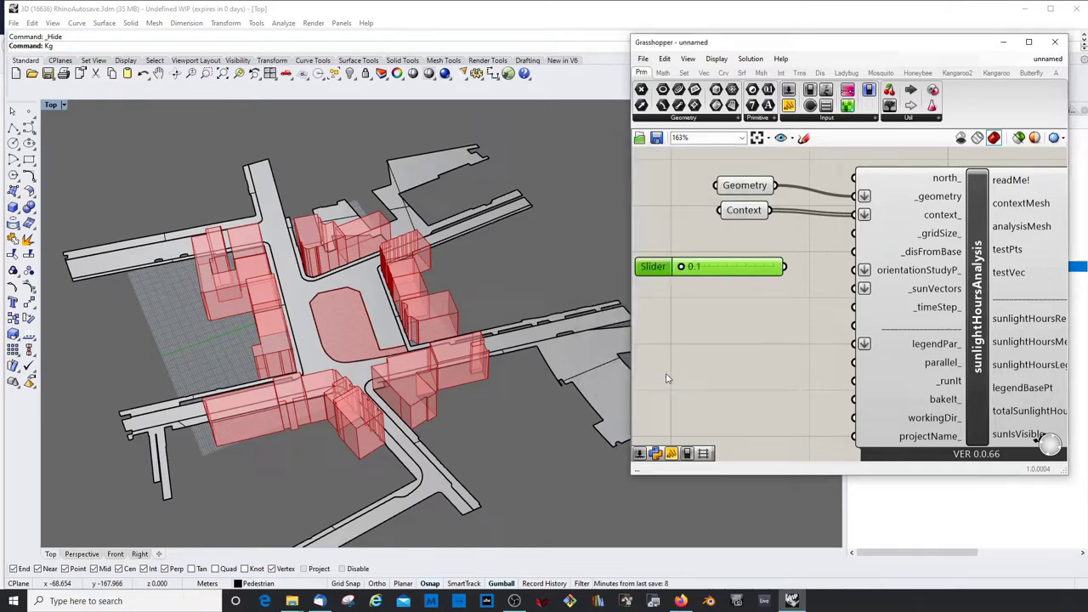
Set the slider to 7.2 and connect it to the _gridSize_ input, placing it directly under the Context parameter.
left_click(749, 336)
scroll(789, 270, "down", 3)
scroll(786, 268, "up", 2)
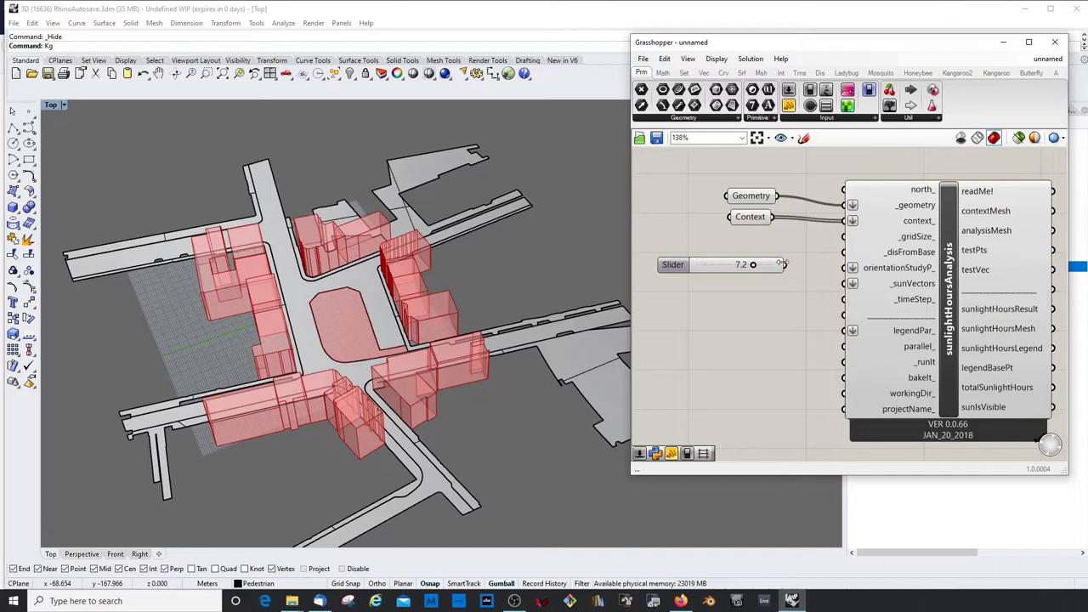
left_click_drag(786, 265, 844, 236)
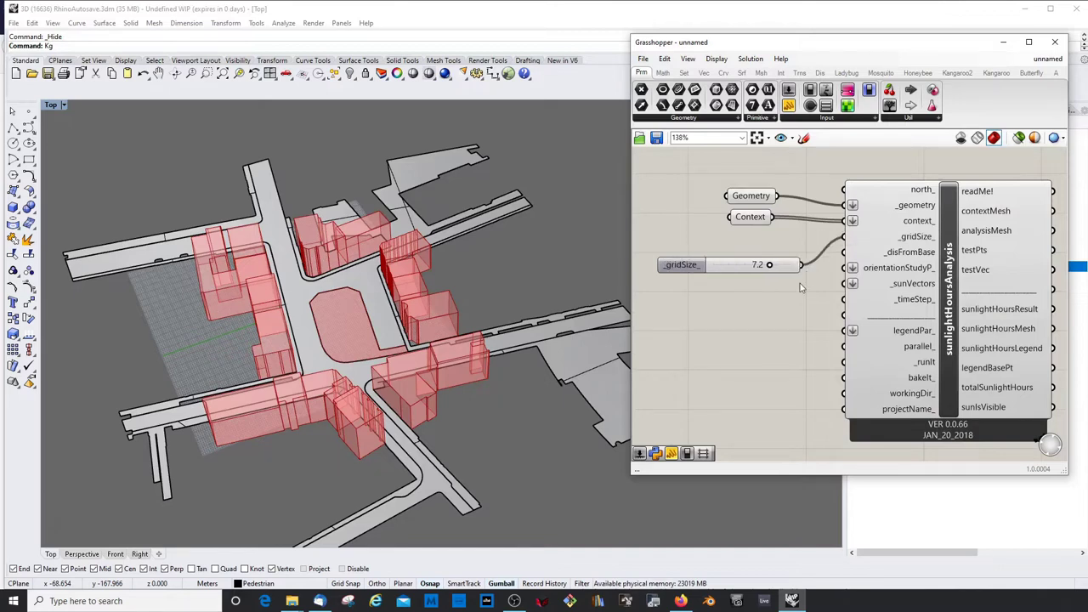
left_click_drag(739, 266, 739, 242)
left_click(744, 267)
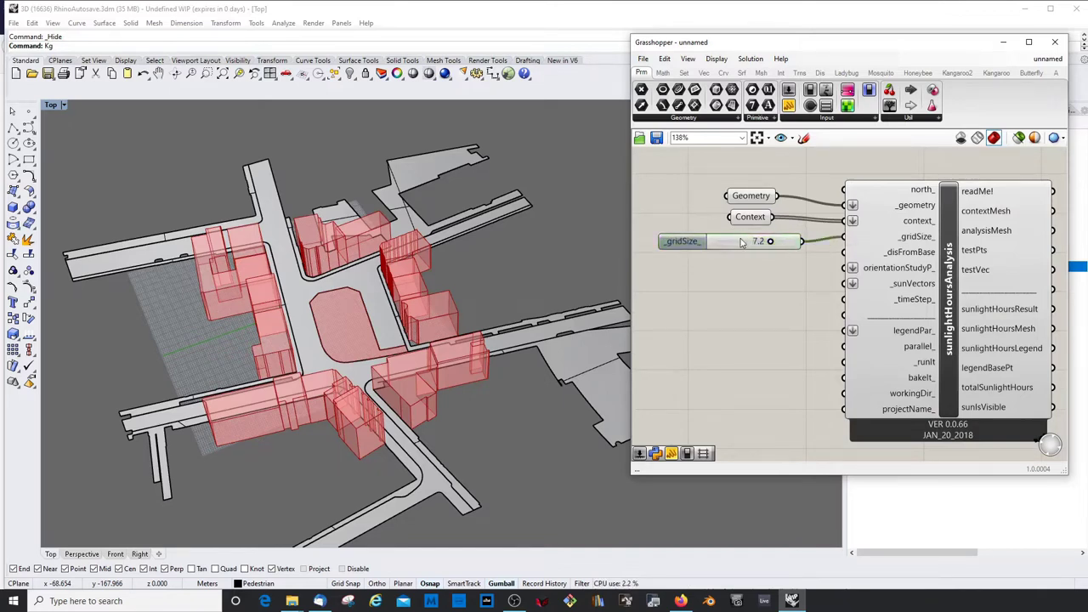
Duplicate the grid size slider, connect the copy to the _disFromBase input and set it to 0.1.
left_click(741, 243)
key("ctrl+c")
key("ctrl+v")
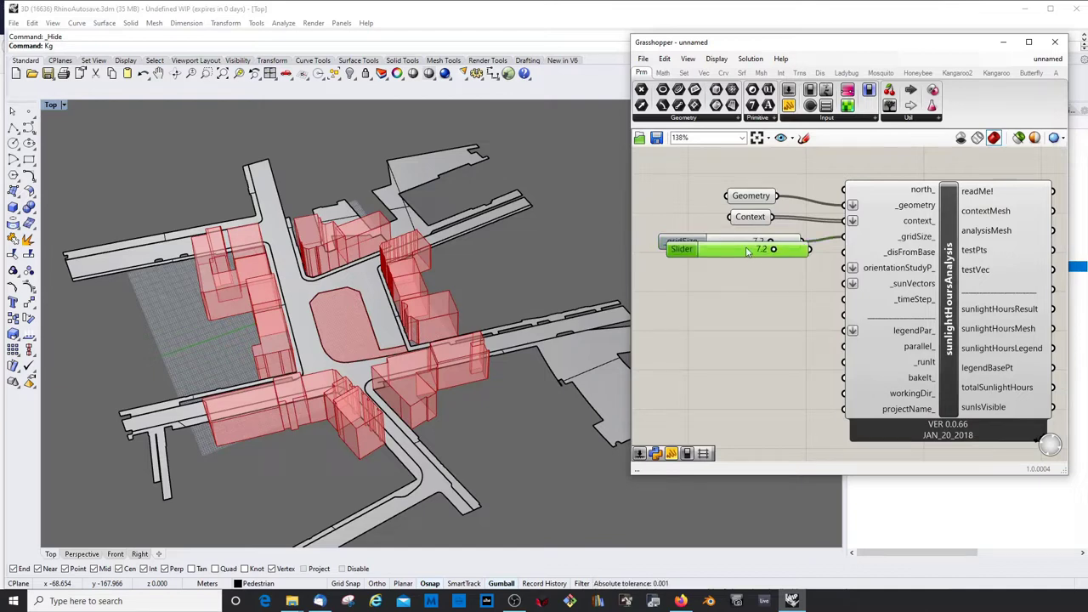
left_click_drag(747, 251, 737, 274)
left_click_drag(803, 277, 844, 252)
left_click_drag(776, 269, 687, 264)
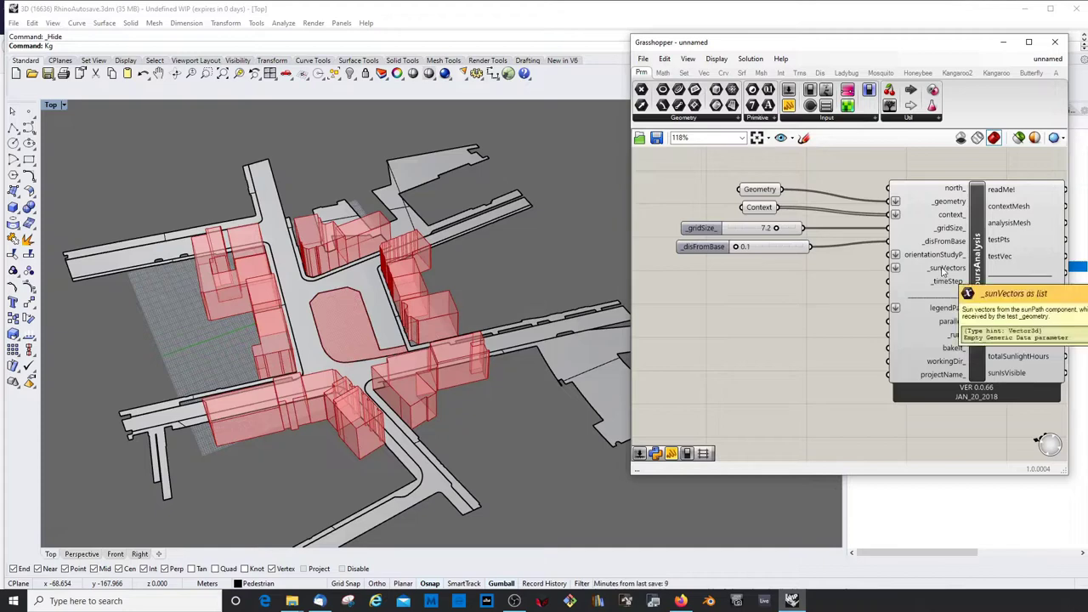
Add a Ladybug SunPath component to the canvas below the grid size and distance sliders.
right_click_drag(954, 272, 933, 261)
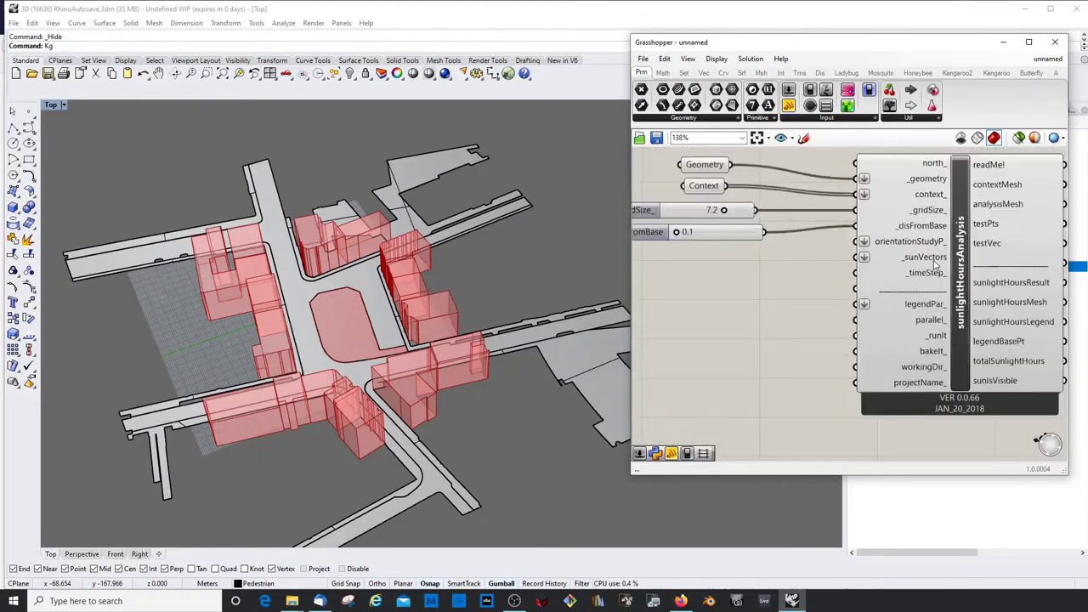
scroll(936, 266, "down", 5)
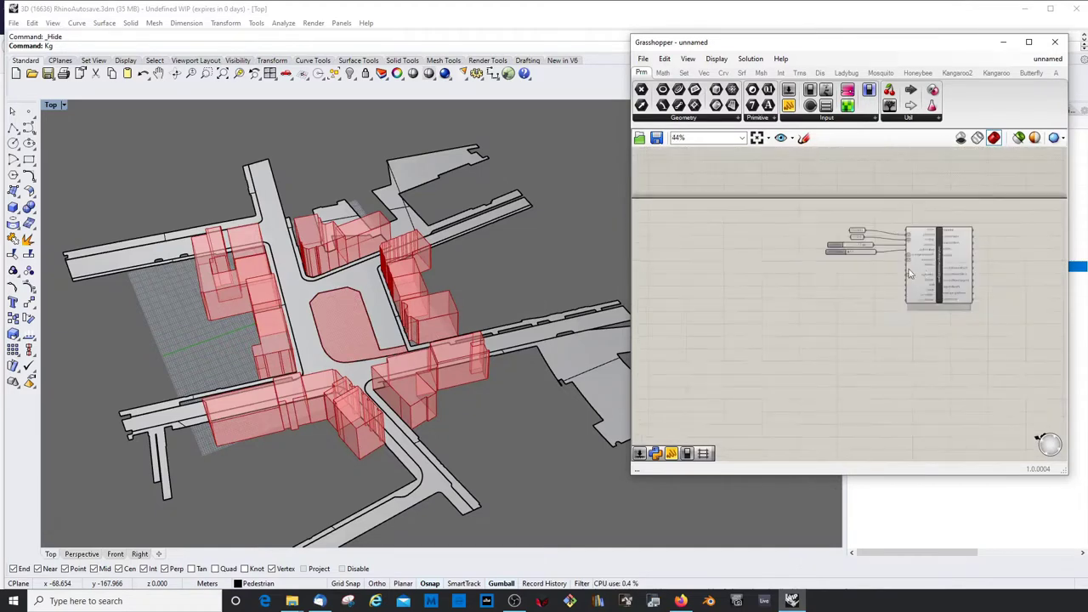
left_click(848, 73)
left_click(793, 118)
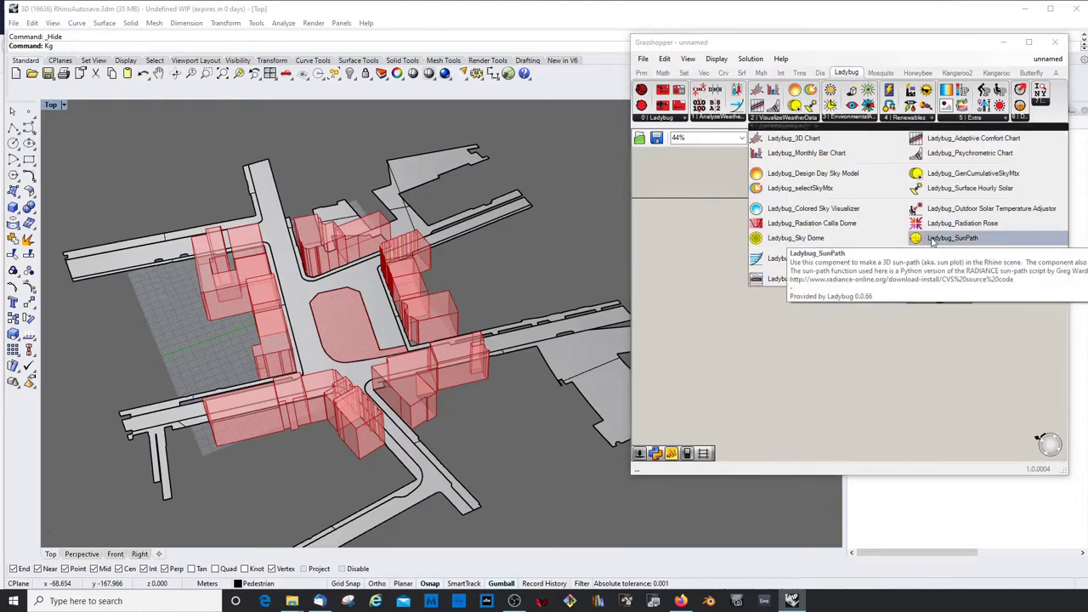
scroll(924, 256, "up", 2)
scroll(924, 256, "up", 3)
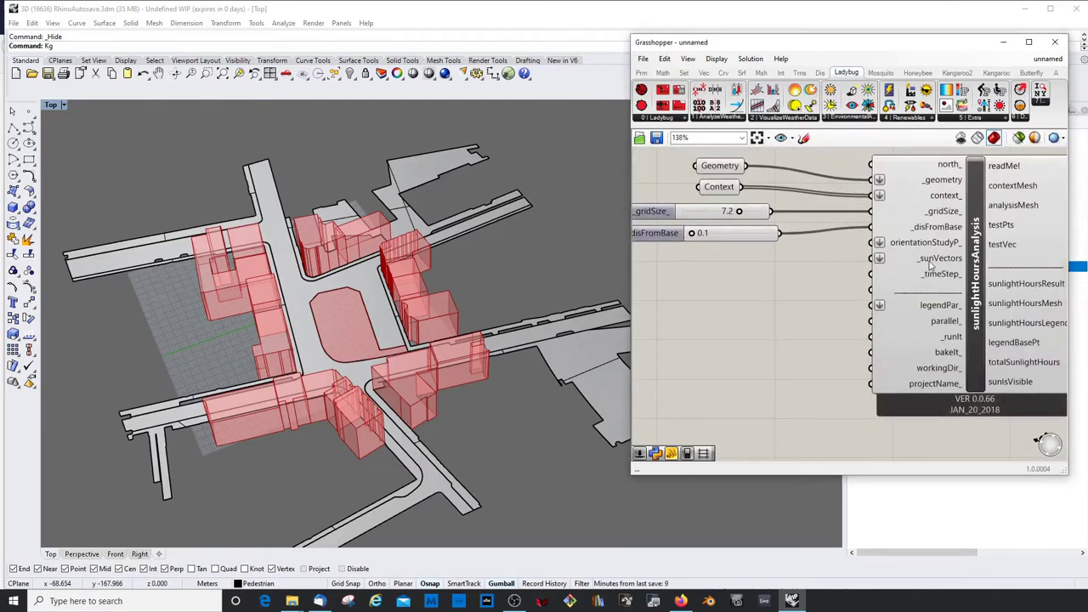
mouse_move(930, 267)
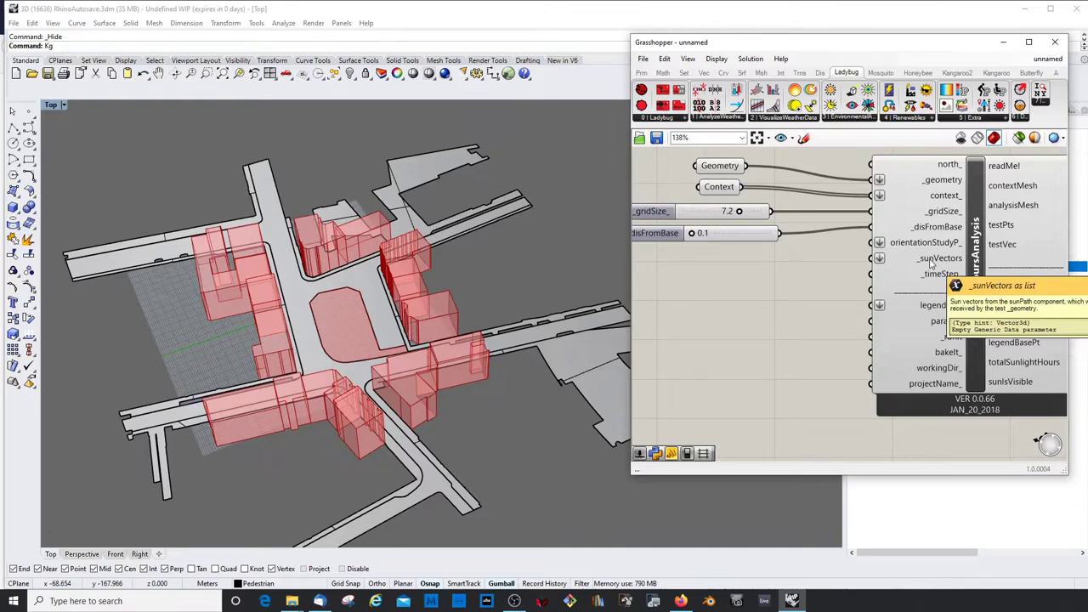
left_click(786, 117)
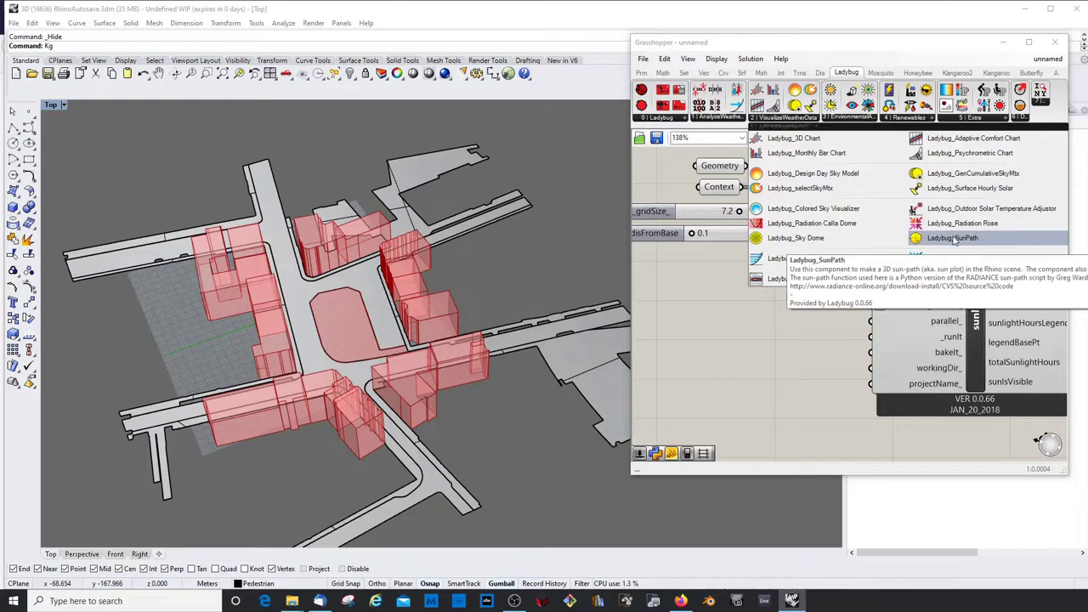
left_click_drag(953, 242, 739, 335)
scroll(837, 299, "down", 4)
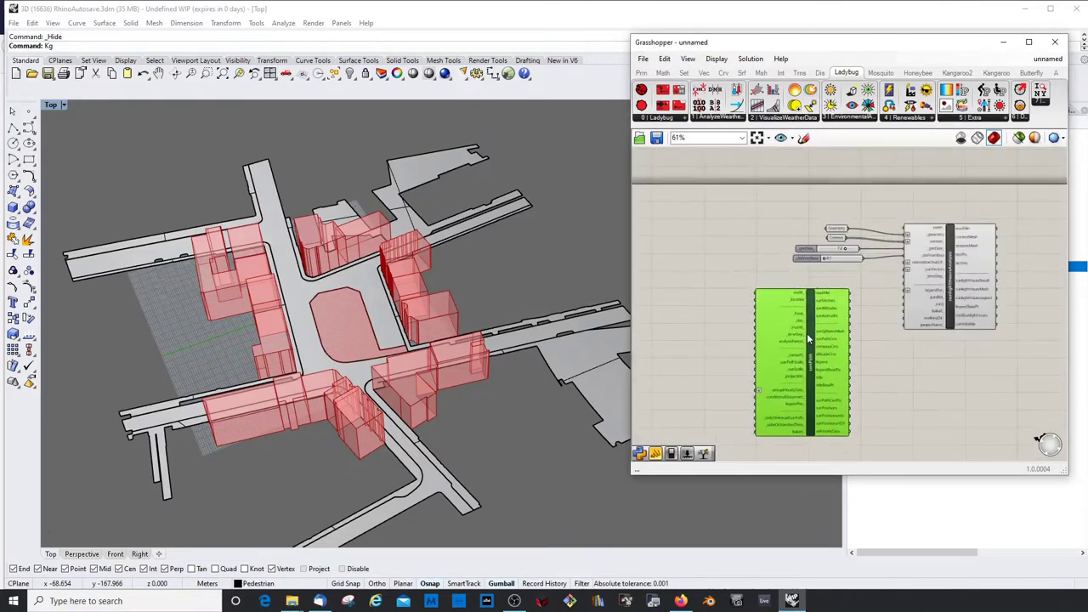
Connect SunPath's sunVectors output to the analysis component's _sunVectors input and space the two components farther apart.
scroll(920, 274, "up", 4)
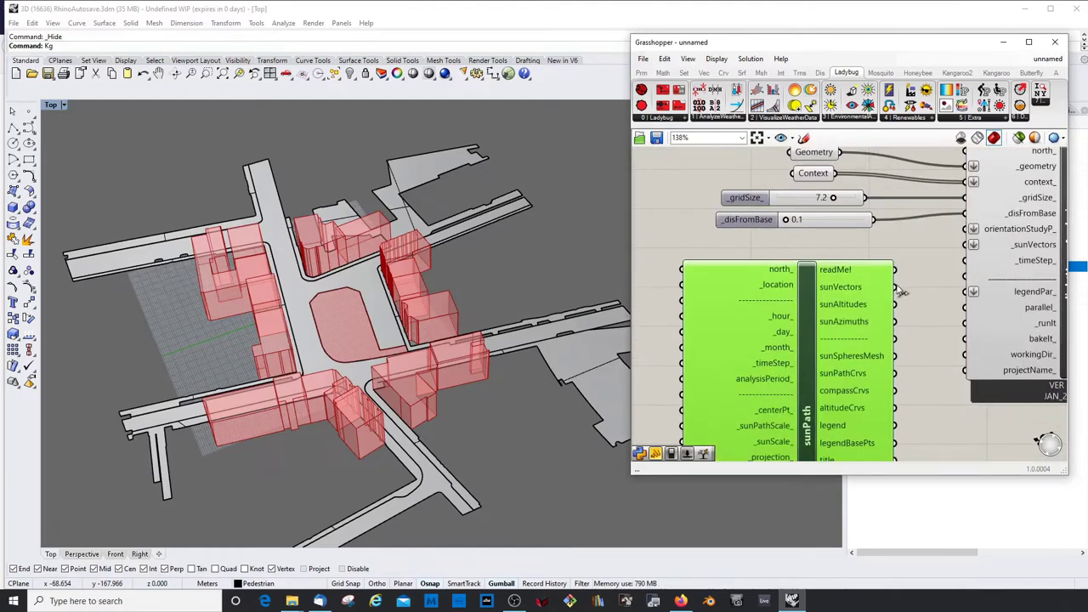
left_click_drag(896, 287, 973, 245)
scroll(819, 289, "down", 5)
left_click_drag(817, 305, 803, 297)
scroll(936, 278, "up", 2)
left_click_drag(935, 279, 986, 279)
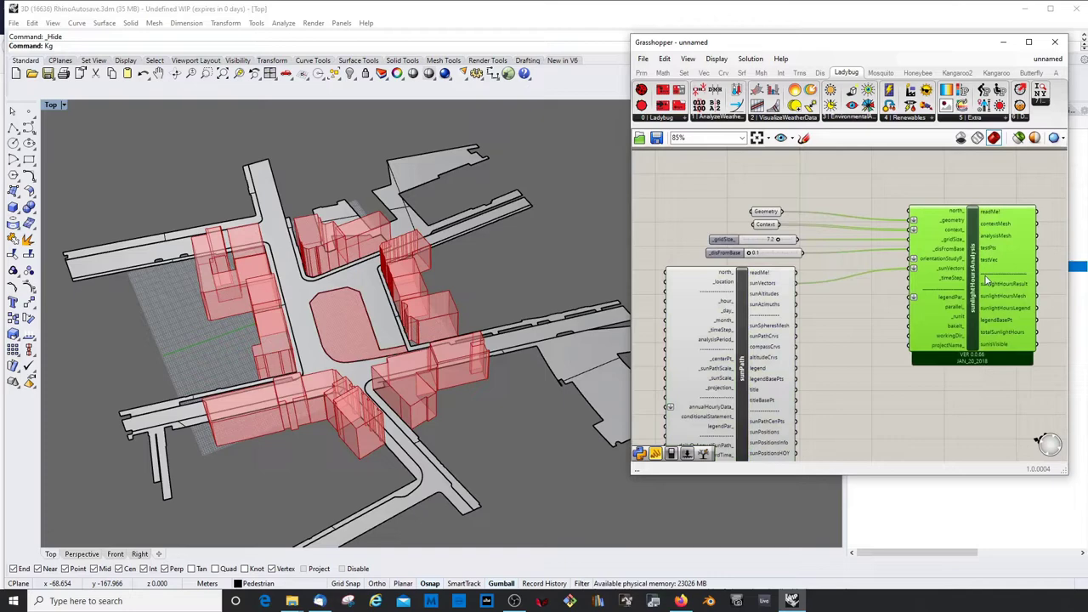
Add a Boolean Toggle and connect it to the _runIt input of the sunlightHoursAnalysis component.
scroll(852, 302, "up", 2)
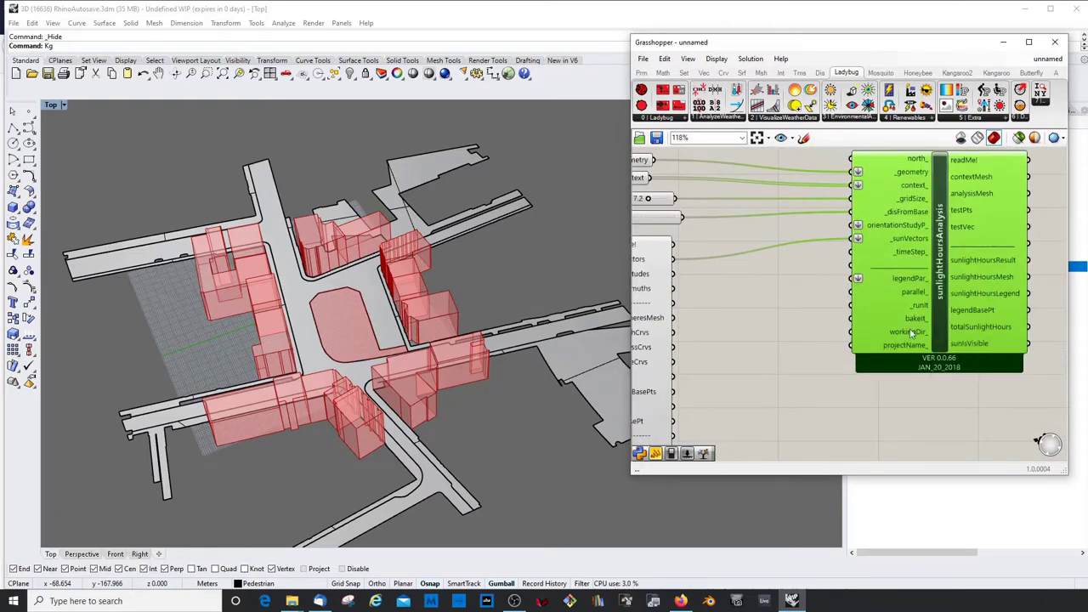
scroll(847, 298, "down", 2)
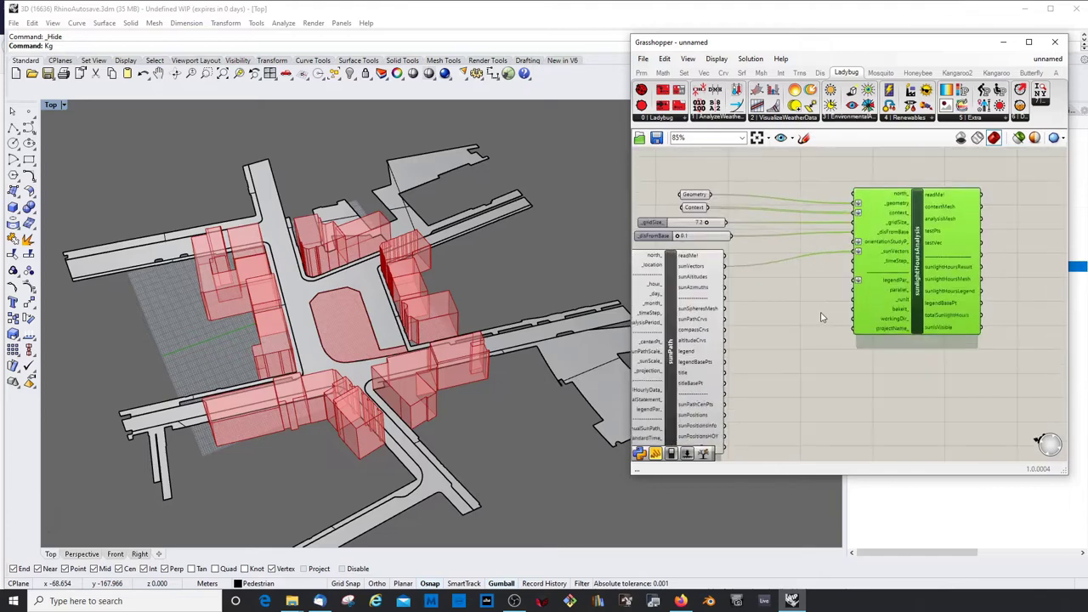
double_click(836, 314)
type("to")
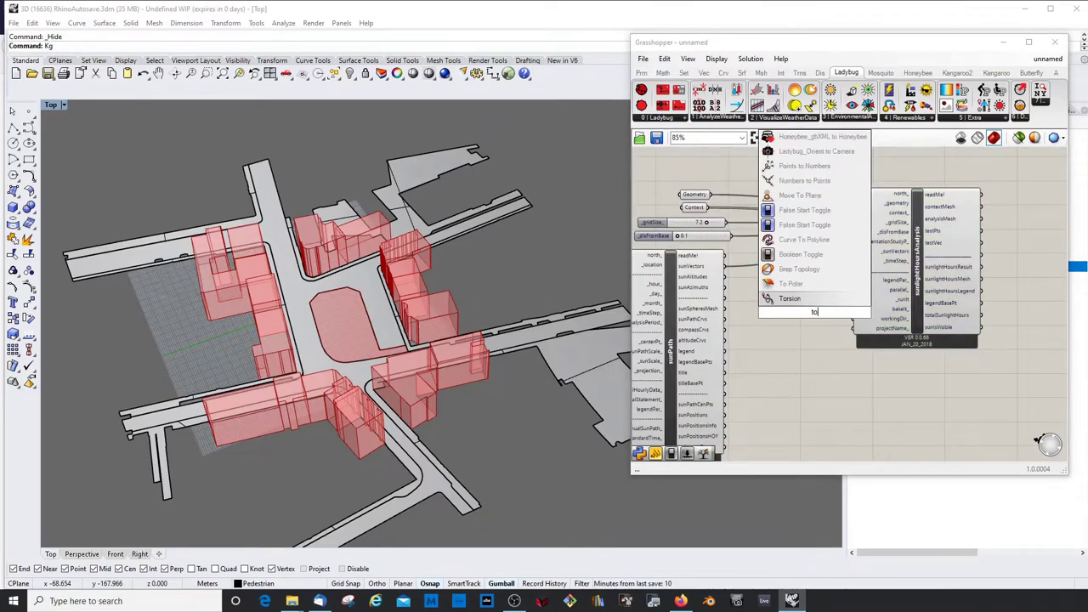
type("gg")
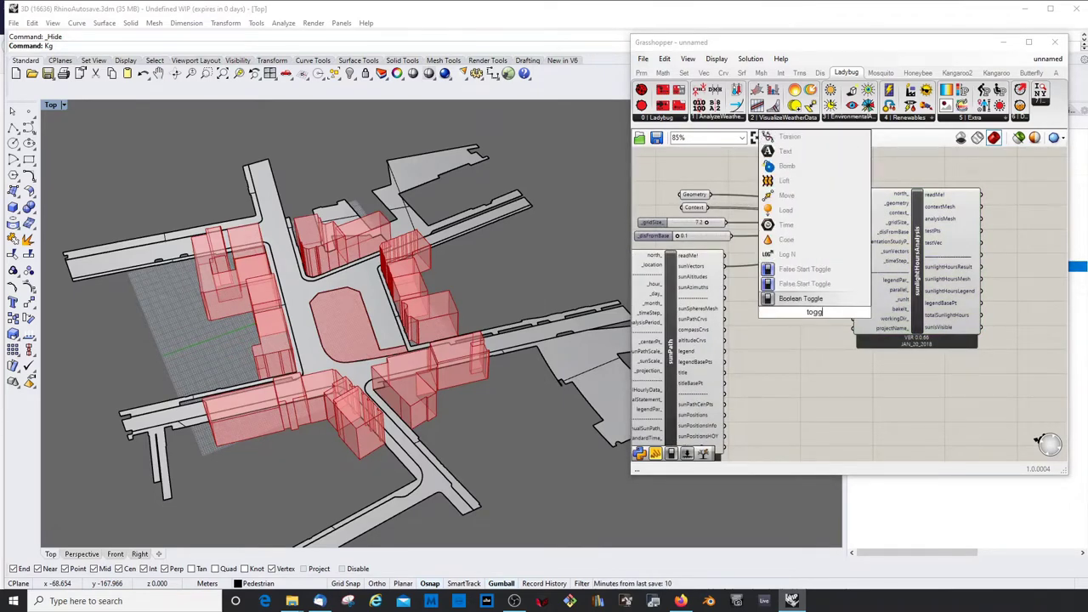
key("Return")
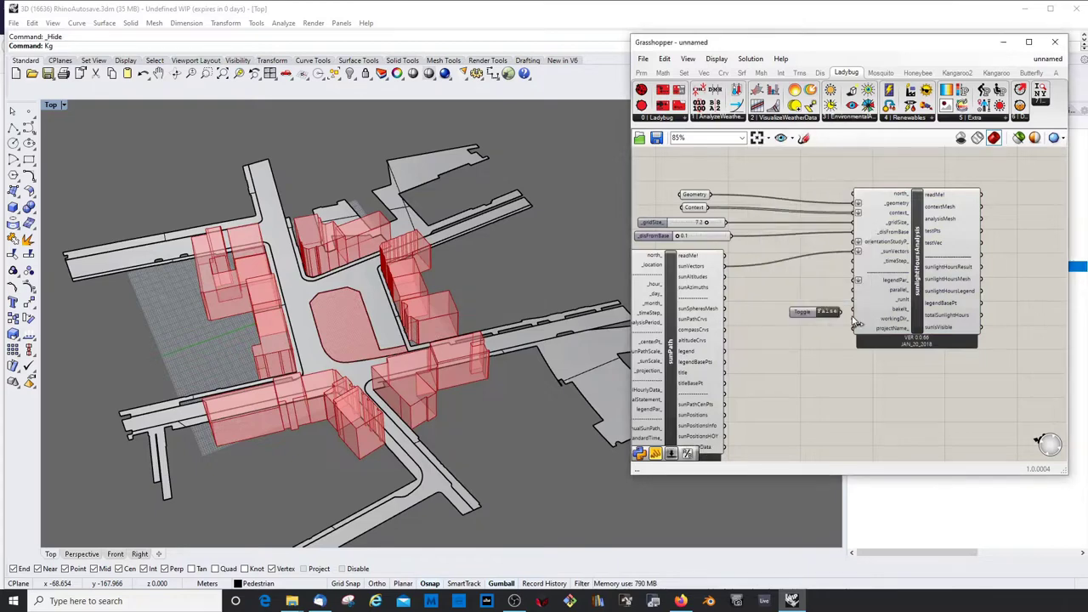
scroll(839, 347, "down", 2)
scroll(827, 329, "up", 2)
left_click_drag(816, 327, 873, 309)
scroll(829, 333, "up", 2)
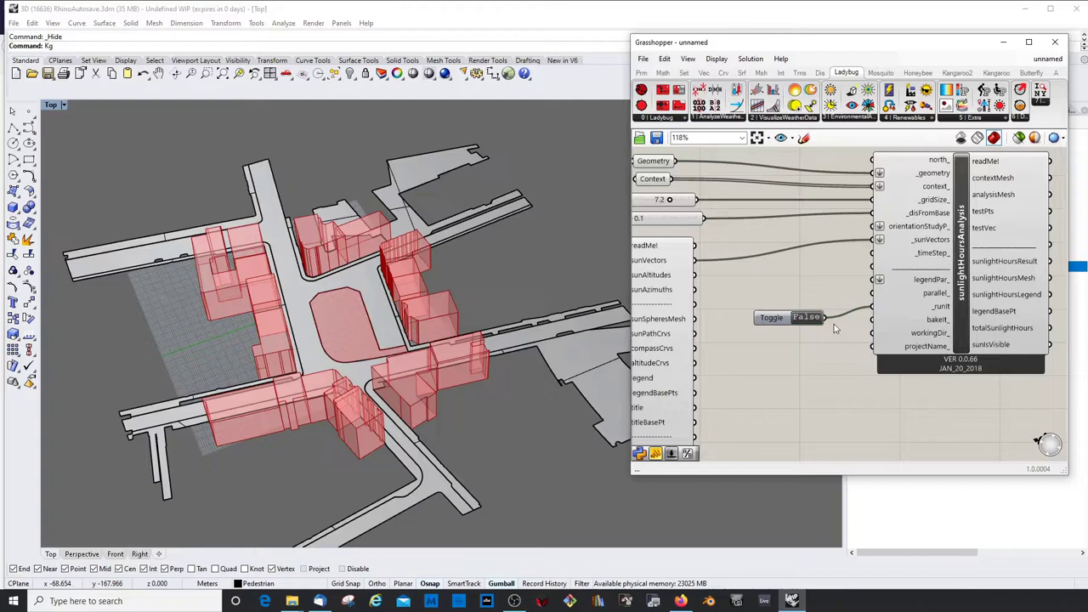
Move the Boolean Toggle level with the _runIt input so that its wire runs straight.
scroll(827, 351, "down", 4)
scroll(816, 351, "up", 4)
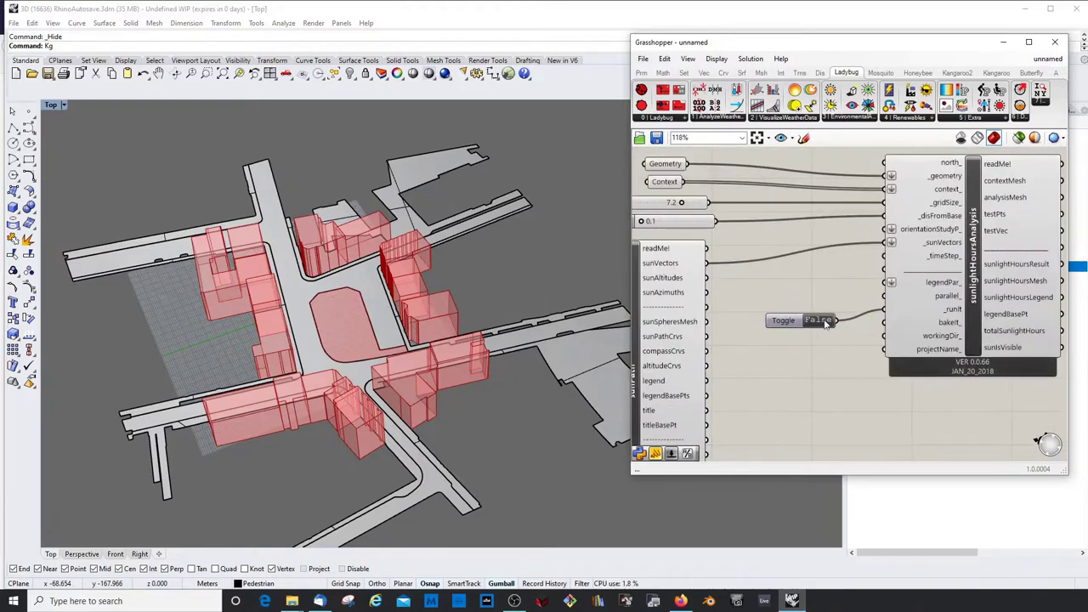
left_click_drag(795, 324, 799, 313)
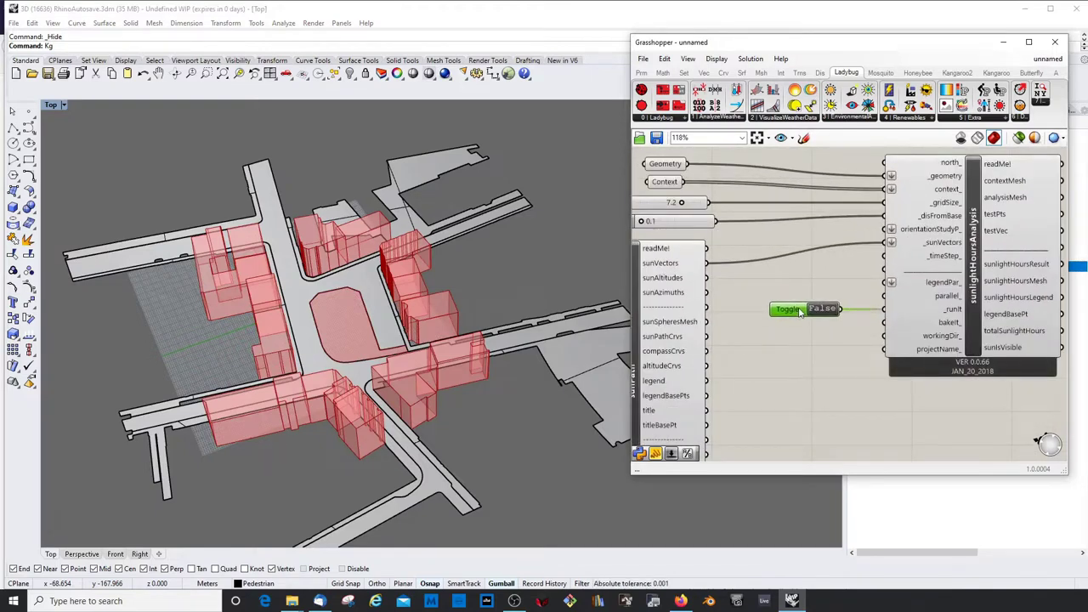
left_click(850, 327)
scroll(843, 315, "down", 4)
scroll(835, 309, "up", 4)
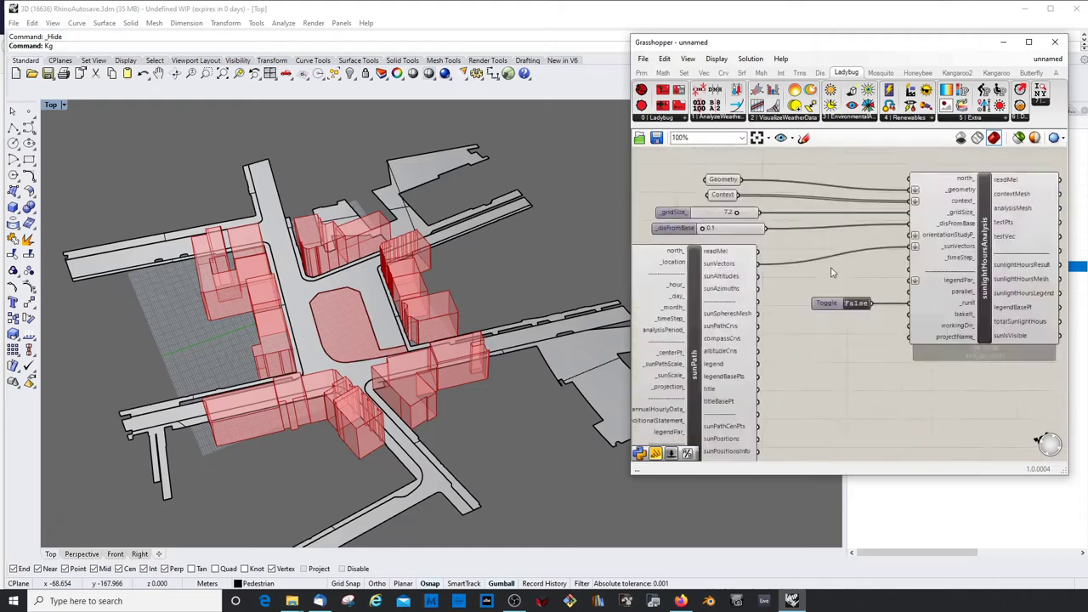
scroll(833, 270, "down", 4)
scroll(756, 278, "up", 2)
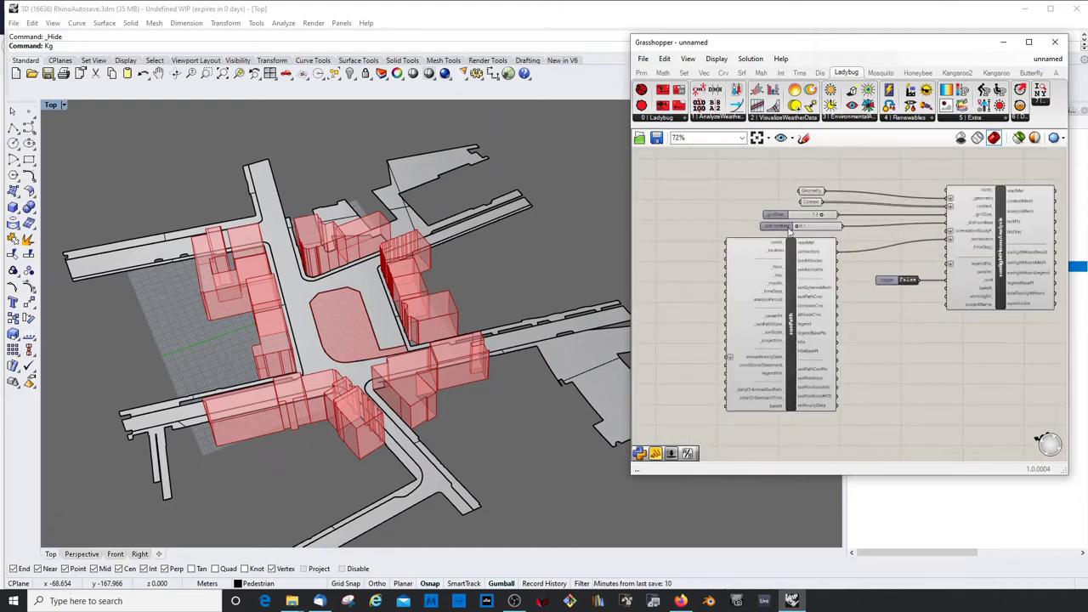
Save the Rhino model under its current file name.
left_click(14, 23)
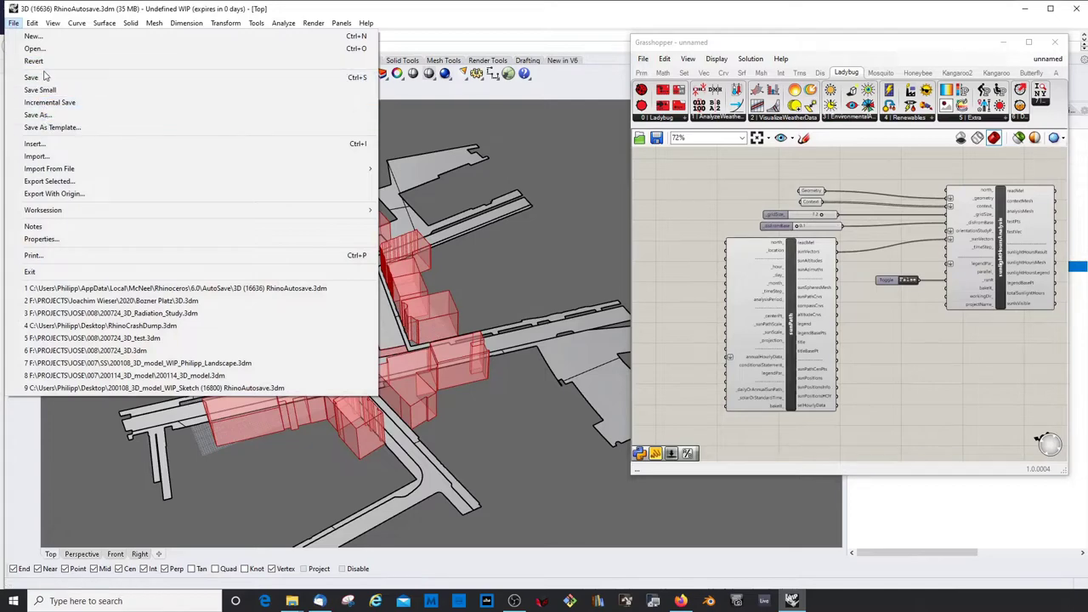
left_click(31, 77)
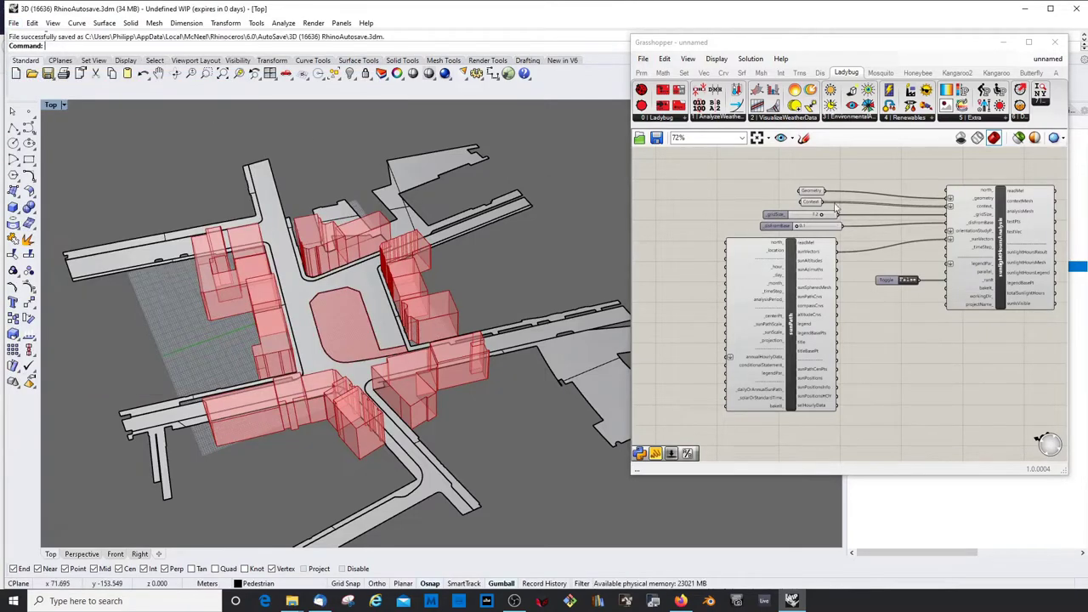
left_click(727, 170)
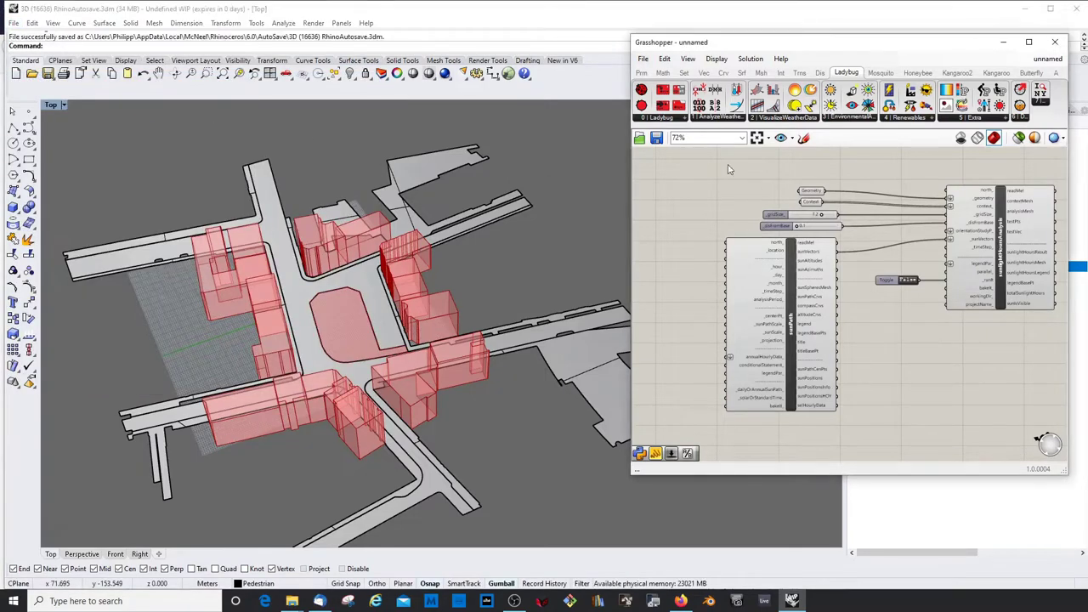
left_click(644, 57)
left_click(843, 183)
scroll(846, 227, "down", 3)
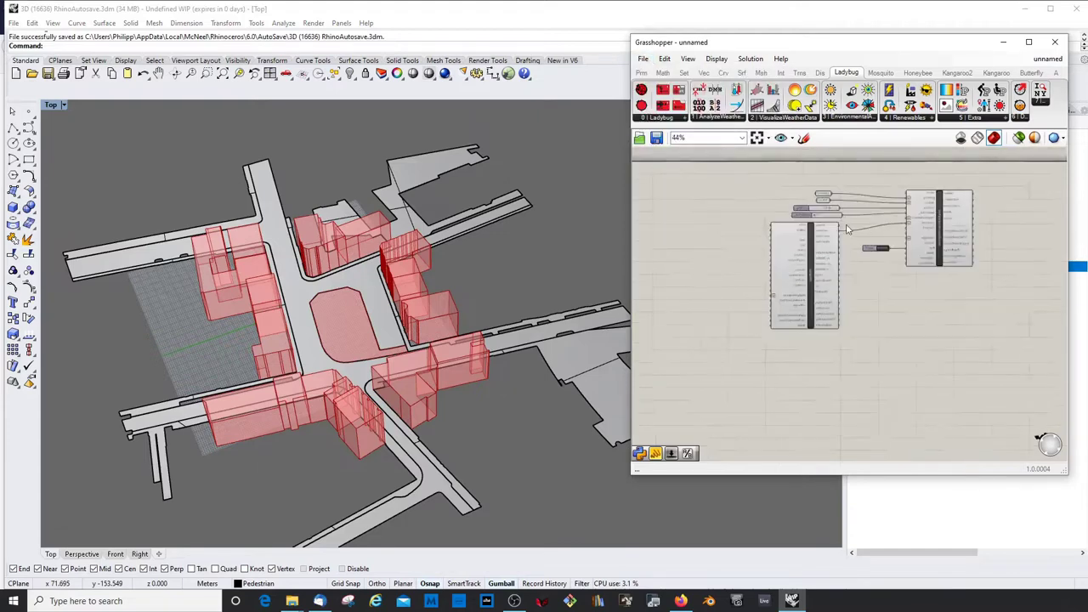
Examine the SunPath component's inputs, especially _location and the time settings.
scroll(847, 228, "up", 3)
scroll(836, 276, "down", 2)
scroll(842, 277, "up", 4)
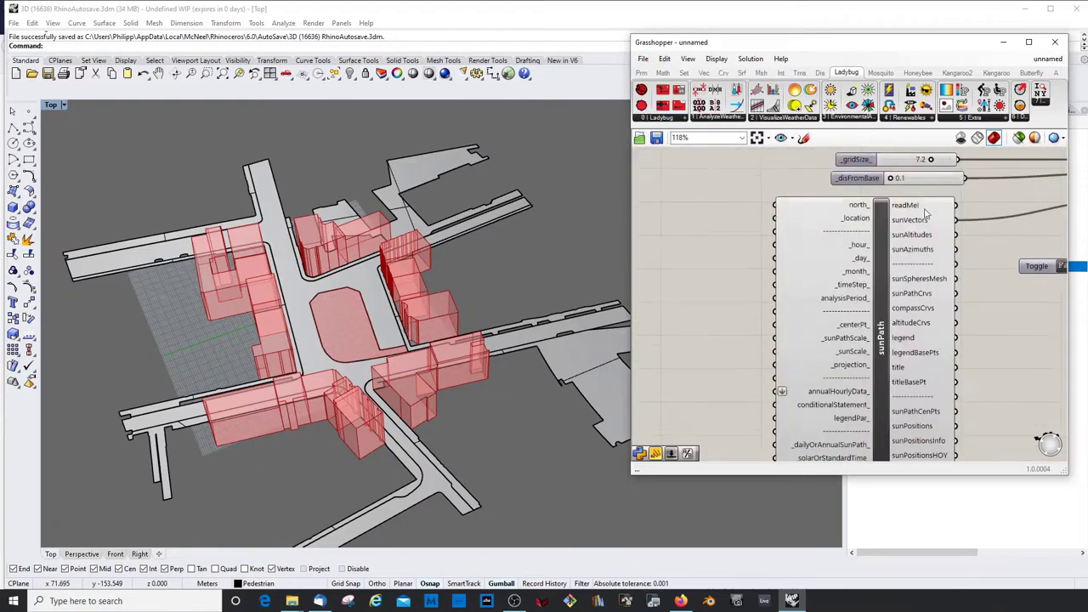
scroll(884, 231, "down", 5)
scroll(953, 209, "up", 2)
left_click(803, 265)
scroll(826, 315, "up", 3)
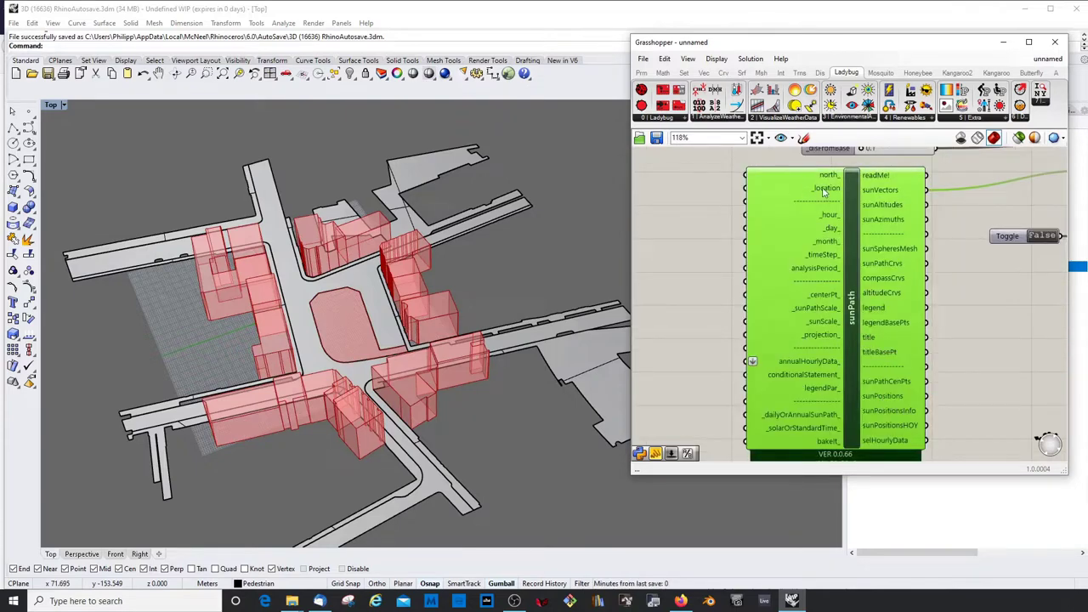
scroll(965, 295, "down", 2)
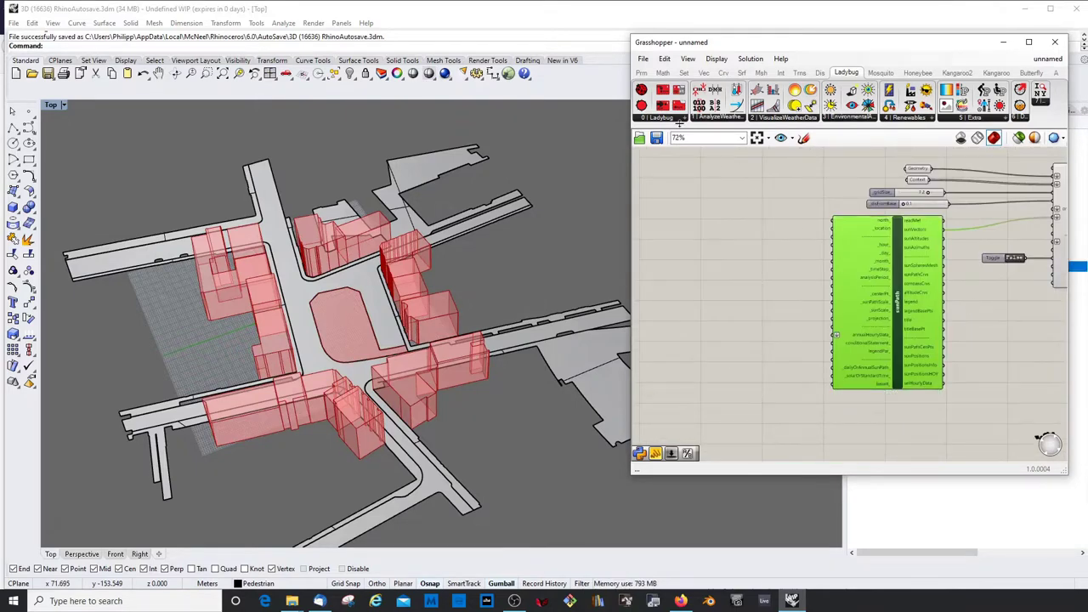
scroll(882, 243, "up", 2)
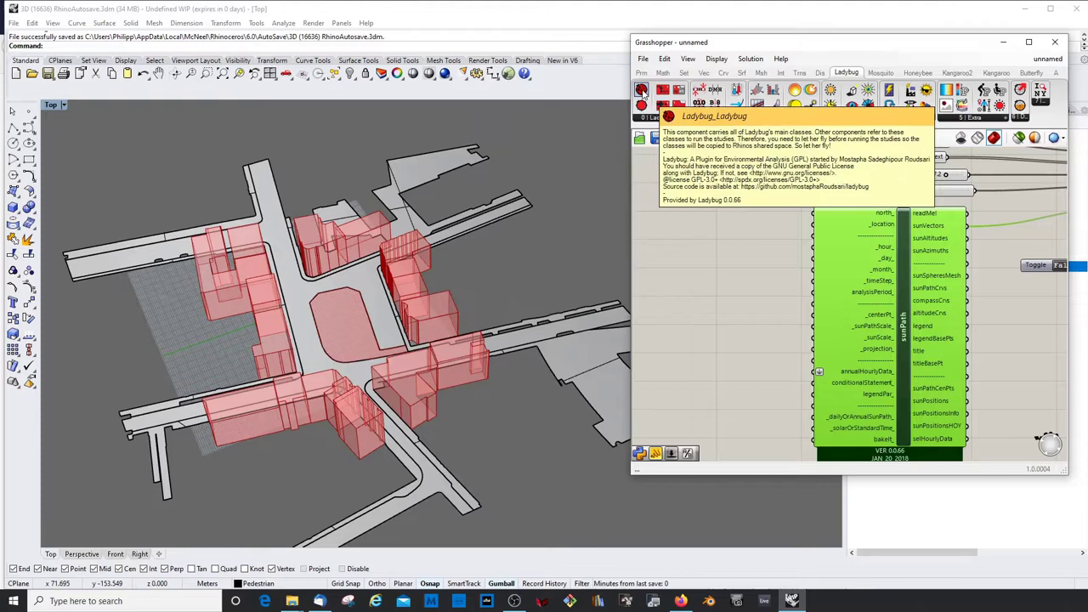
Add the main Ladybug component near the canvas's upper-left corner and the EPW+STAT weather file component left of SunPath.
left_click_drag(641, 91, 671, 182)
scroll(722, 204, "down", 4)
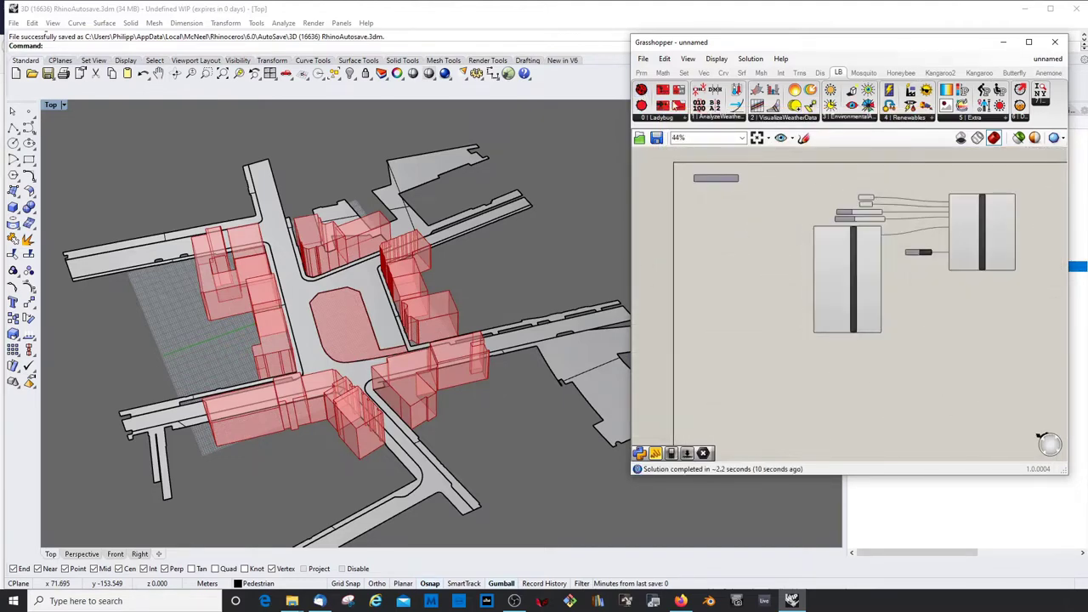
left_click(677, 94)
scroll(736, 257, "up", 2)
left_click(736, 256)
left_click_drag(736, 257, 743, 266)
scroll(743, 265, "up", 2)
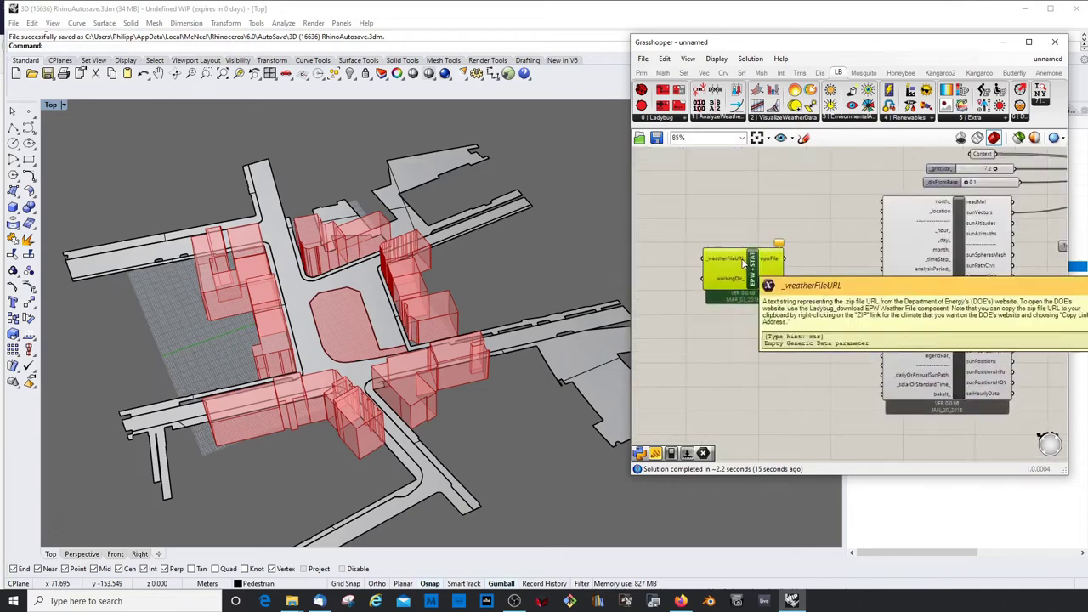
scroll(742, 265, "down", 2)
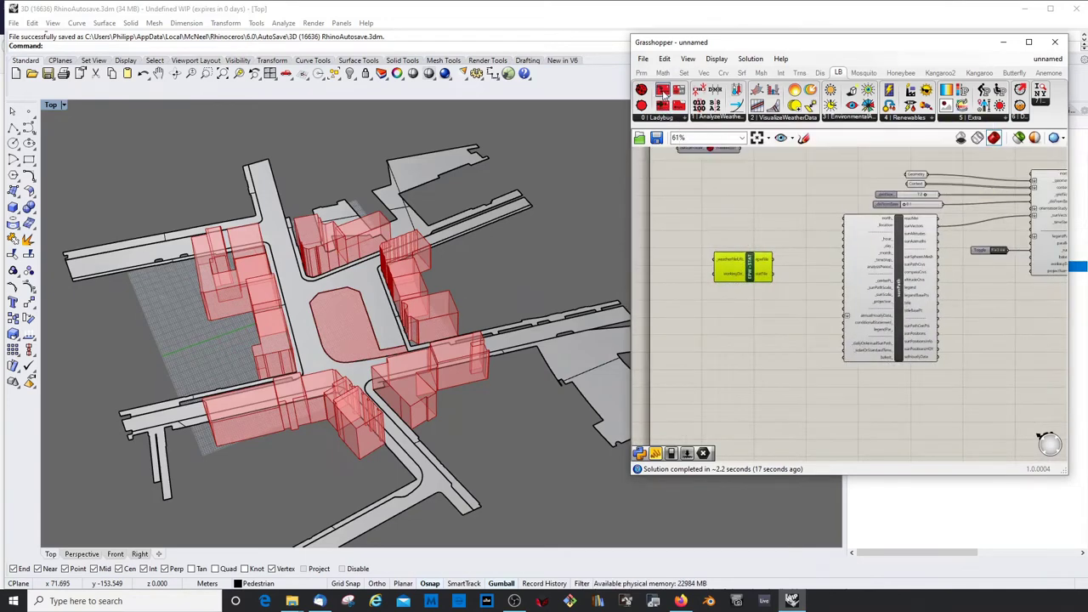
Add a DownloadEPW component above EPW+STAT and an importLocation component between EPW+STAT and SunPath.
left_click_drag(665, 105, 712, 203)
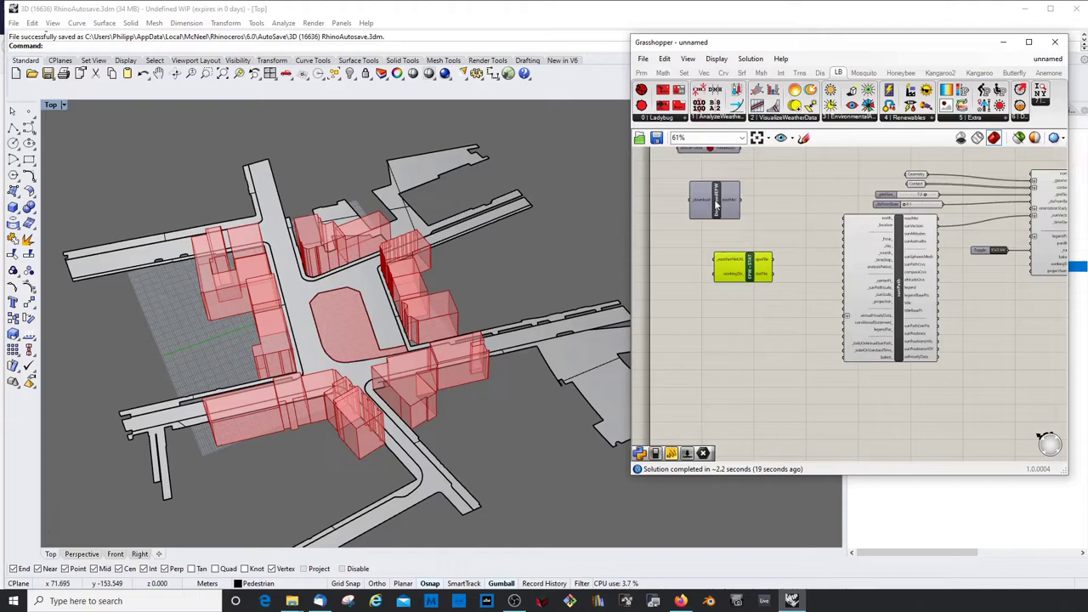
scroll(875, 277, "up", 2)
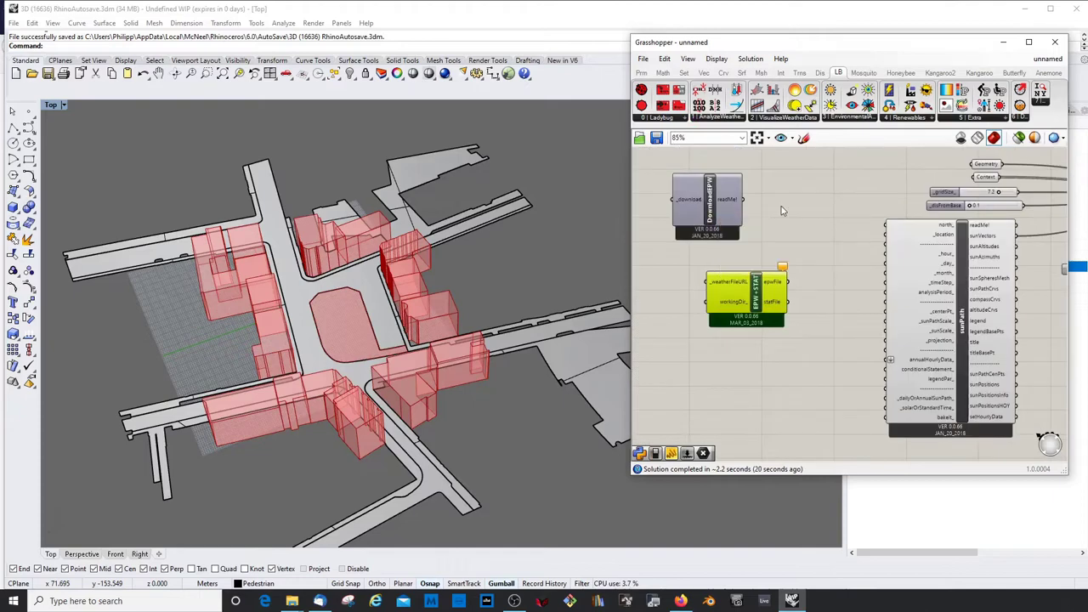
left_click(680, 117)
left_click_drag(693, 255, 791, 307)
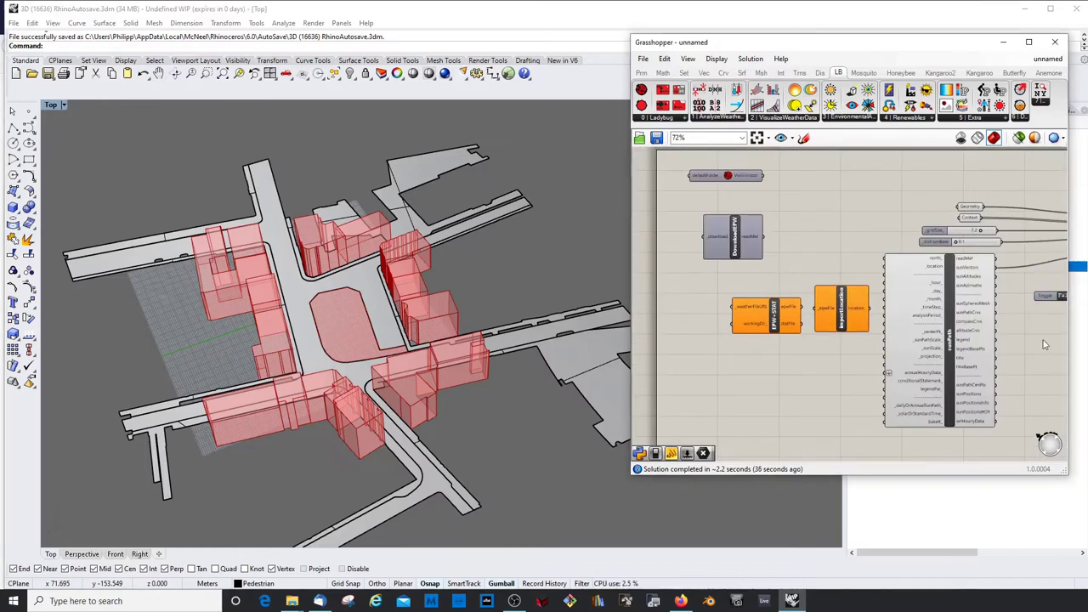
Add an empty panel and connect it to the _weatherFileURL input of the EPW+STAT component.
double_click(794, 306)
type("panel")
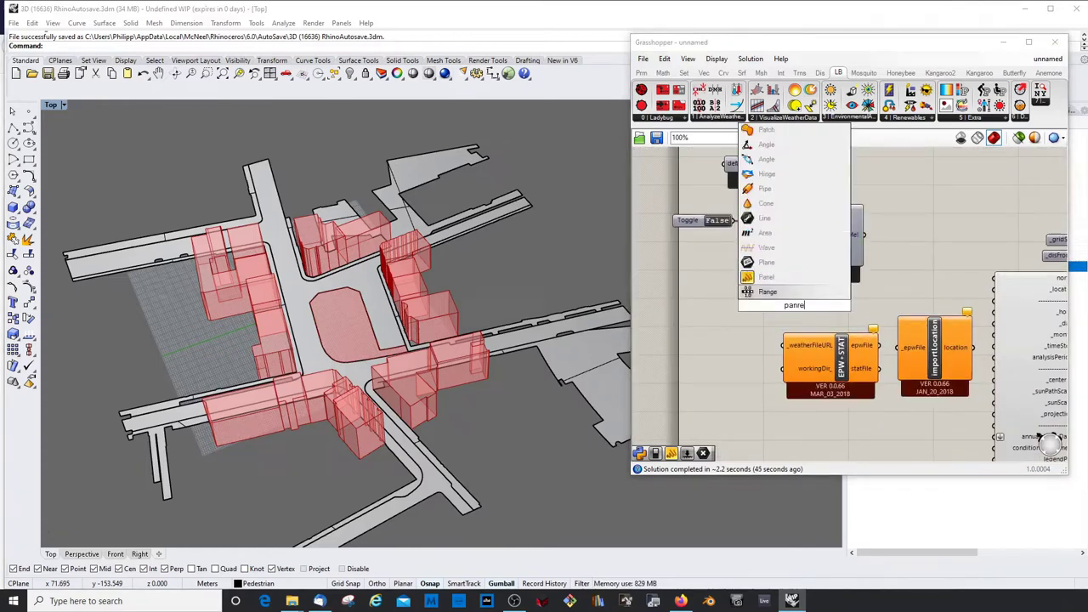
key("Return")
left_click_drag(795, 311, 799, 355)
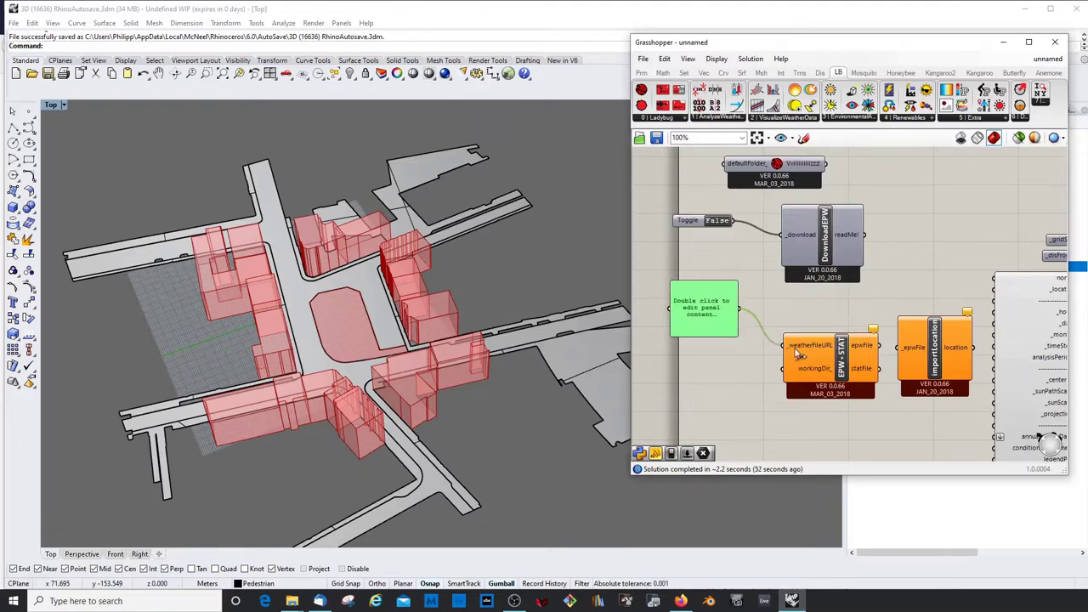
Reposition the URL panel and download toggle, enable the toggle to open the EPW map, and pick the Innsbruck weather station.
left_click_drag(711, 317, 727, 353)
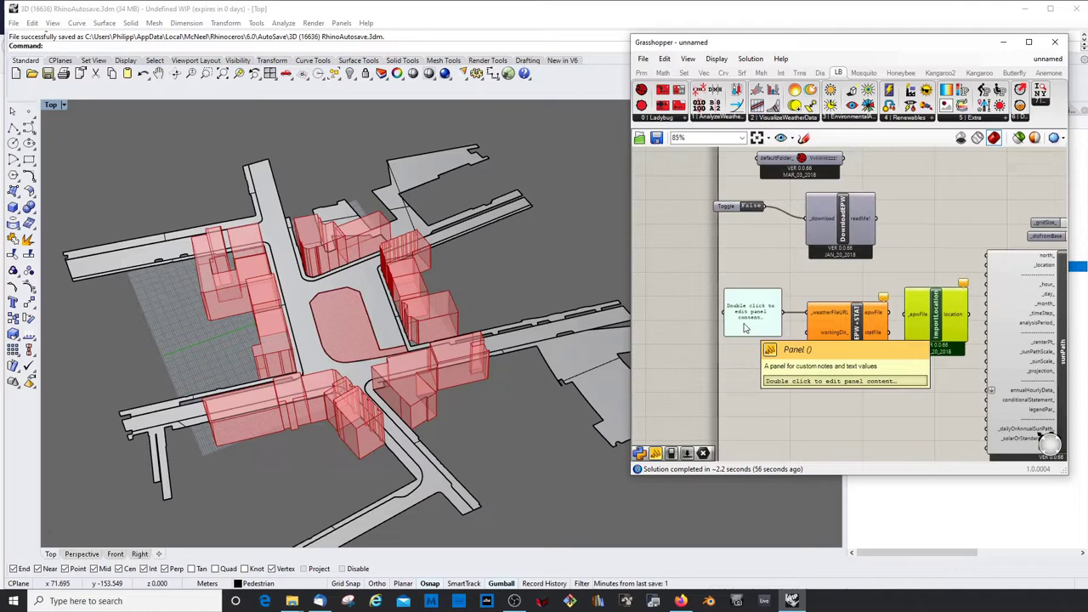
left_click_drag(736, 212, 742, 224)
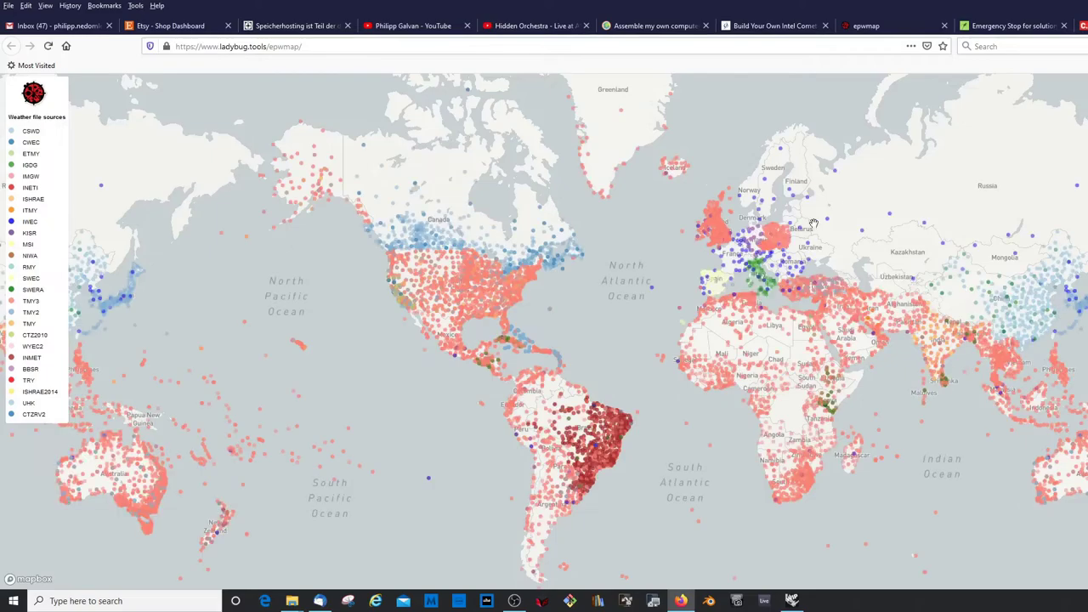
scroll(725, 279, "up", 6)
scroll(725, 278, "down", 4)
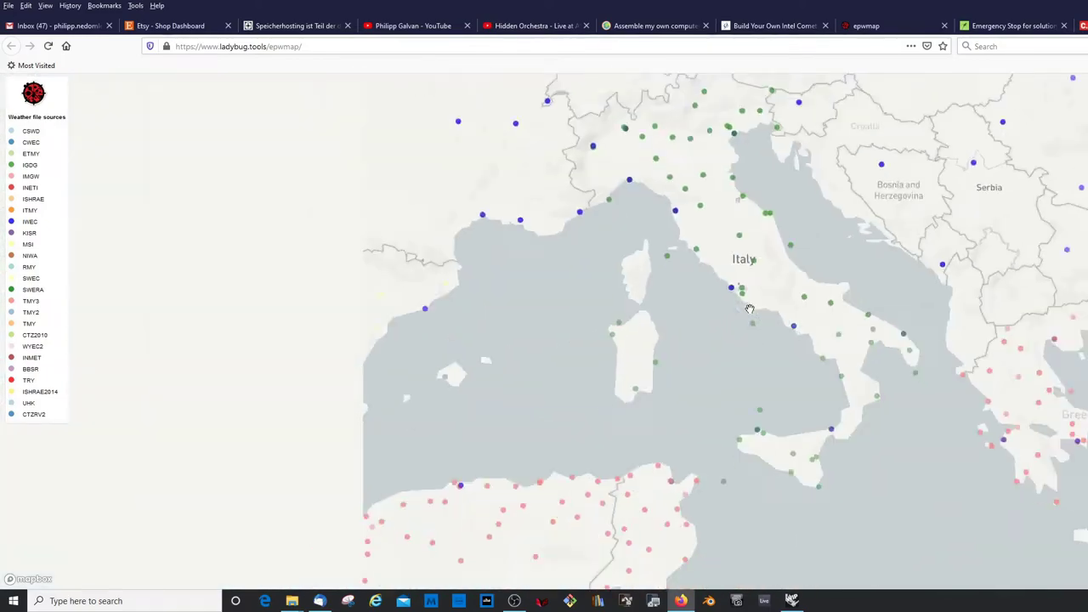
scroll(729, 294, "up", 8)
scroll(729, 294, "down", 6)
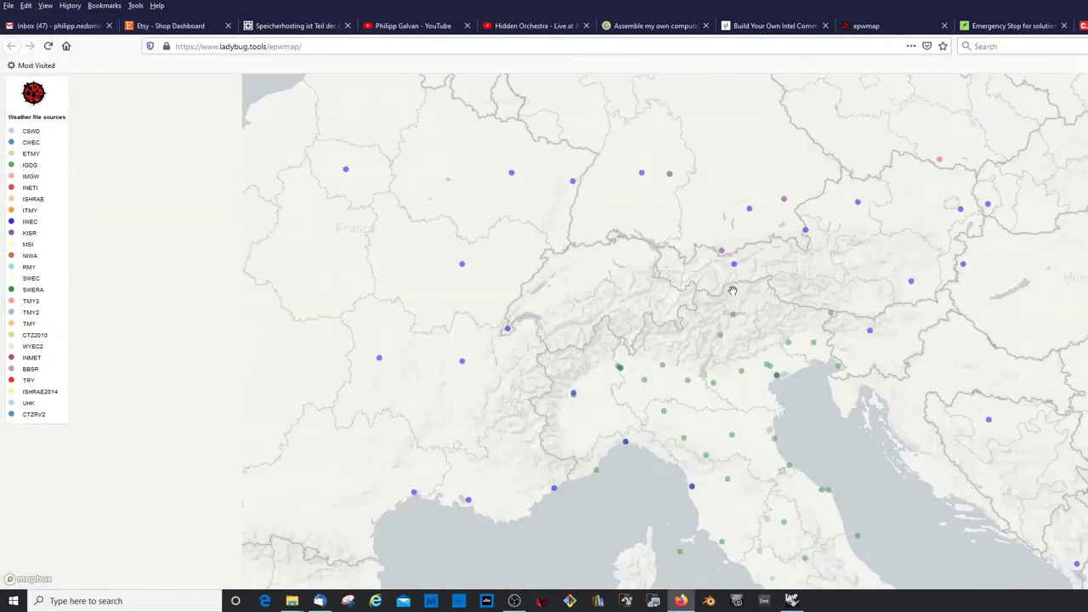
left_click(724, 285)
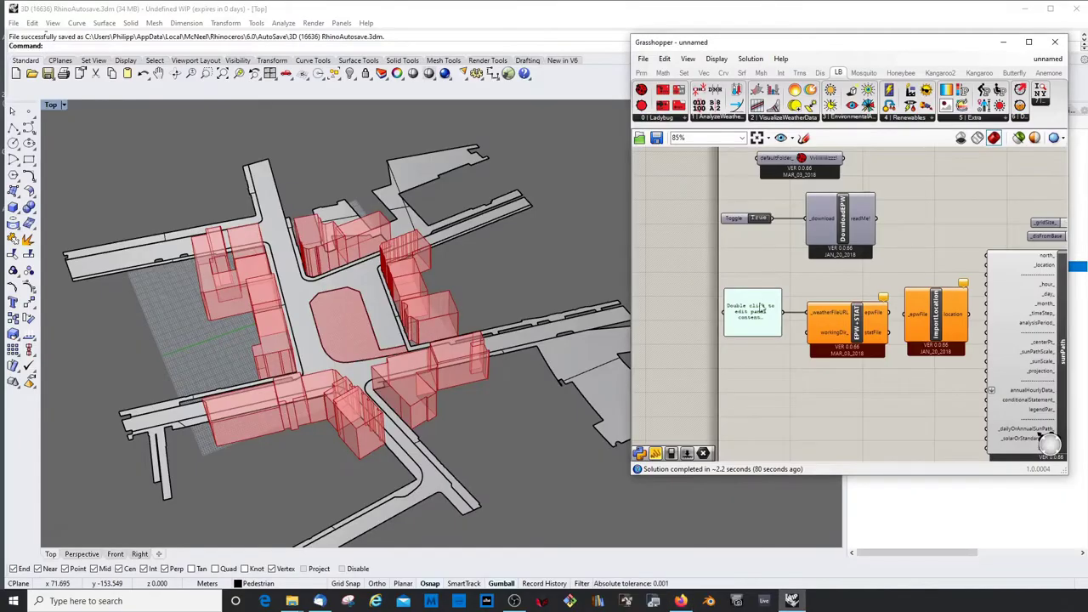
scroll(776, 278, "up", 2)
double_click(781, 314)
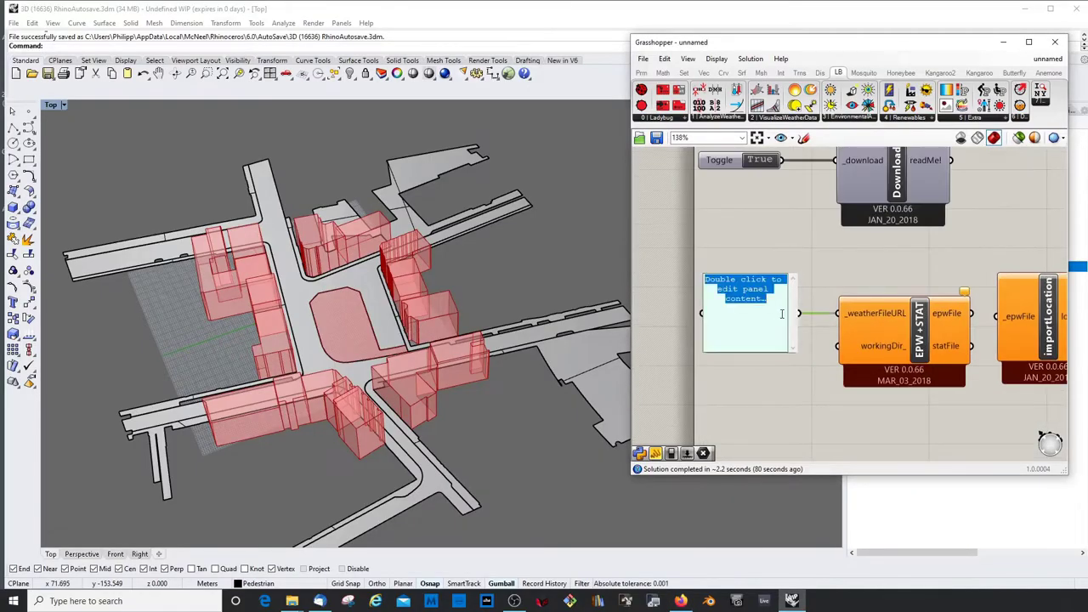
key("BackSpace")
type("https://www.energyplus.net/weather-download/europe_wmo_region_6/AUT//AUT_Innsbruck.111200_IWEC/all")
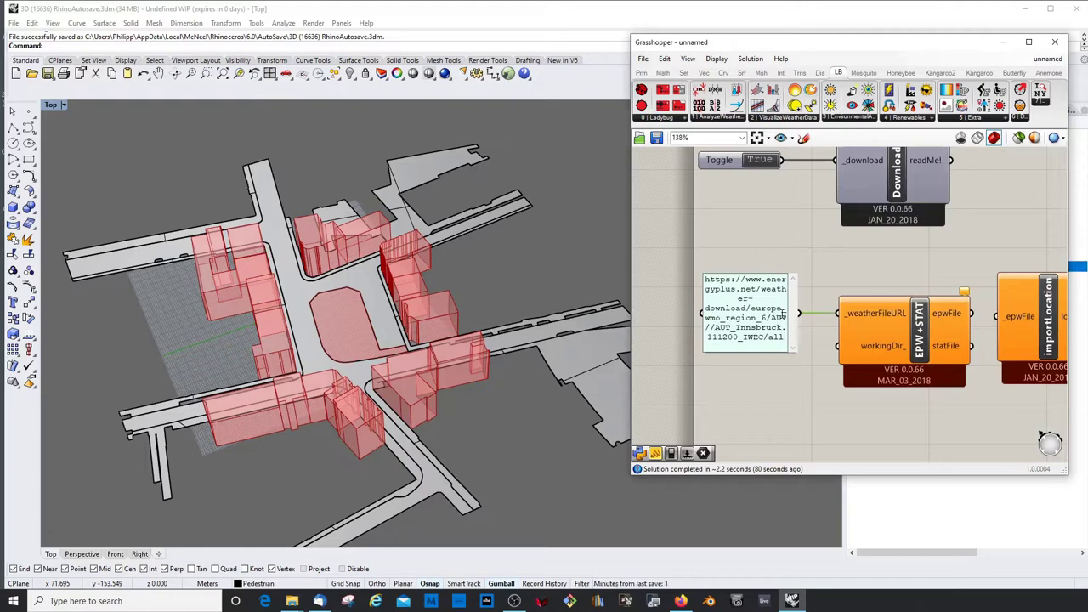
left_click(815, 247)
scroll(814, 245, "down", 1)
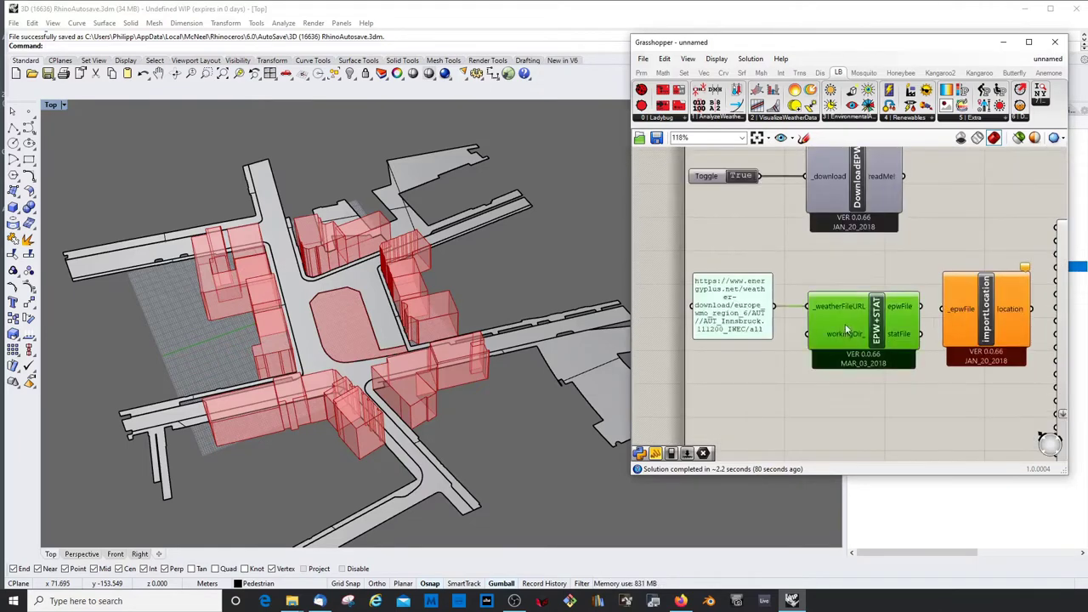
Connect the epwFile output of EPW+STAT to importLocation, and wire importLocation's location output into SunPath's _location input.
scroll(807, 321, "down", 1)
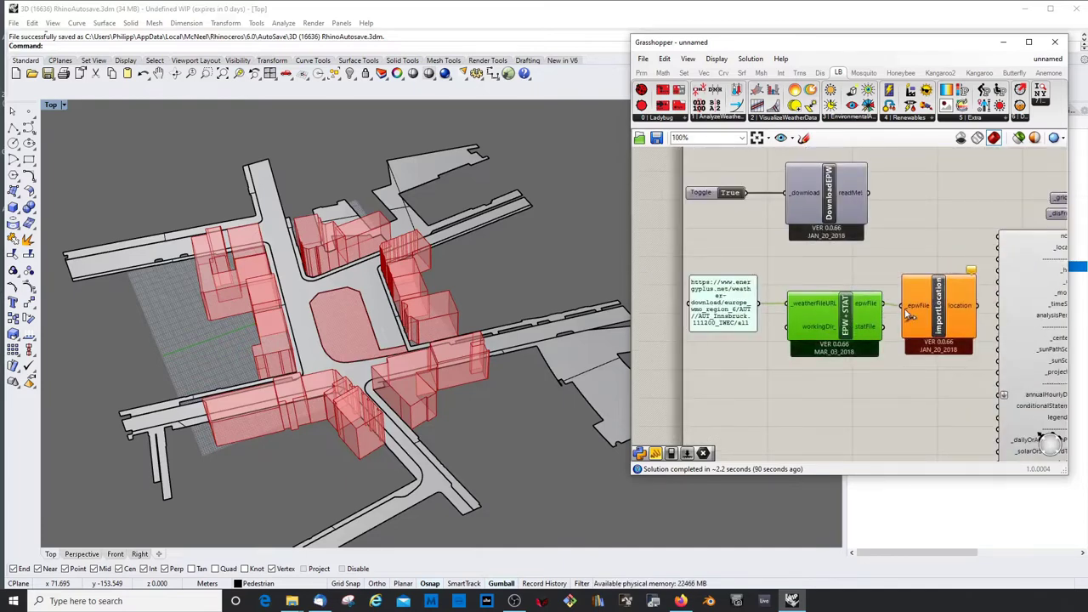
left_click_drag(906, 312, 907, 311)
scroll(806, 306, "down", 3)
scroll(1014, 311, "up", 3)
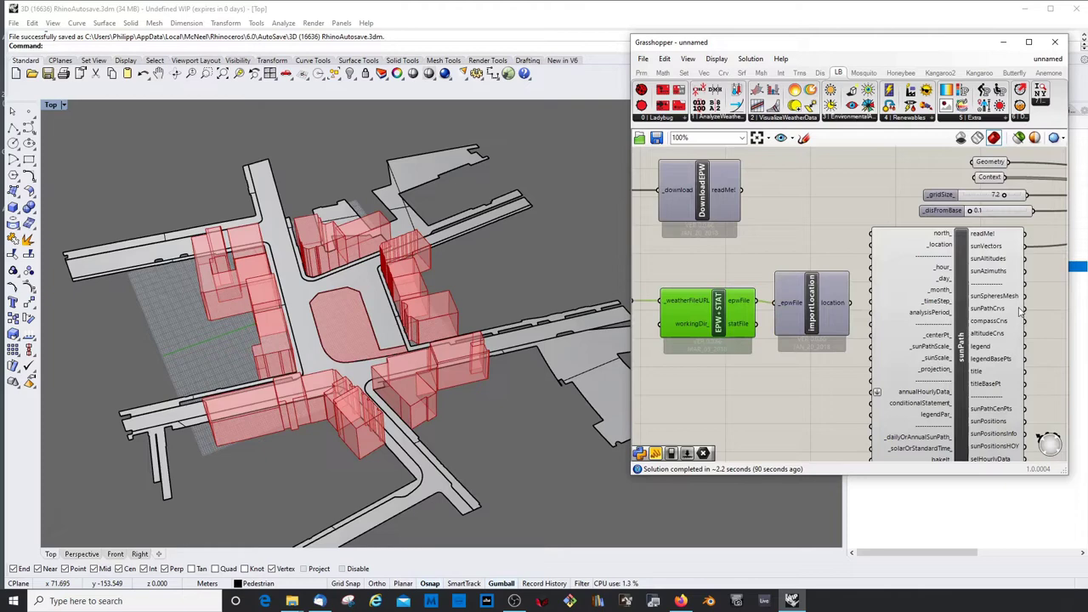
scroll(808, 292, "down", 3)
scroll(872, 293, "up", 3)
left_click_drag(870, 291, 891, 297)
left_click_drag(808, 303, 853, 251)
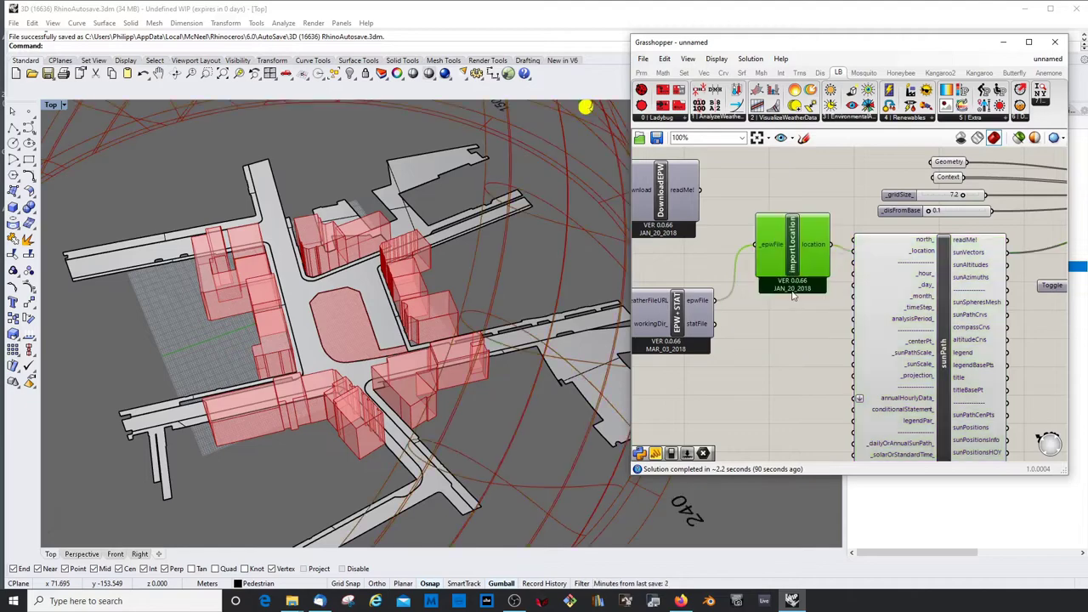
Examine the sun path dome around the building model in the Rhino viewport with SunPath highlighted.
scroll(796, 274, "down", 4)
right_click_drag(470, 284, 426, 337)
scroll(504, 271, "down", 5)
scroll(237, 288, "down", 4)
right_click_drag(427, 270, 527, 315)
scroll(527, 314, "up", 5)
left_click(882, 323)
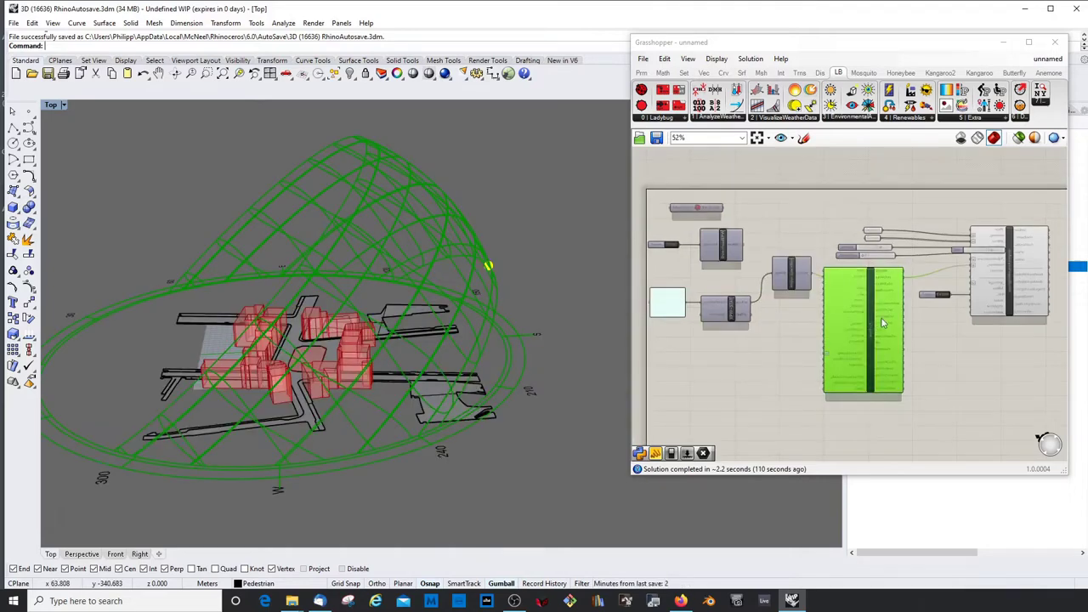
Move importLocation slightly up so it lines up with SunPath's _location input.
scroll(911, 302, "up", 3)
left_click(731, 279)
left_click_drag(731, 279, 726, 264)
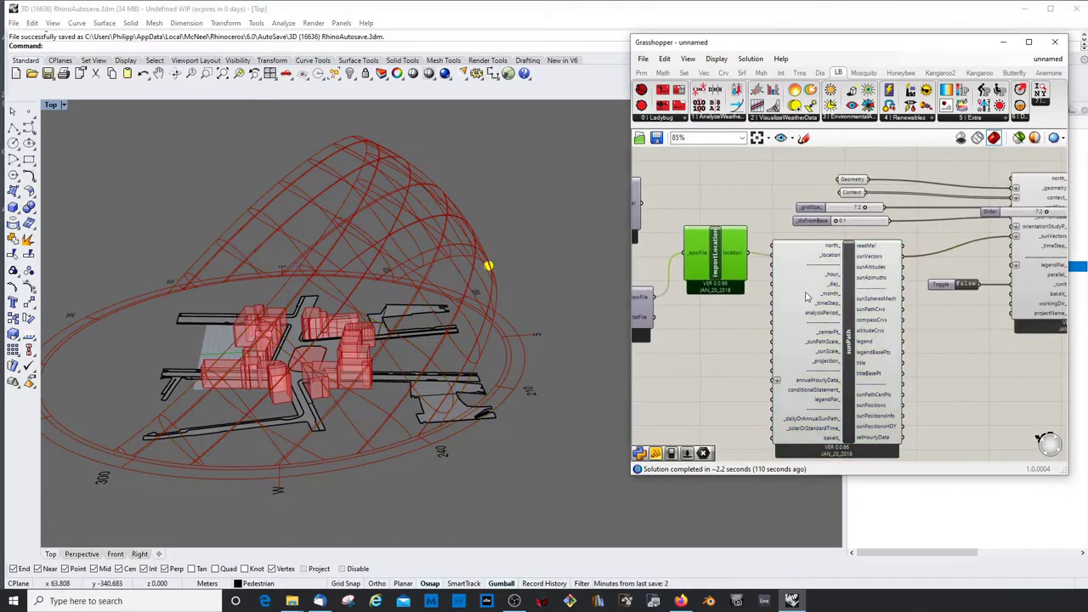
Delete the stray unconnected slider overlapping sunlightHoursAnalysis and shift that component slightly away from SunPath.
scroll(742, 296, "down", 2)
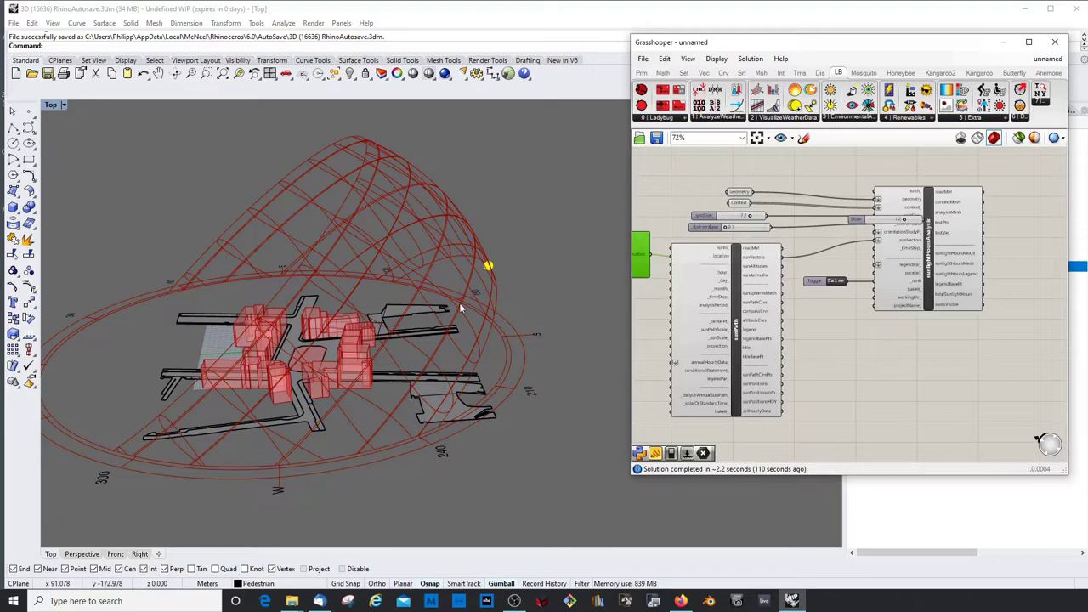
right_click_drag(531, 282, 486, 304)
left_click(929, 385)
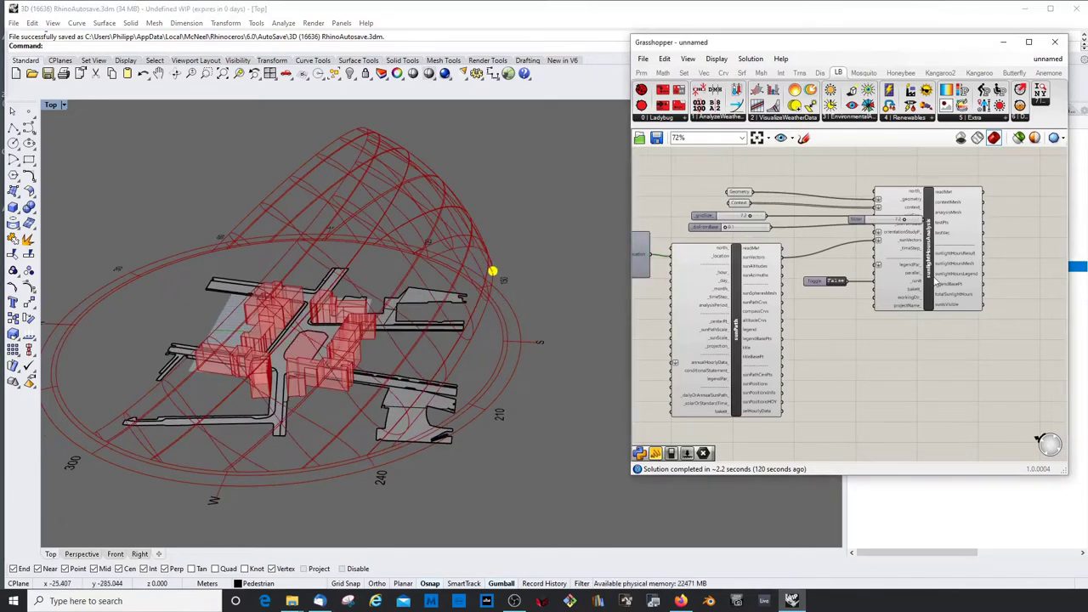
scroll(896, 219, "up", 3)
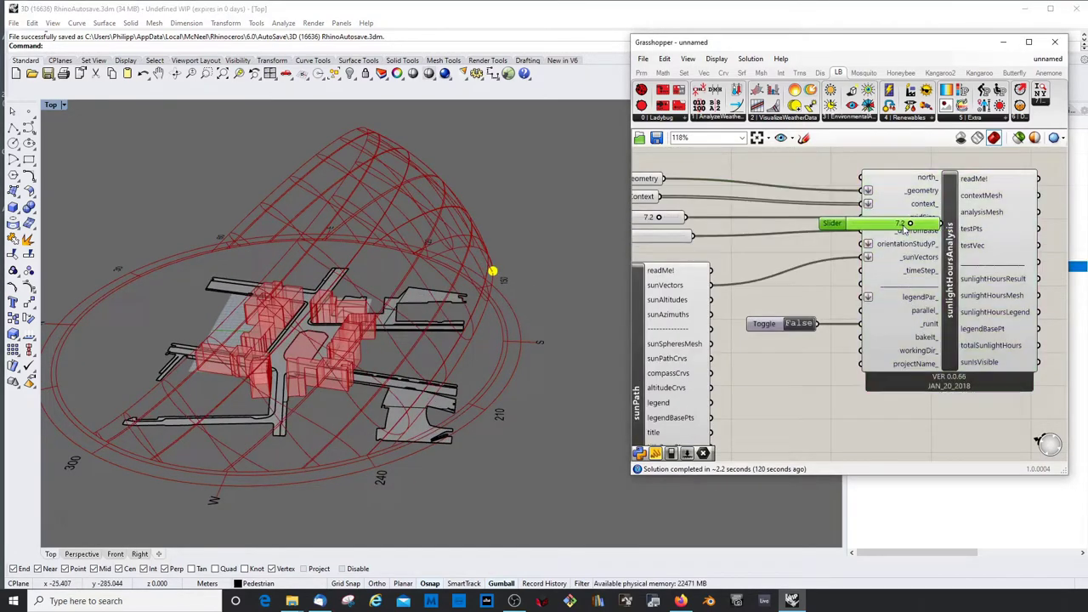
scroll(861, 319, "down", 2)
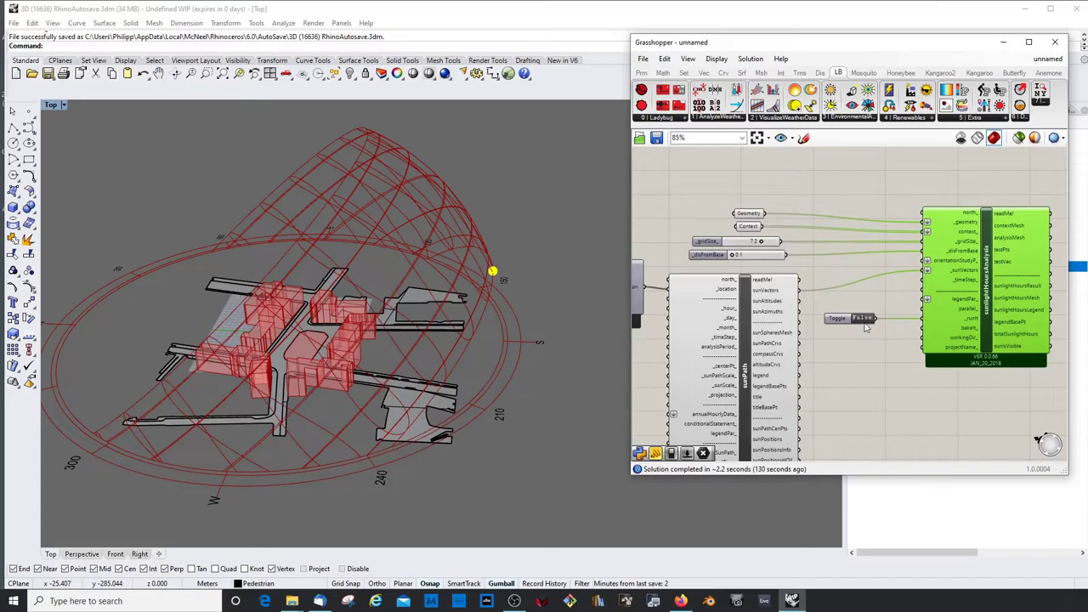
Run the sunlight hours analysis by setting the _runIt toggle to True, and inspect the plaza in the viewport.
double_click(863, 319)
mouse_move(442, 340)
right_mouse_down()
mouse_move(384, 403)
mouse_move(477, 306)
mouse_move(402, 261)
mouse_move(424, 340)
right_mouse_up()
scroll(402, 262, "up", 5)
scroll(402, 262, "down", 5)
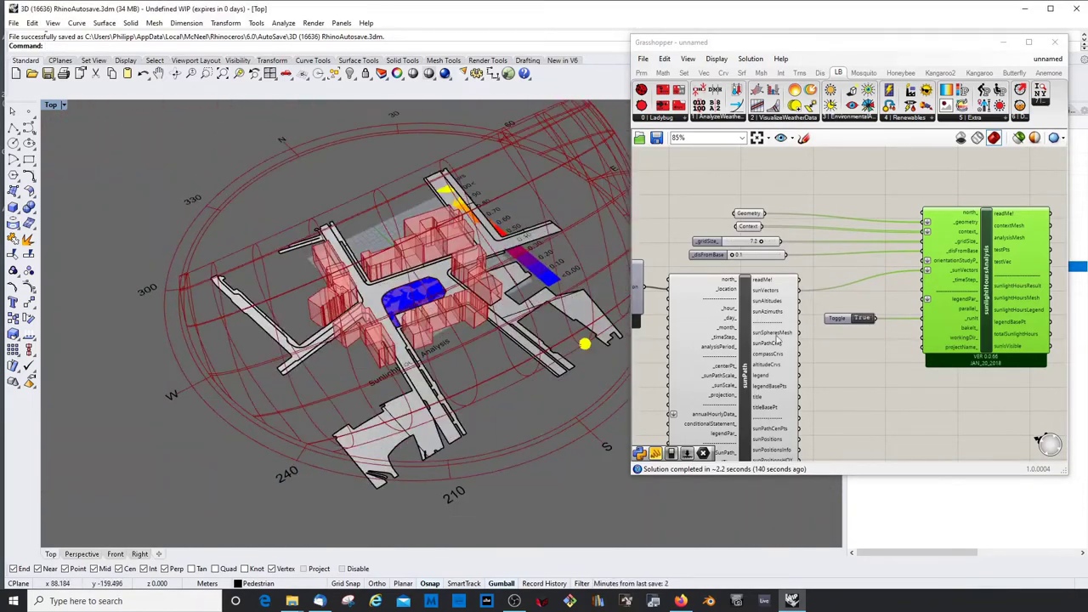
Move the run toggle right and place sunlightHoursAnalysis further away from SunPath to spread out the definition.
scroll(854, 347, "up", 1)
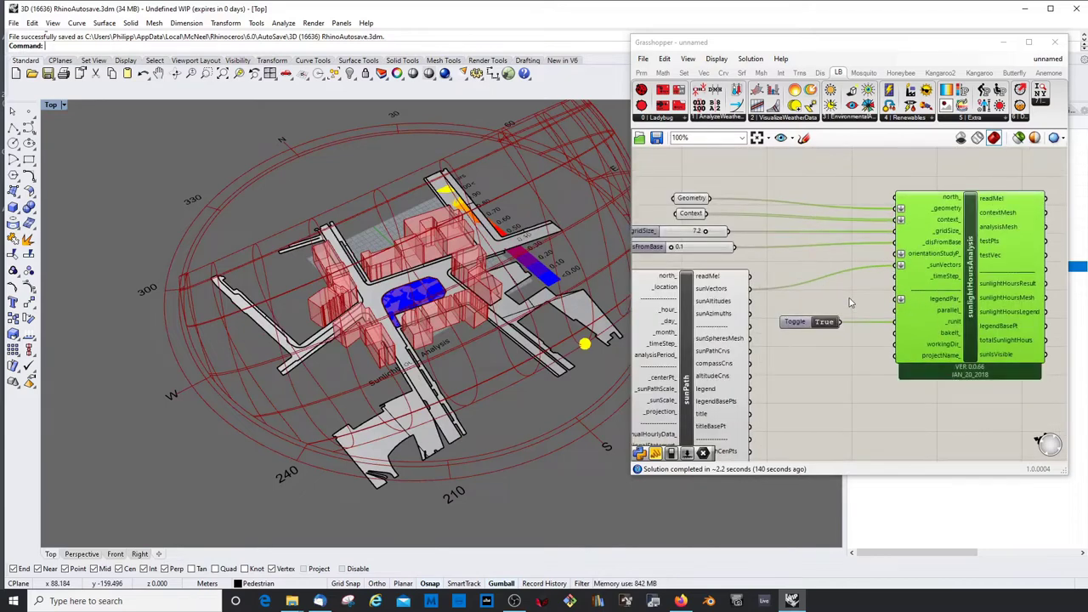
left_click_drag(801, 323, 828, 326)
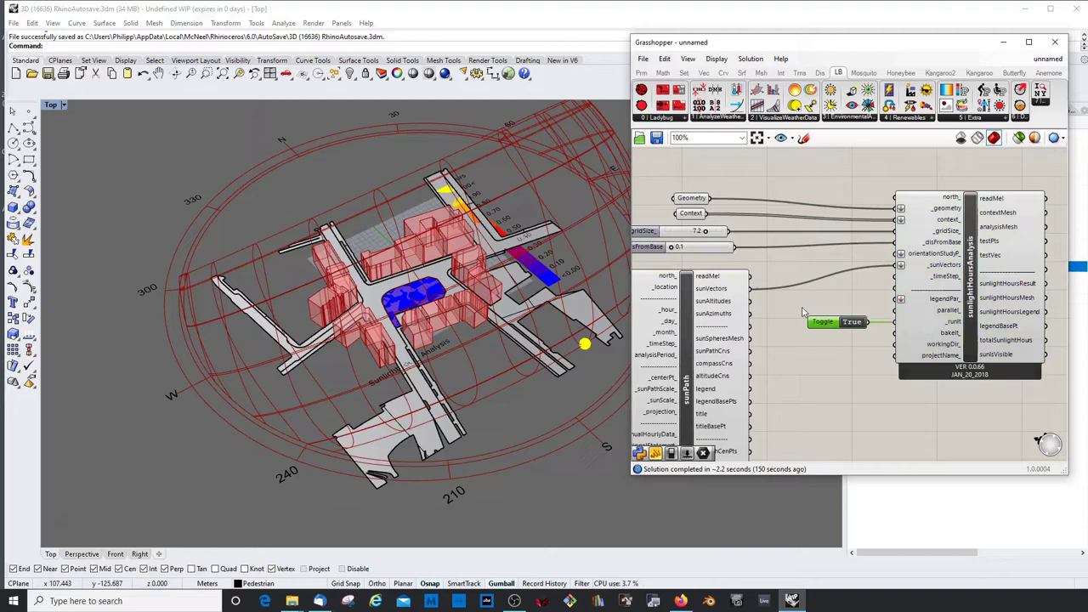
scroll(804, 310, "down", 3)
scroll(913, 292, "up", 2)
left_click_drag(865, 266, 972, 259)
scroll(970, 260, "down", 3)
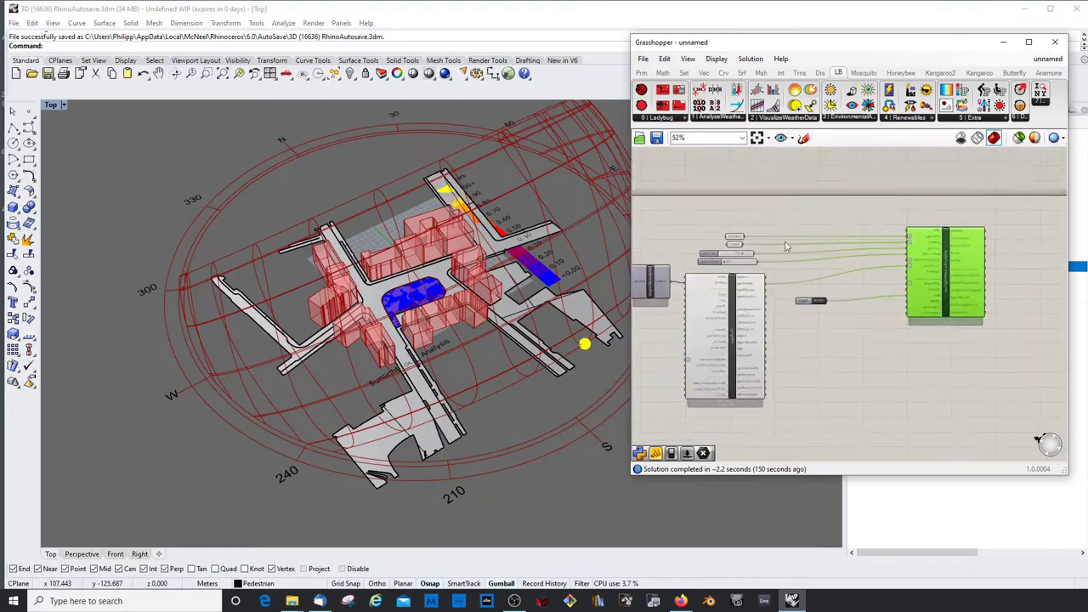
Move the Geometry, Context, _gridSize_ and _disFromBase inputs and the run toggle close to sunlightHoursAnalysis, and reposition SunPath.
scroll(741, 242, "up", 5)
scroll(717, 235, "down", 3)
left_click_drag(682, 219, 896, 249)
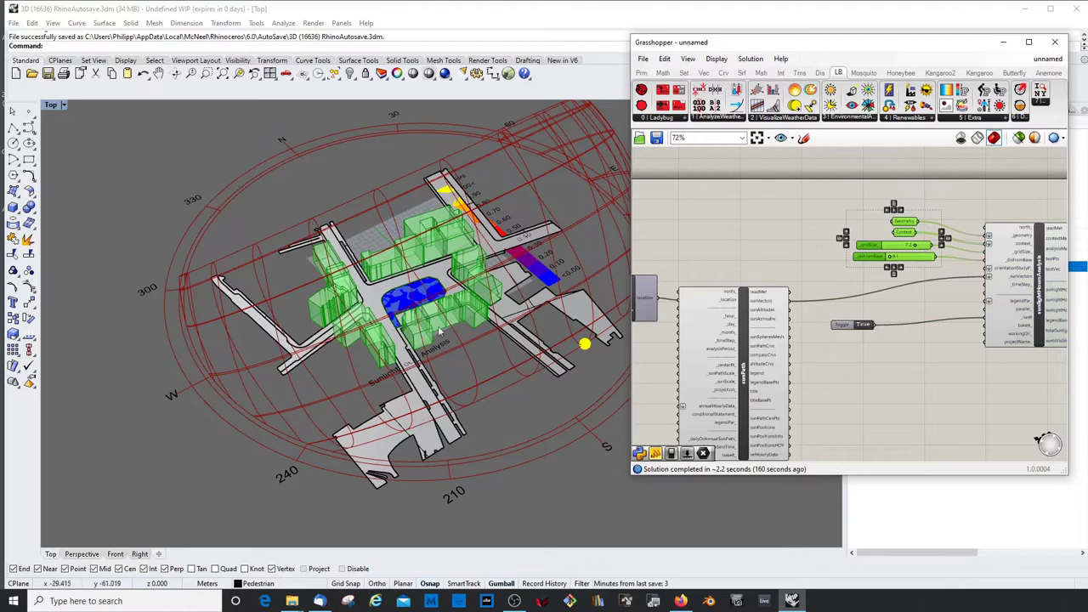
left_click_drag(850, 331, 878, 323)
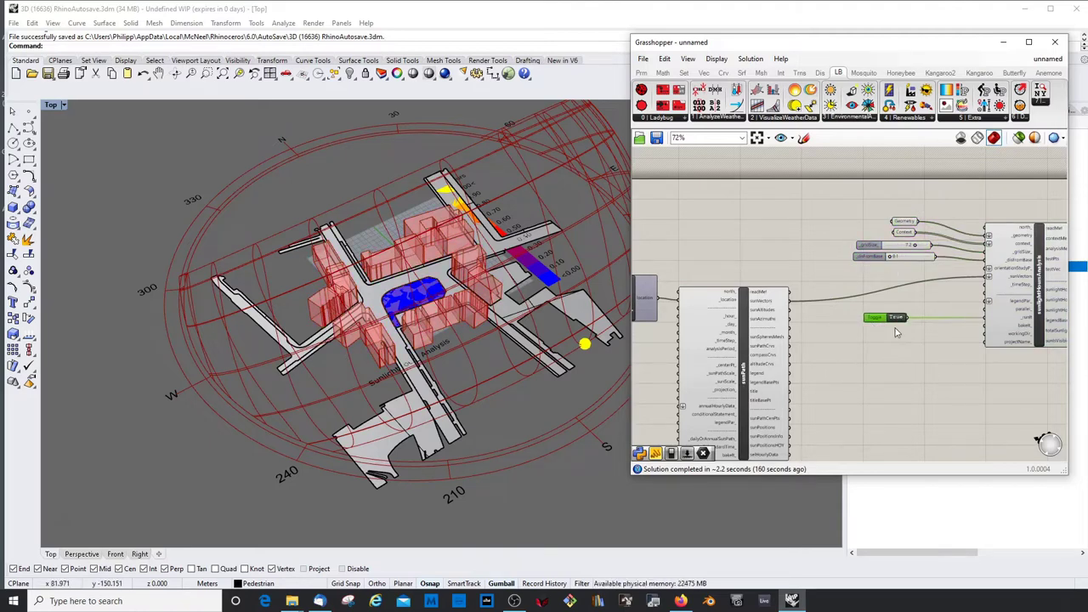
scroll(819, 305, "down", 3)
scroll(777, 341, "up", 3)
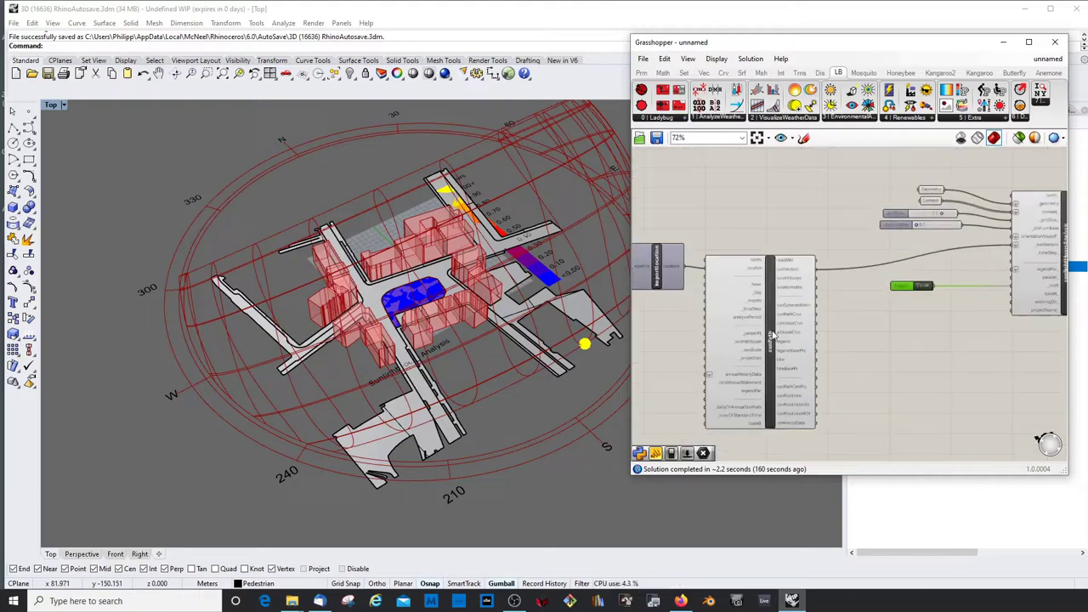
left_click_drag(772, 340, 789, 330)
left_click(893, 338)
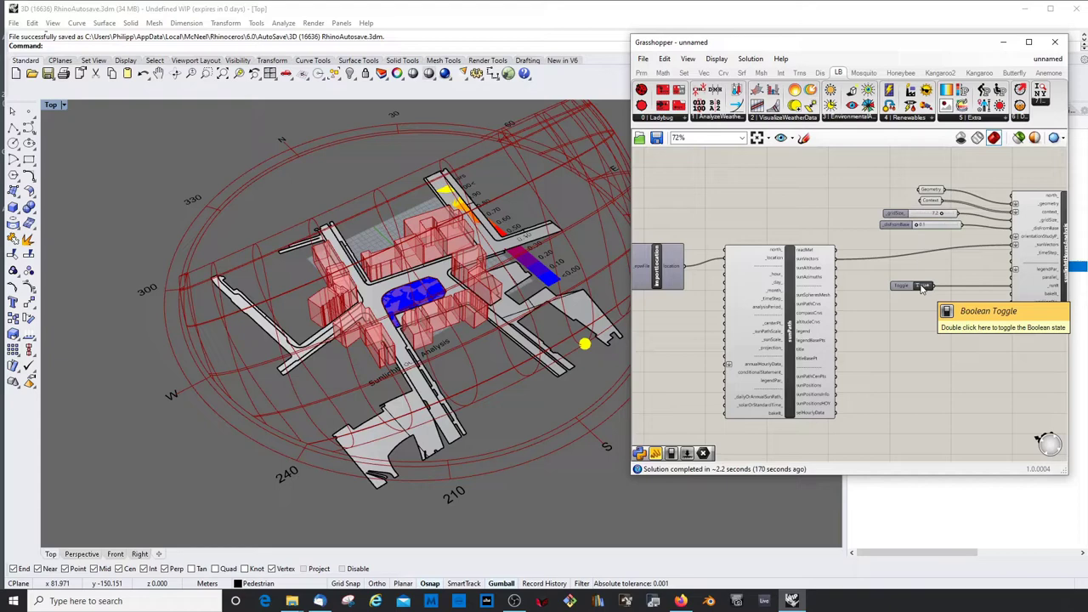
Set the run toggle to False and disable the sunlightHoursAnalysis component.
double_click(923, 285)
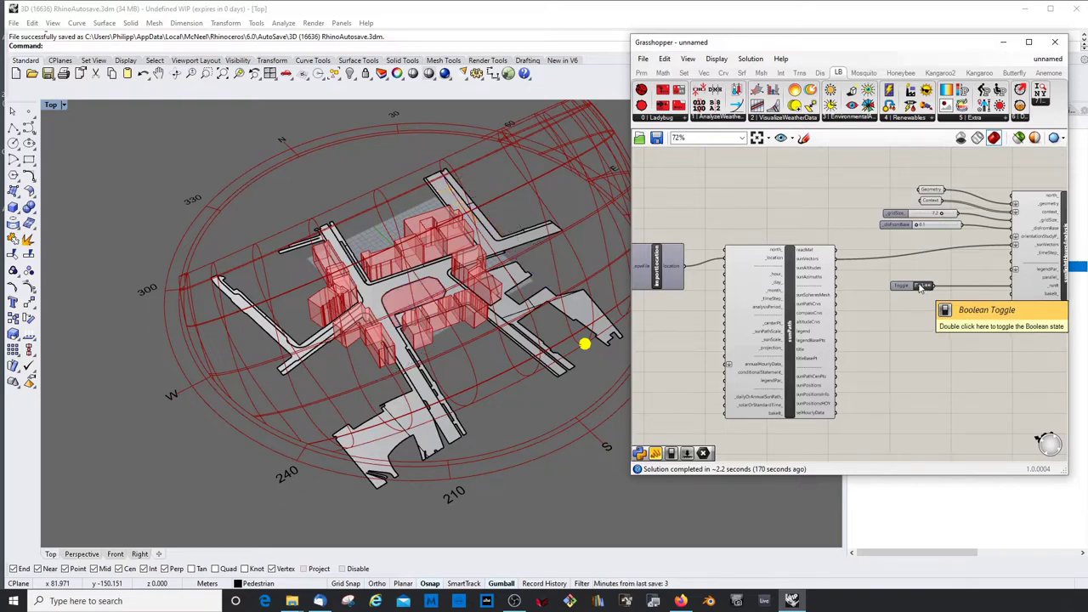
scroll(914, 284, "down", 2)
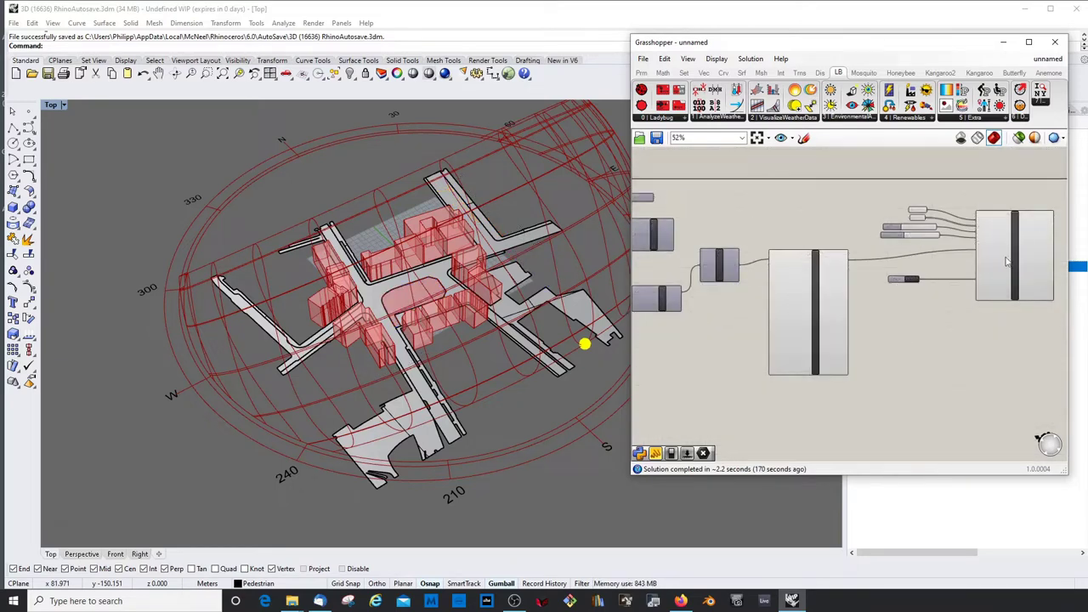
scroll(1020, 234, "up", 2)
right_click(1007, 240)
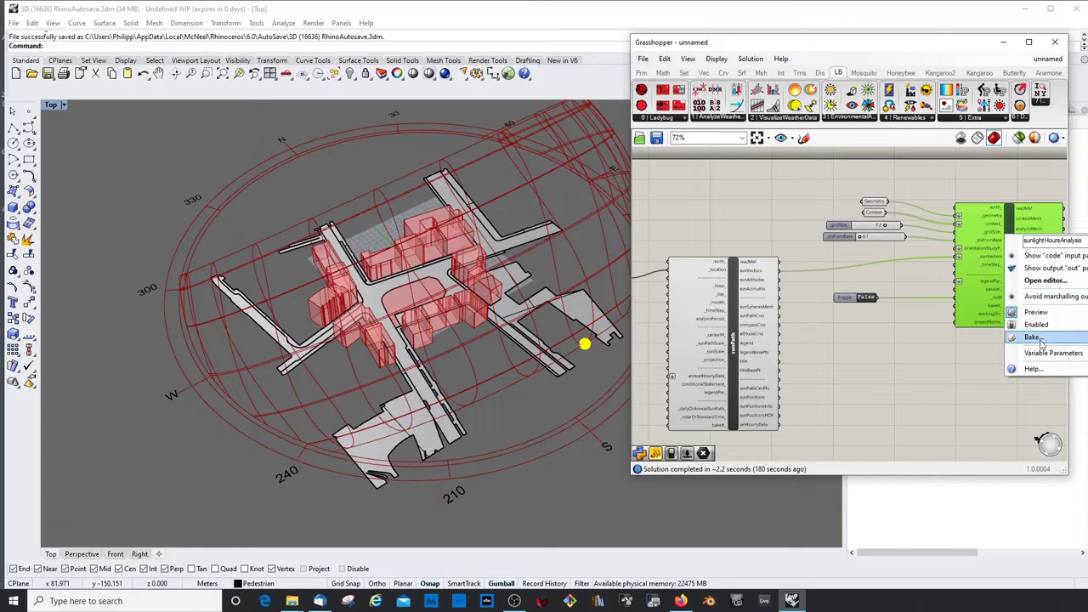
left_click(1035, 312)
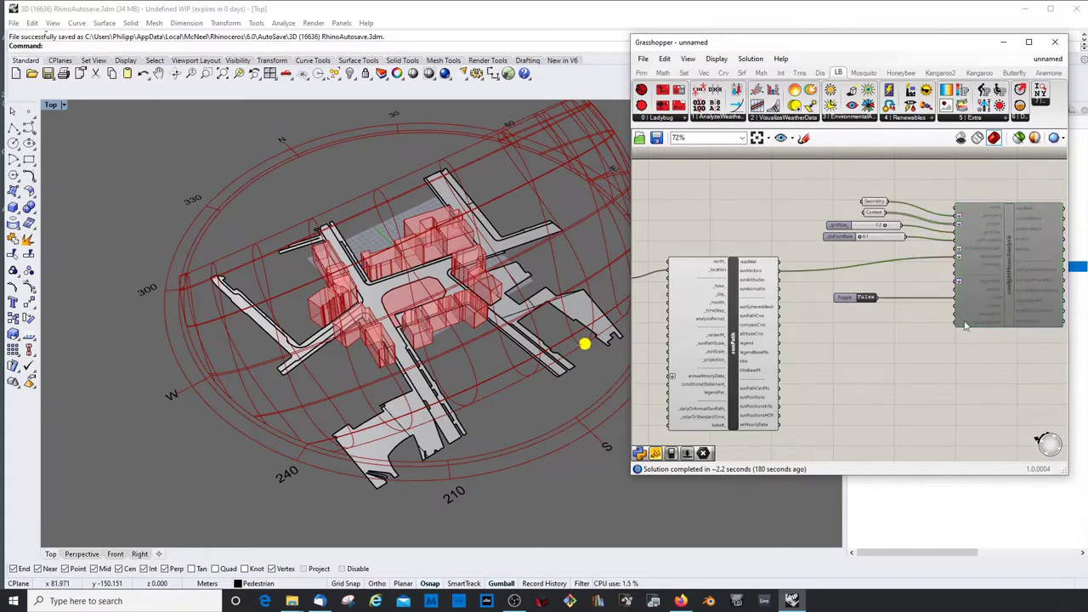
scroll(968, 240, "down", 2)
left_click(860, 265)
Add an Analysis Period component below importLocation and move SunPath right to make room beside its analysisPeriod_ input.
scroll(751, 265, "up", 1)
scroll(793, 270, "down", 3)
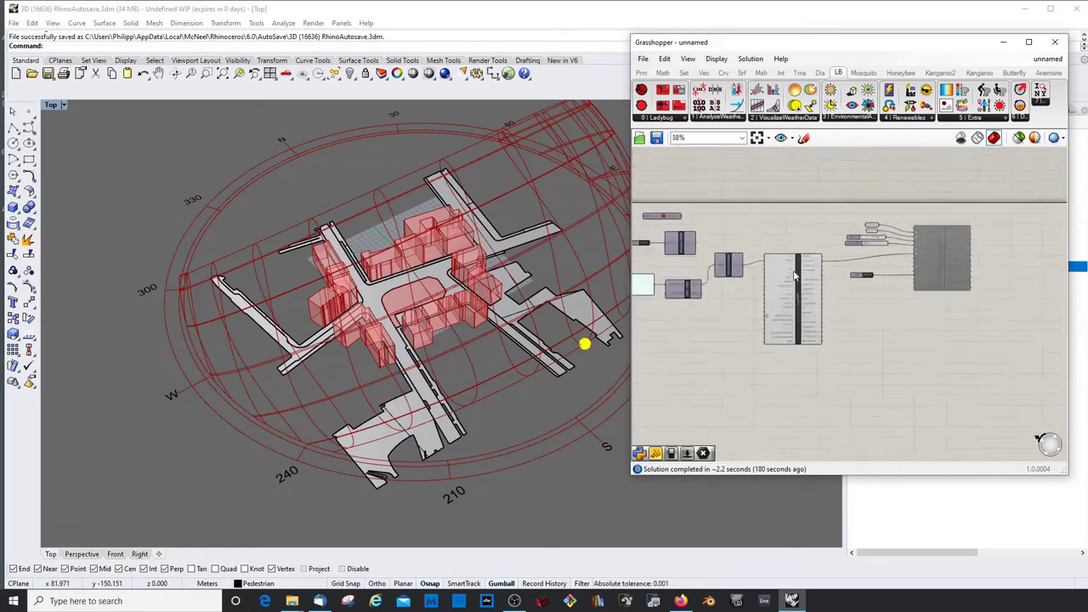
scroll(797, 295, "up", 4)
left_click_drag(797, 301, 820, 297)
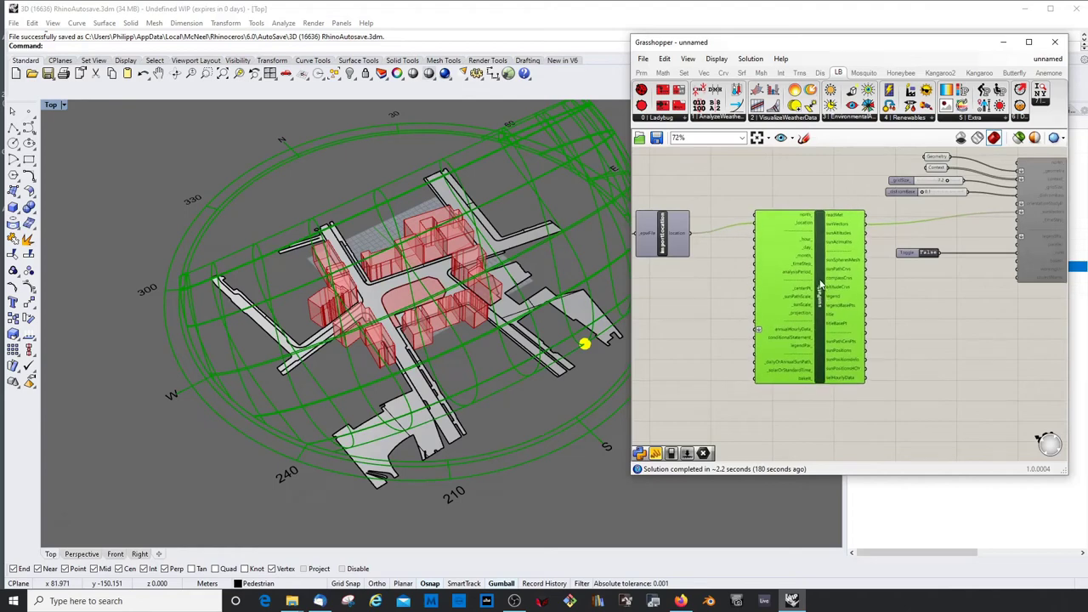
scroll(820, 284, "up", 3)
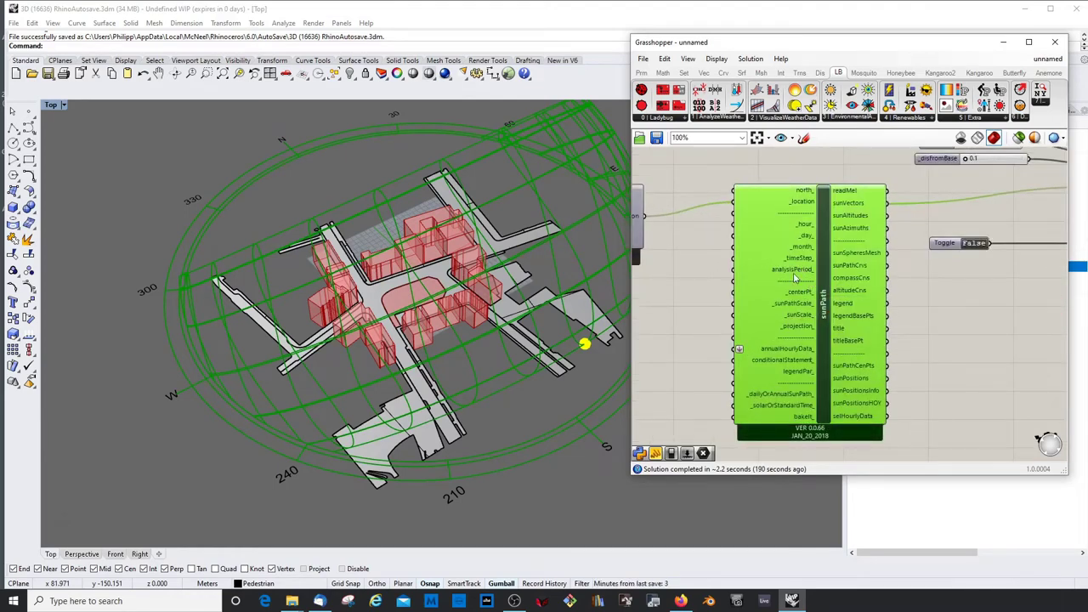
scroll(839, 272, "down", 3)
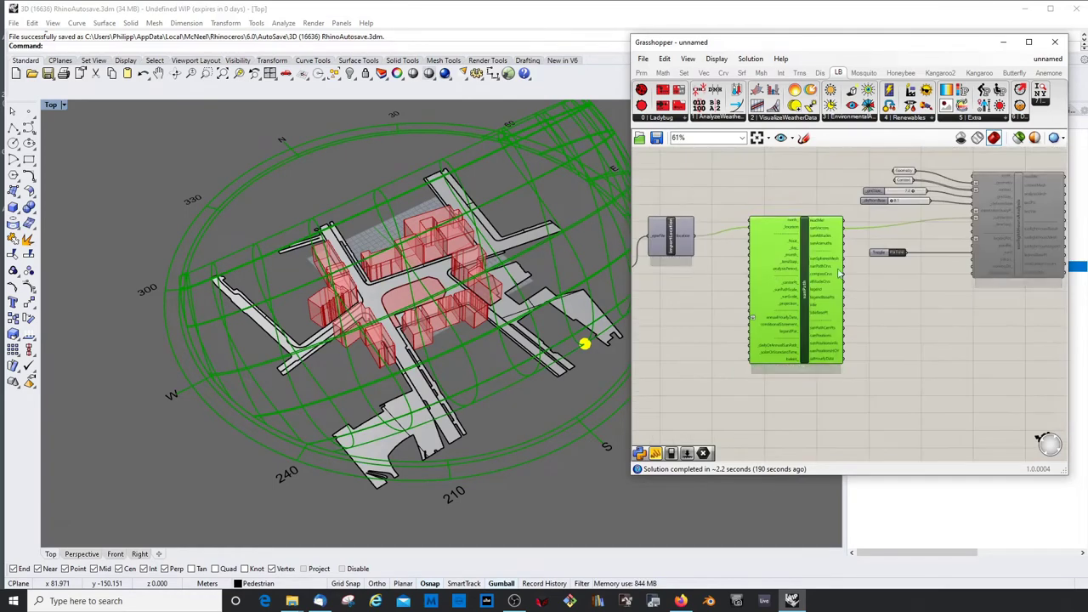
left_click(881, 266)
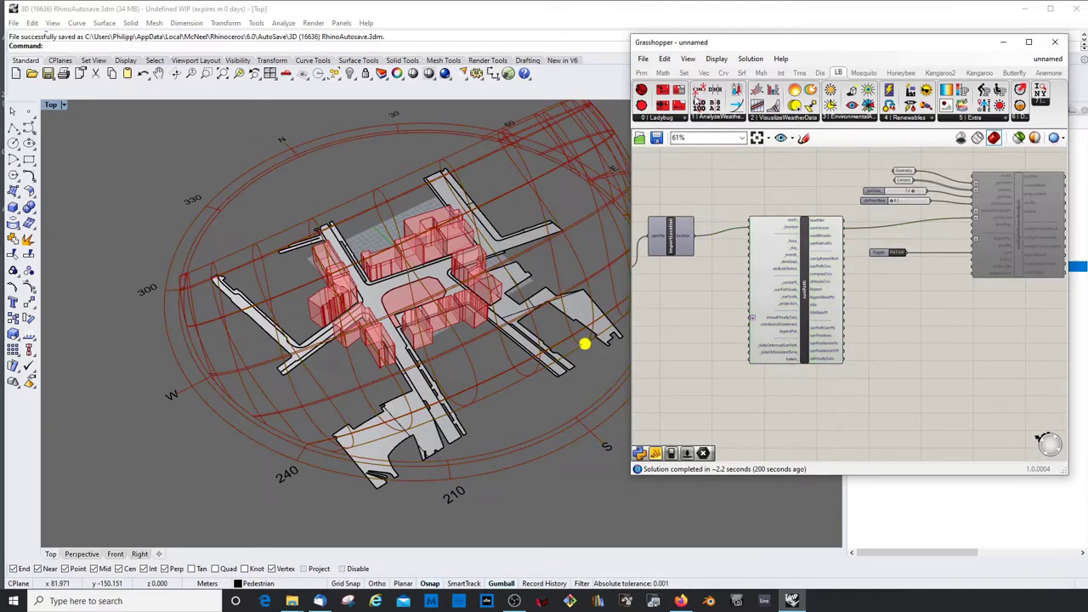
left_click(699, 93)
left_click(688, 297)
left_click_drag(803, 307, 828, 308)
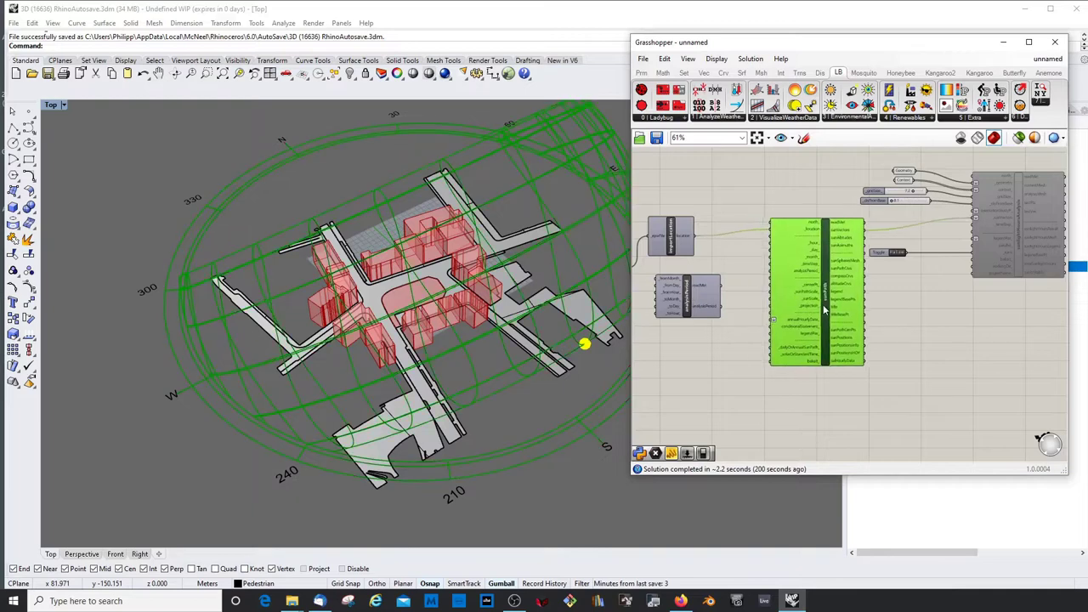
Delete the Analysis Period component below importLocation and place a new Ladybug Analysis Period there.
left_click(743, 326)
scroll(694, 287, "up", 4)
scroll(724, 301, "down", 2)
left_click(727, 309)
key("Delete")
double_click(727, 309)
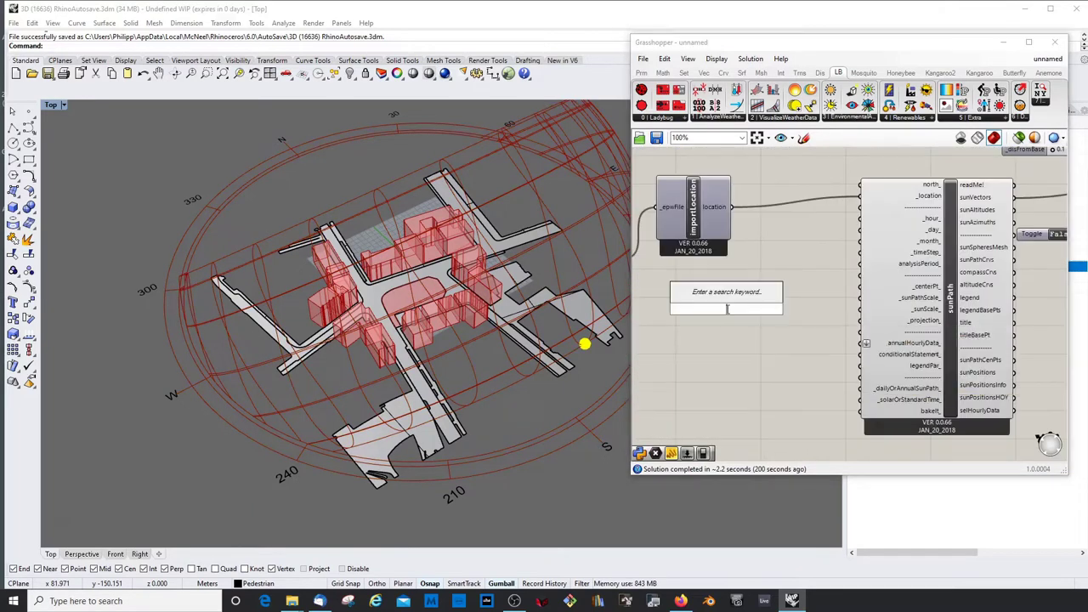
type("peri")
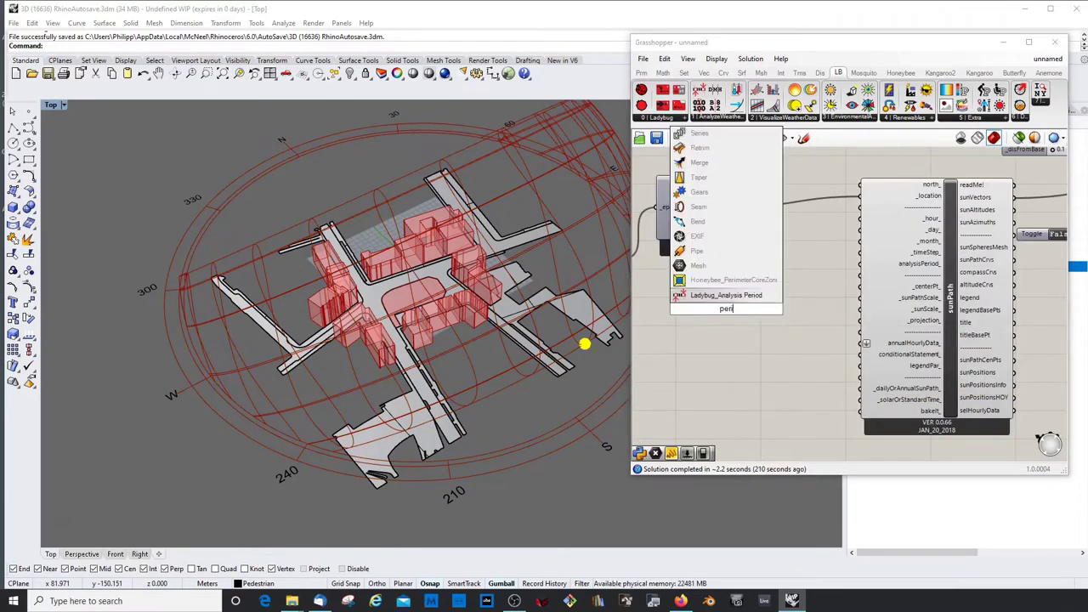
left_click(726, 295)
scroll(814, 305, "down", 4)
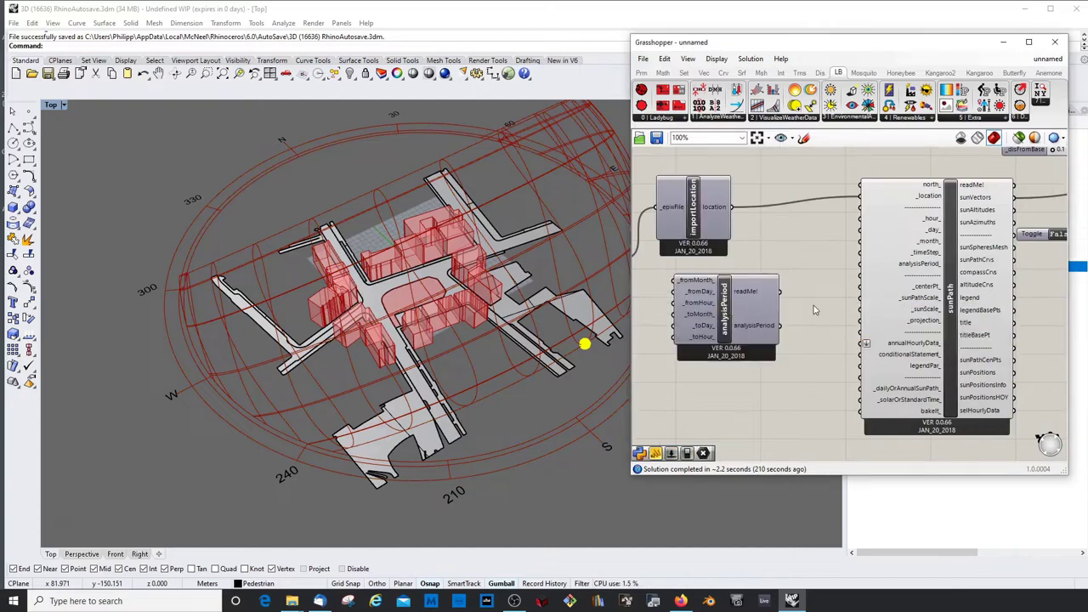
scroll(759, 278, "up", 5)
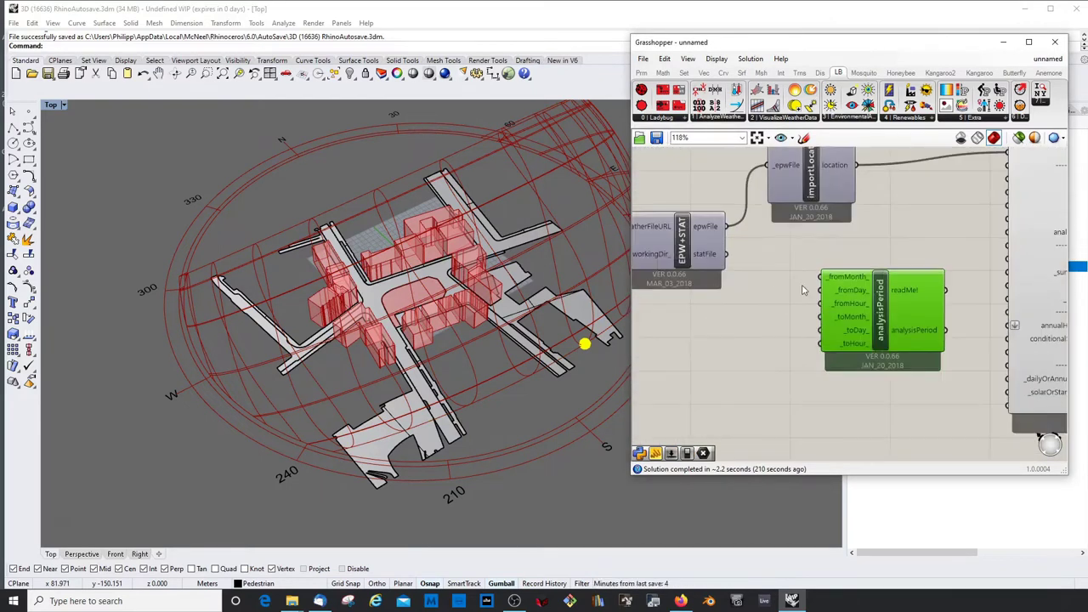
Add a number slider beside analysisPeriod, adjust its settings and connect it to the _fromMonth_ input.
scroll(786, 299, "down", 1)
double_click(742, 323)
type("slider")
left_click(728, 295)
double_click(686, 322)
left_click(759, 432)
left_click_drag(769, 321, 814, 278)
Duplicate the _fromMonth_ slider and connect the copy to the _toMonth_ input of analysisPeriod.
key("ctrl+c")
key("ctrl+v")
scroll(765, 323, "down", 1)
left_click_drag(768, 344, 865, 311)
Create two more slider copies and connect them to the _fromDay_ and _toDay_ inputs of analysisPeriod.
scroll(382, 298, "up", 4)
right_click_drag(382, 323, 442, 297)
right_click_drag(952, 298, 680, 408)
scroll(765, 323, "down", 1)
scroll(724, 341, "up", 1)
key("ctrl+c")
key("ctrl+v")
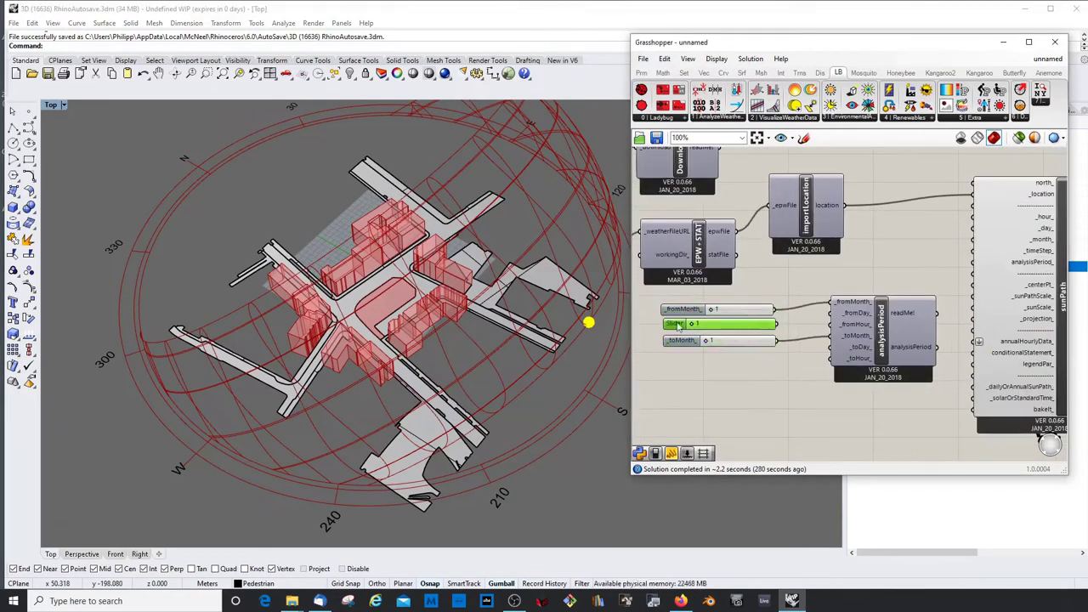
double_click(680, 324)
left_click_drag(776, 324, 831, 313)
key("ctrl+c")
key("ctrl+v")
left_click_drag(779, 364, 830, 347)
Set both the _fromMonth_ and _toMonth_ sliders to 6.
double_click(727, 309)
type("6")
key("Return")
double_click(728, 341)
type("6")
key("Return")
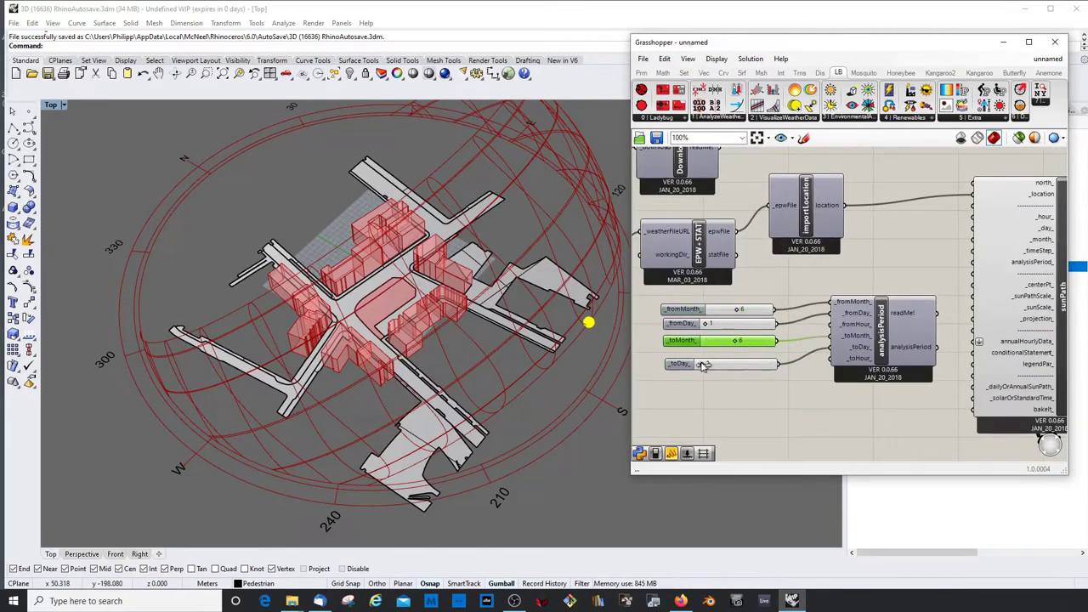
Connect the analysisPeriod output to SunPath's analysisPeriod_ input and check the resulting sun positions around the model.
left_click_drag(799, 297, 748, 330)
scroll(876, 345, "down", 1)
left_click(923, 333)
right_click_drag(924, 332, 714, 339)
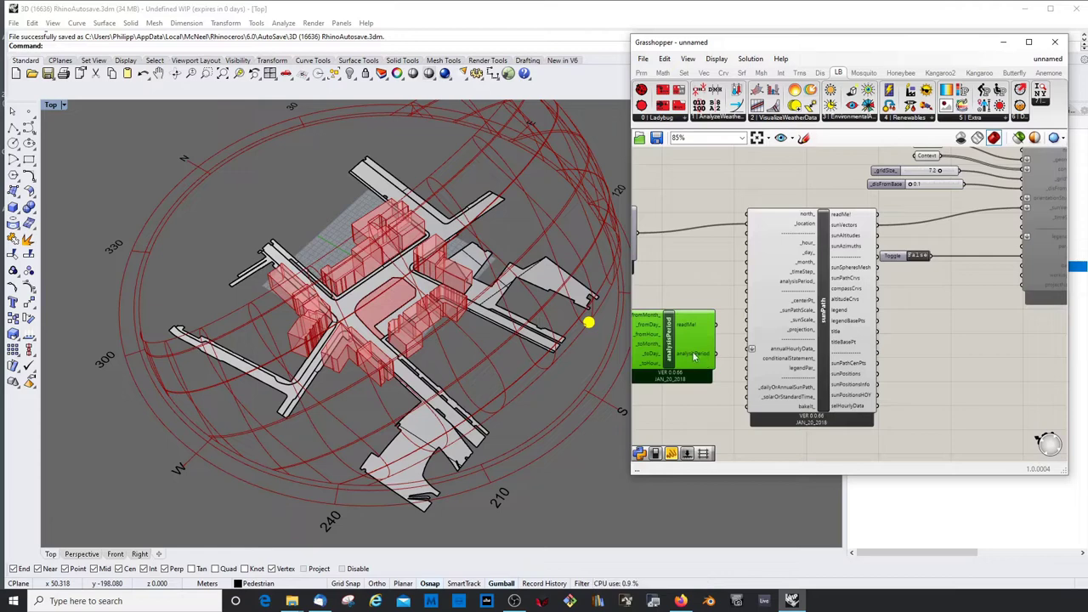
left_click_drag(741, 330, 746, 282)
right_click_drag(434, 315, 497, 218)
scroll(489, 313, "down", 5)
scroll(736, 342, "down", 3)
scroll(694, 351, "up", 3)
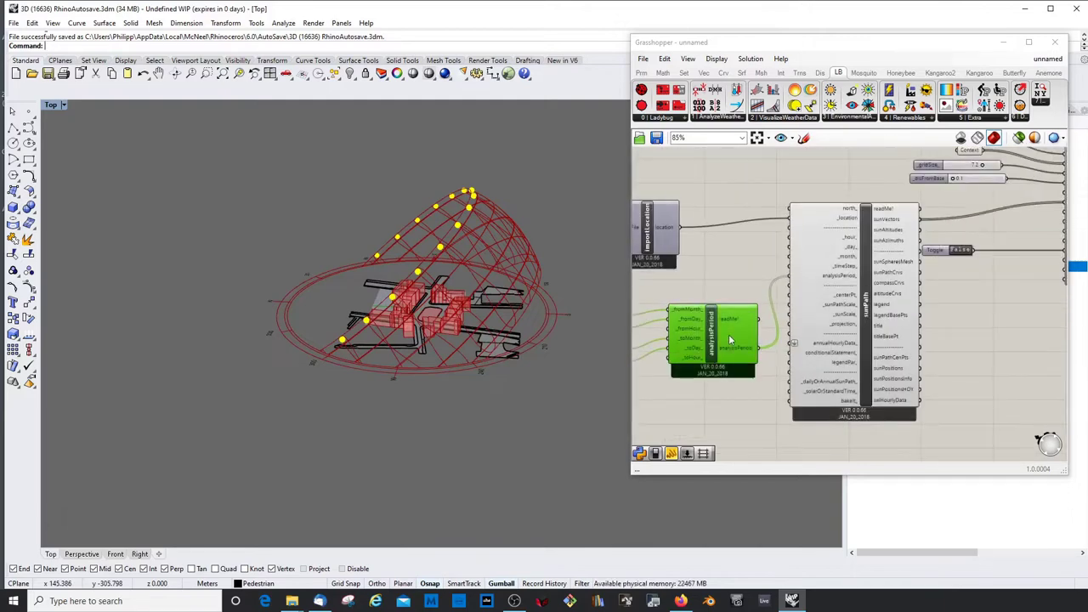
right_click_drag(714, 340, 729, 337)
left_click_drag(729, 337, 725, 336)
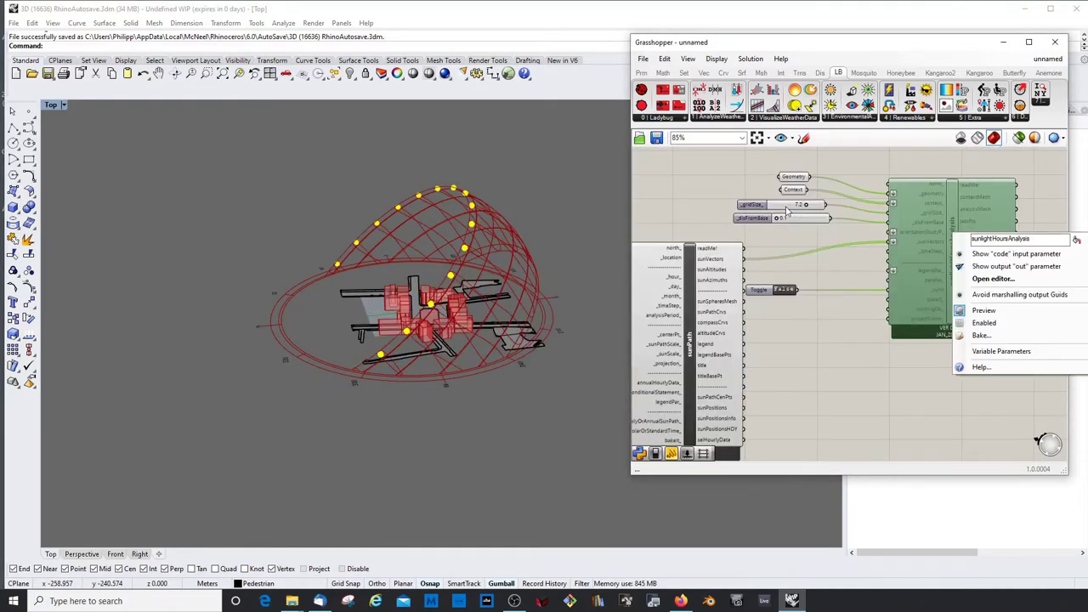
Set the _gridSize_ slider of the sunlight hours analysis to 10.
left_click(785, 208)
scroll(789, 207, "up", 4)
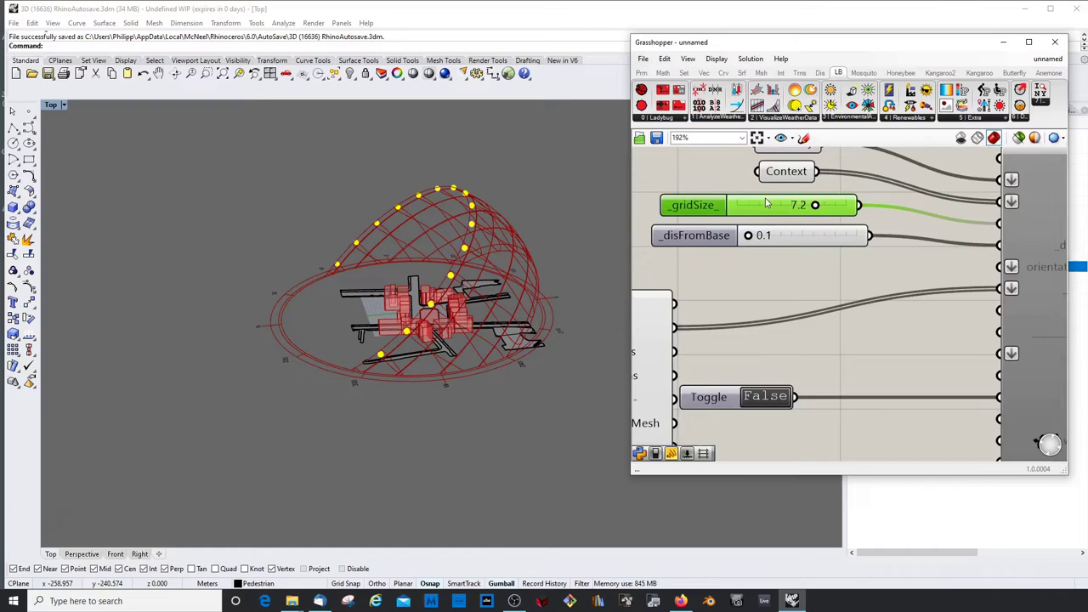
double_click(767, 201)
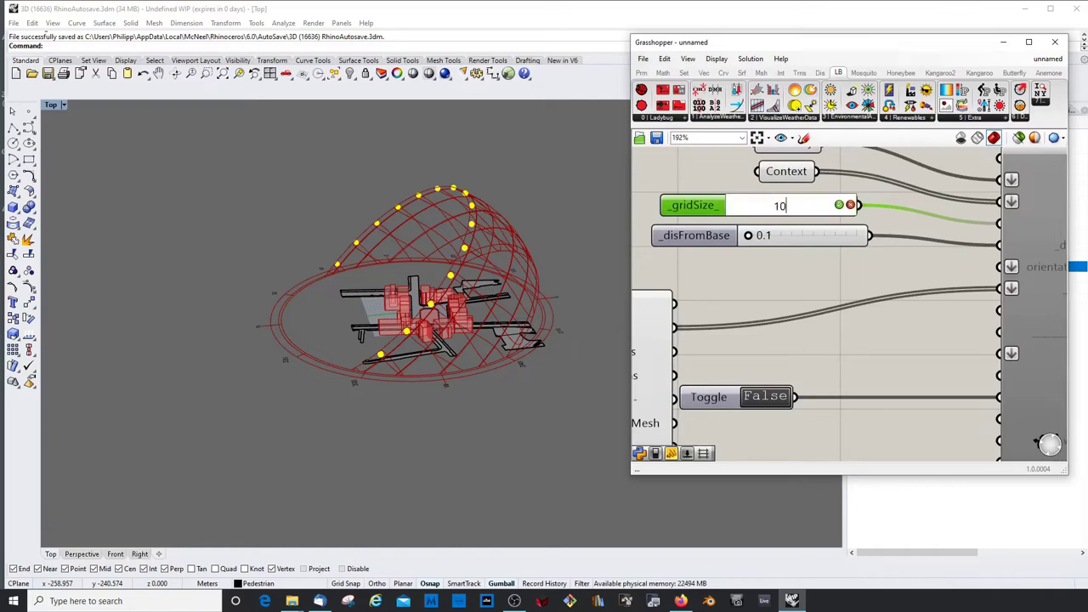
type("10")
key("Return")
left_click(797, 318)
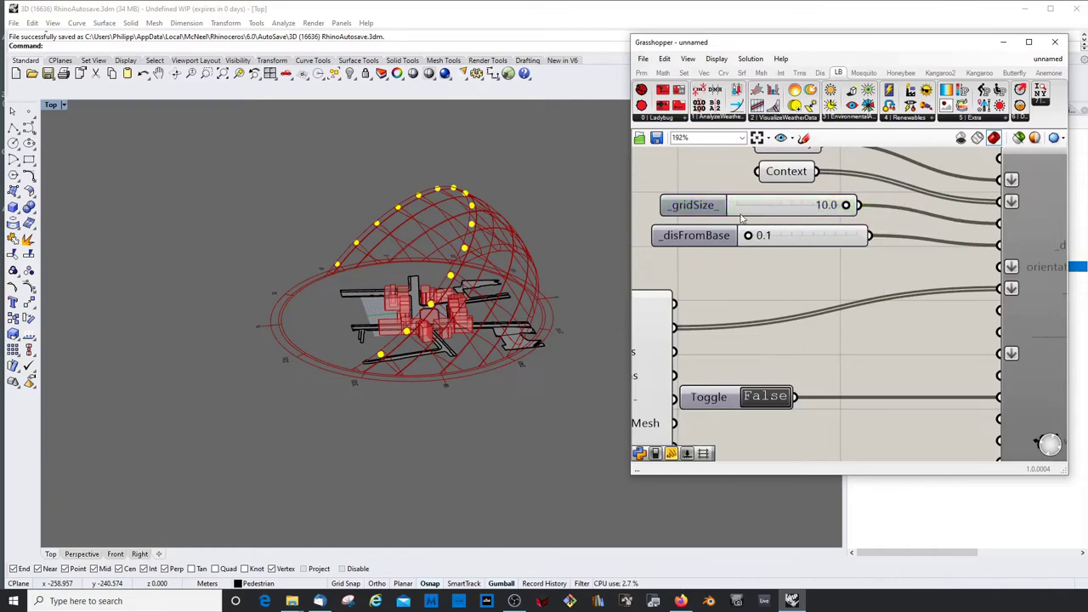
scroll(714, 212, "down", 3)
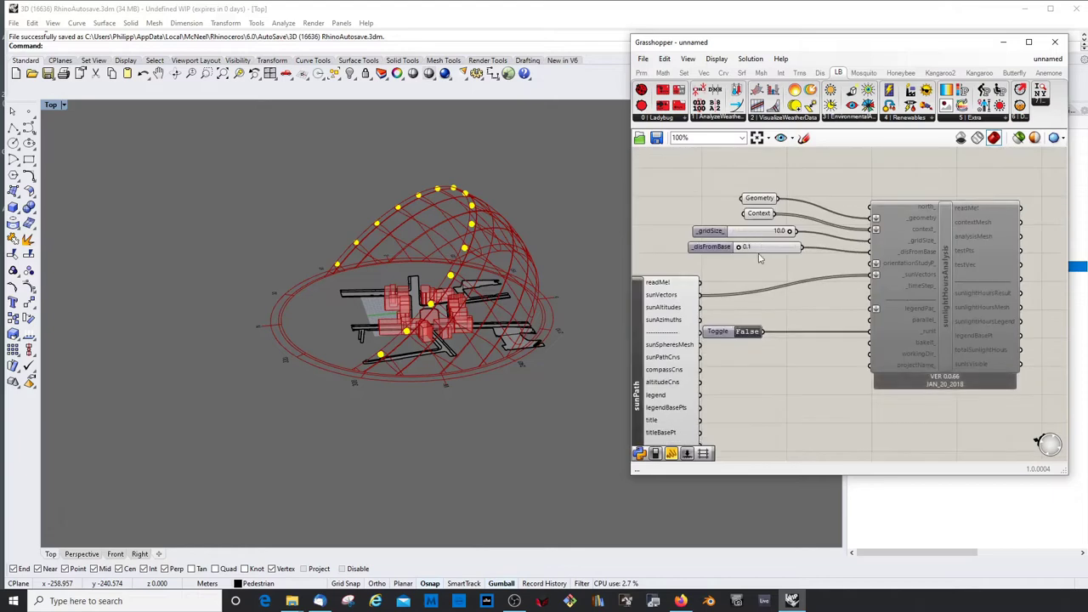
Enable the sunlightHoursAnalysis component again.
scroll(780, 354, "up", 1)
left_click(739, 326)
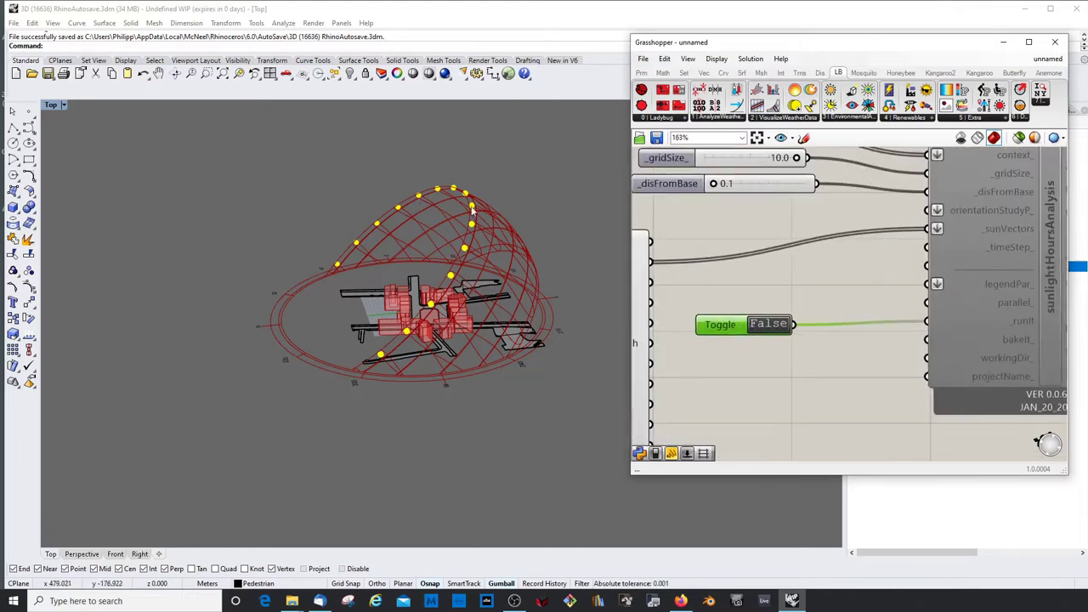
left_click(818, 389)
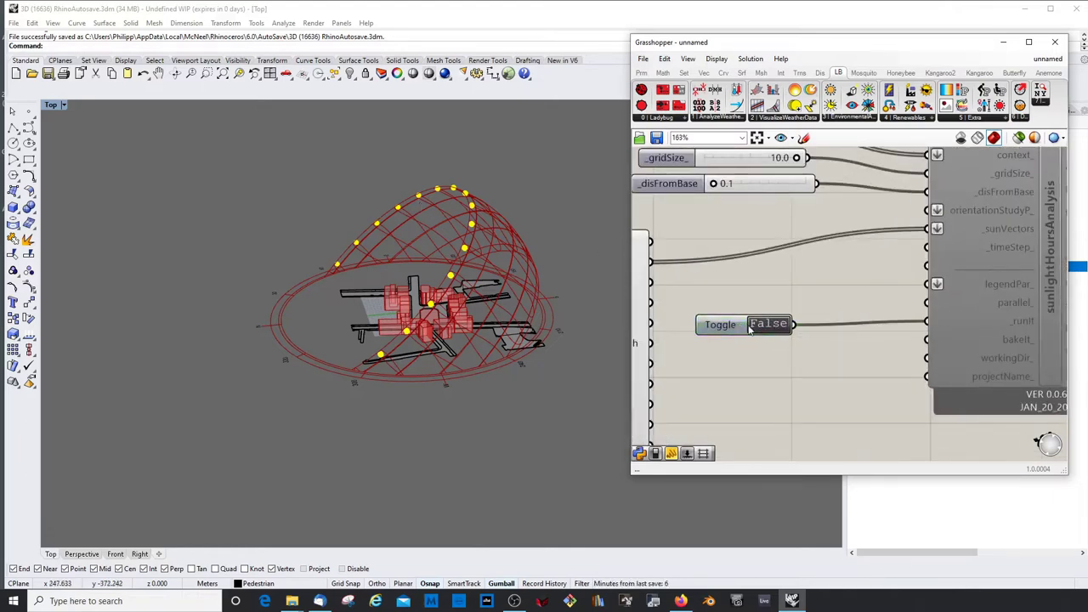
scroll(889, 293, "down", 1)
left_click(947, 260)
right_click(947, 260)
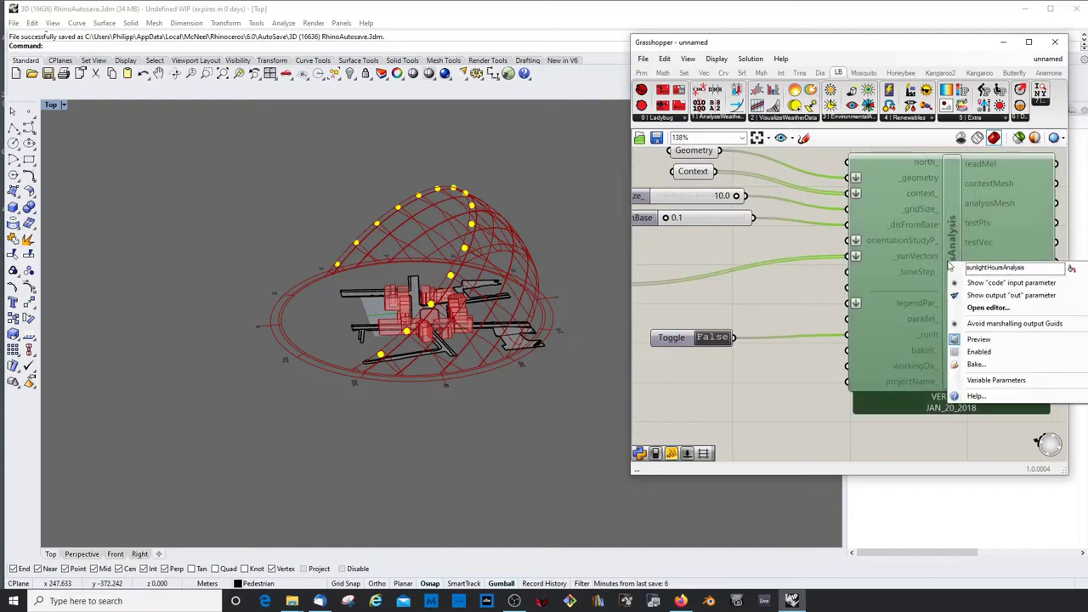
left_click(987, 352)
left_click(793, 280)
scroll(793, 281, "down", 2)
scroll(936, 311, "up", 2)
left_click(935, 311)
scroll(944, 294, "down", 2)
scroll(753, 307, "up", 2)
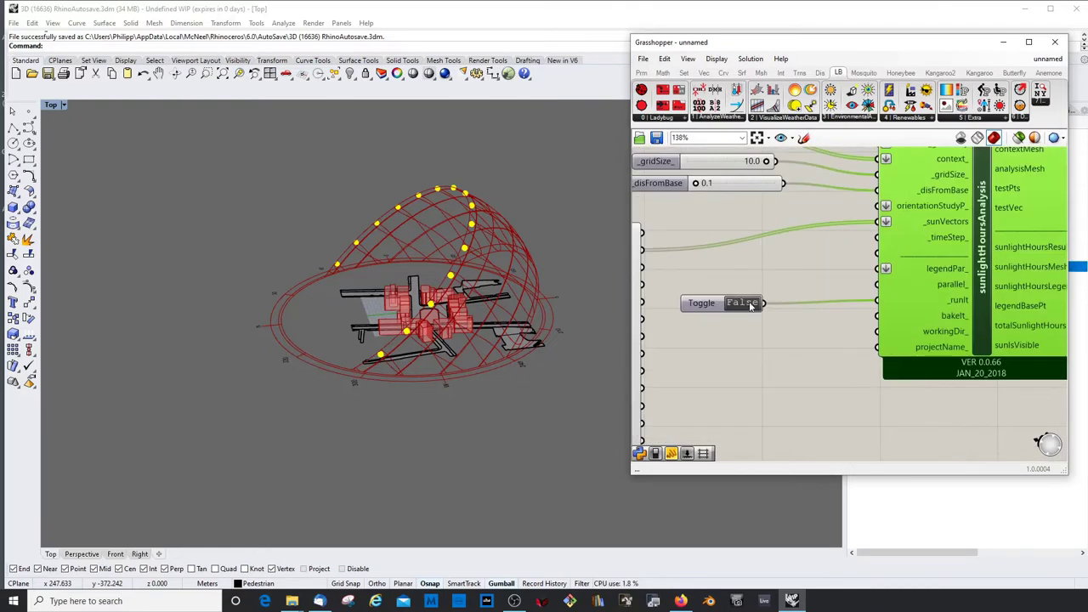
Move the run toggle closer to sunlightHoursAnalysis, set it to True and inspect the coloured analysis mesh on the plaza.
left_click_drag(714, 306, 770, 303)
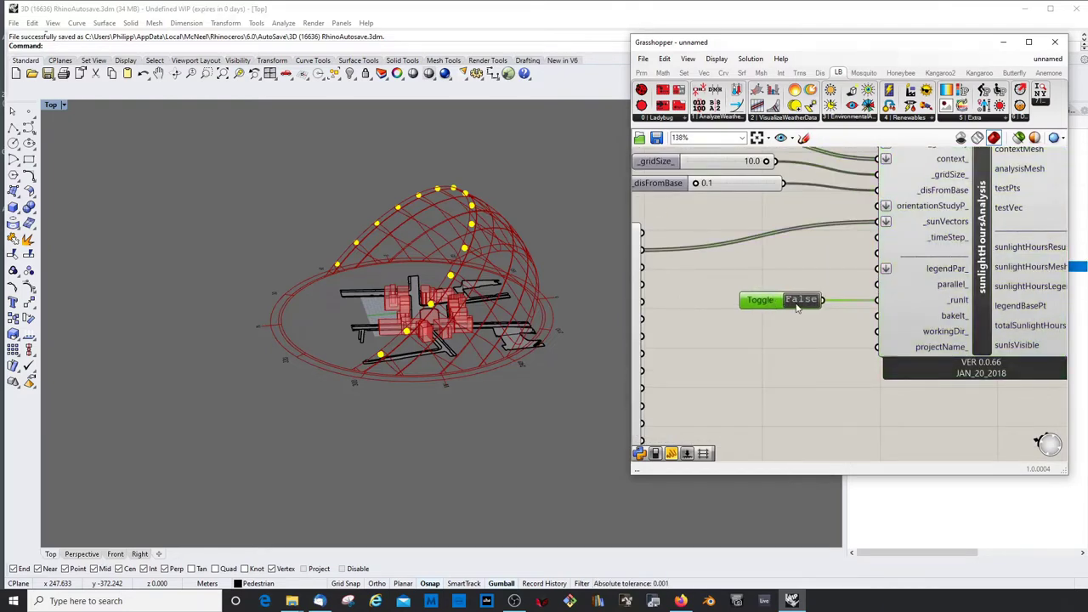
double_click(798, 307)
right_click_drag(514, 335, 483, 408, "ctrl+shift")
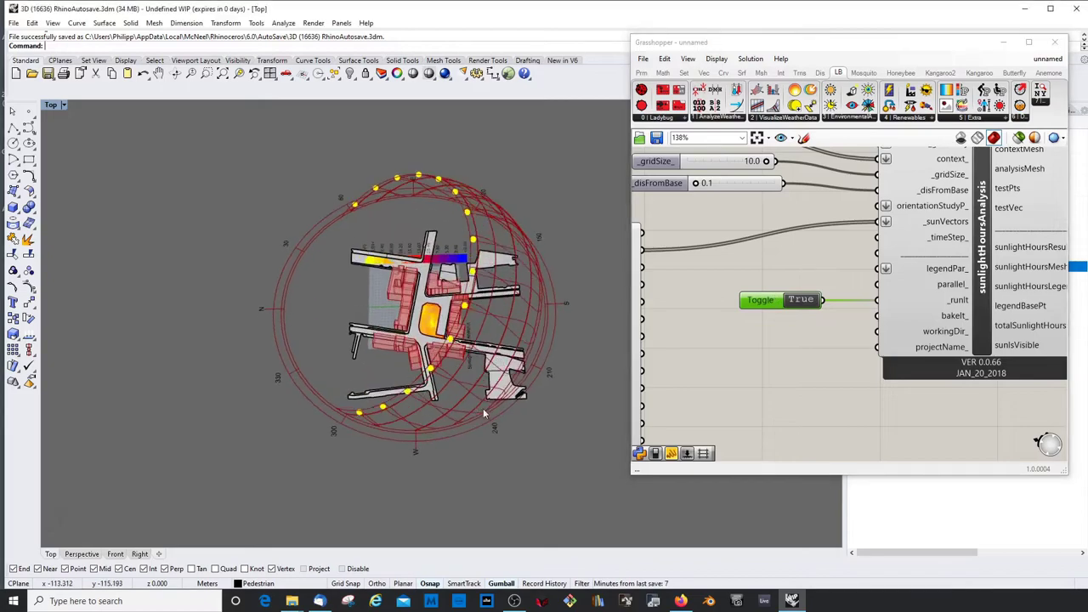
scroll(431, 327, "up", 8)
left_click(782, 382)
scroll(782, 382, "down", 1)
right_click_drag(786, 378, 721, 398)
scroll(459, 297, "down", 6)
right_click_drag(523, 285, 410, 309, "ctrl+shift")
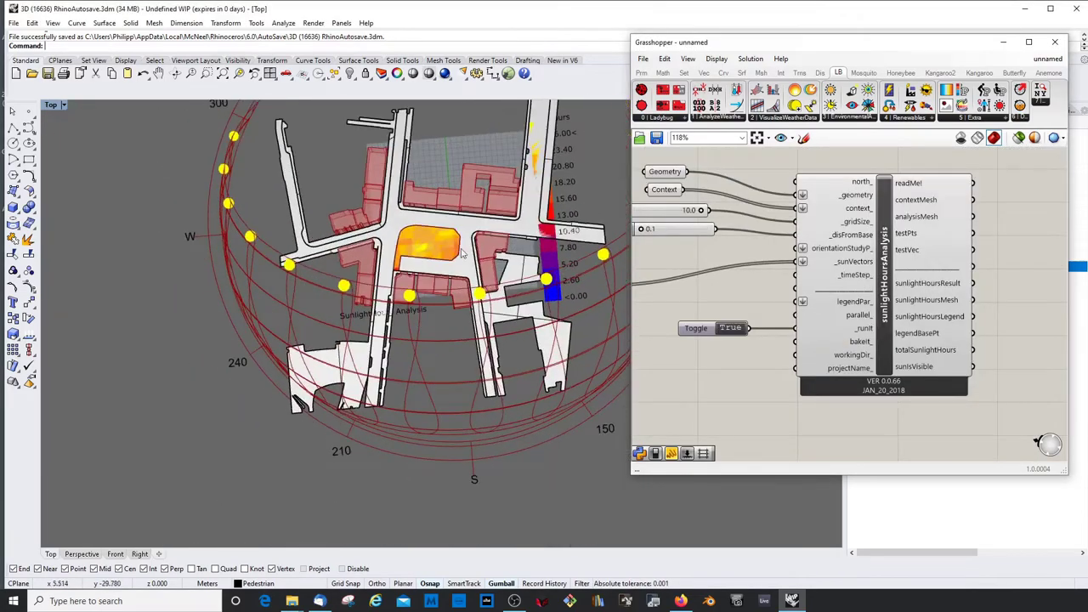
scroll(403, 246, "down", 6)
scroll(459, 213, "up", 5)
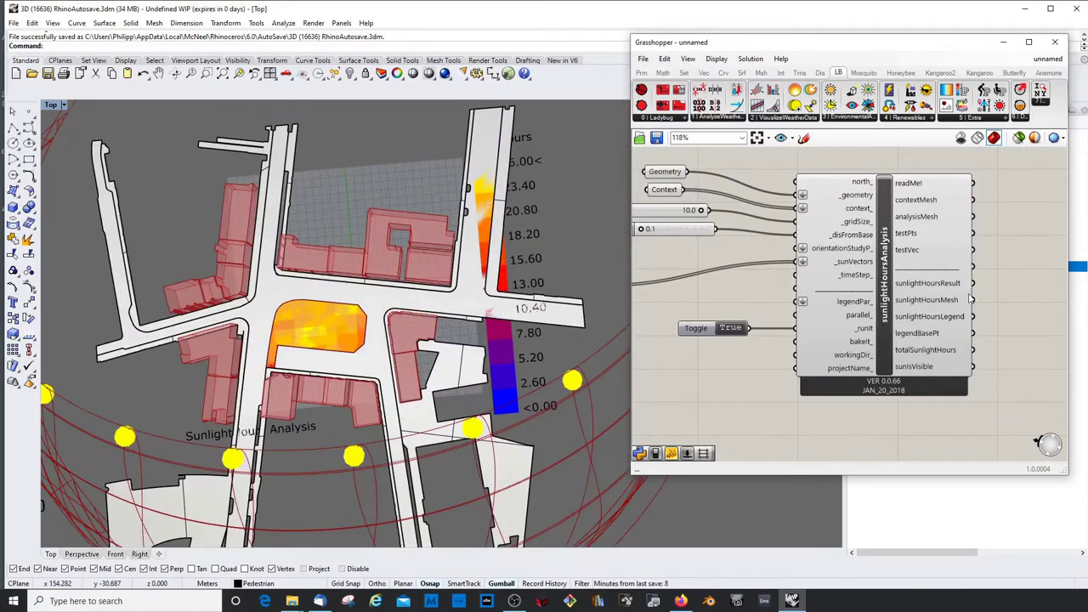
Duplicate the run toggle below the original, set to False, and connect the copy to the bakeIt_ input.
left_click(910, 273)
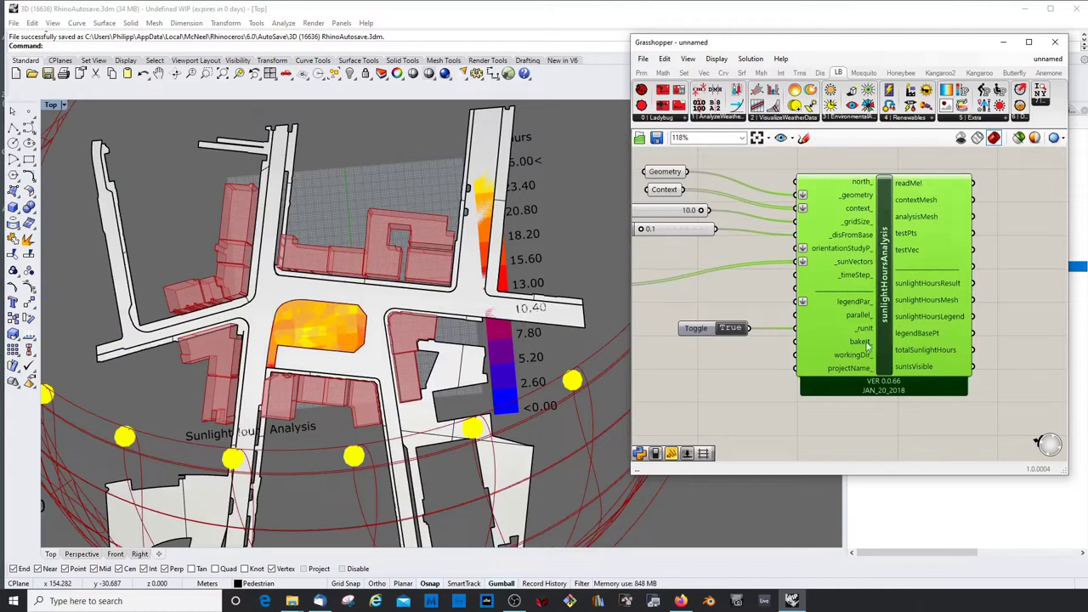
left_click(717, 336)
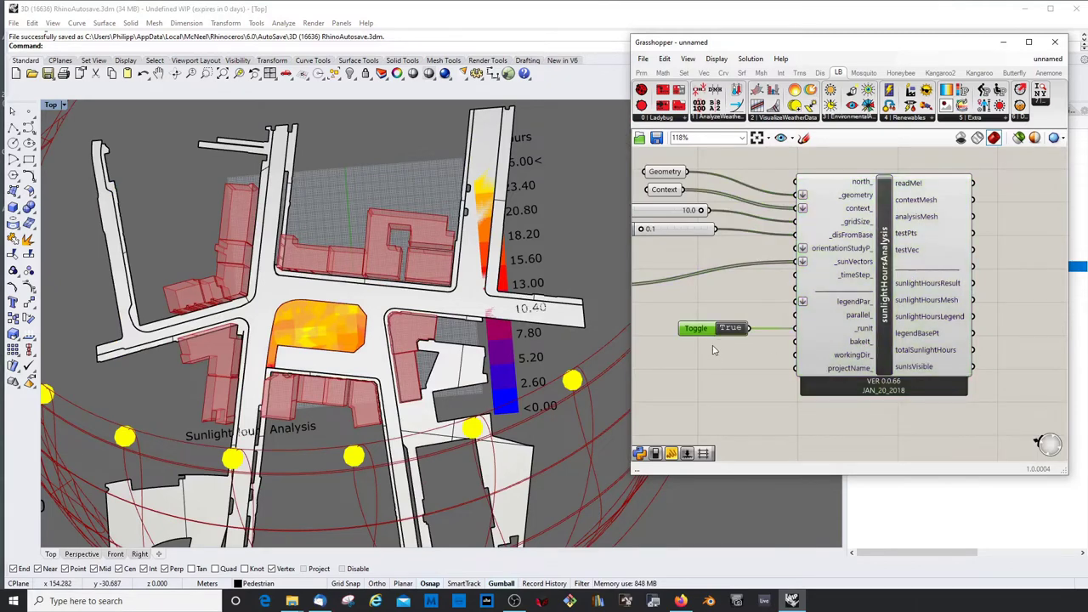
left_click_drag(706, 340, 702, 361)
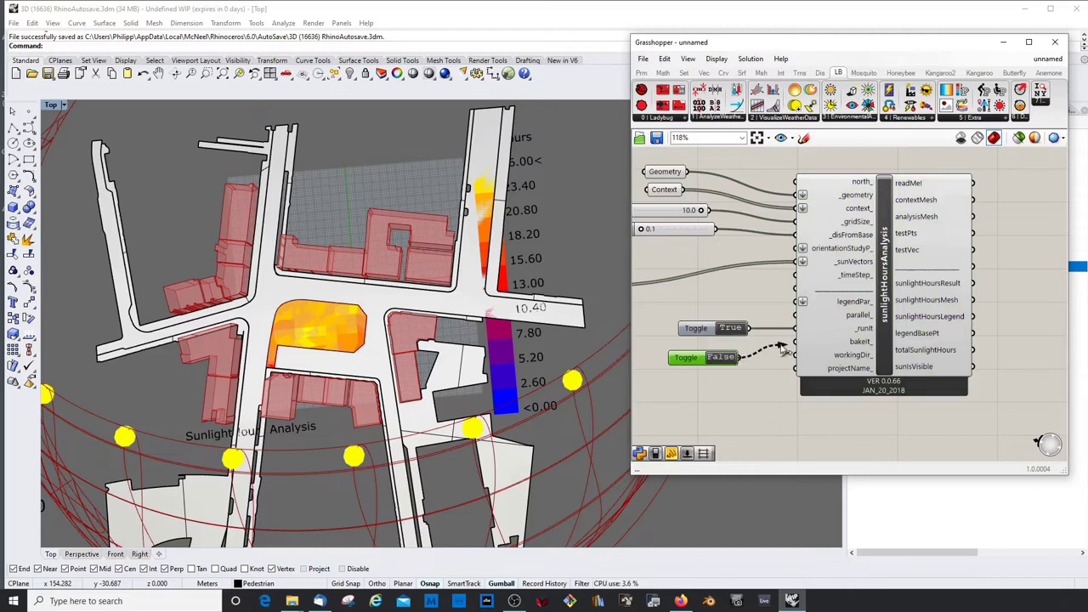
left_click_drag(689, 366, 700, 361)
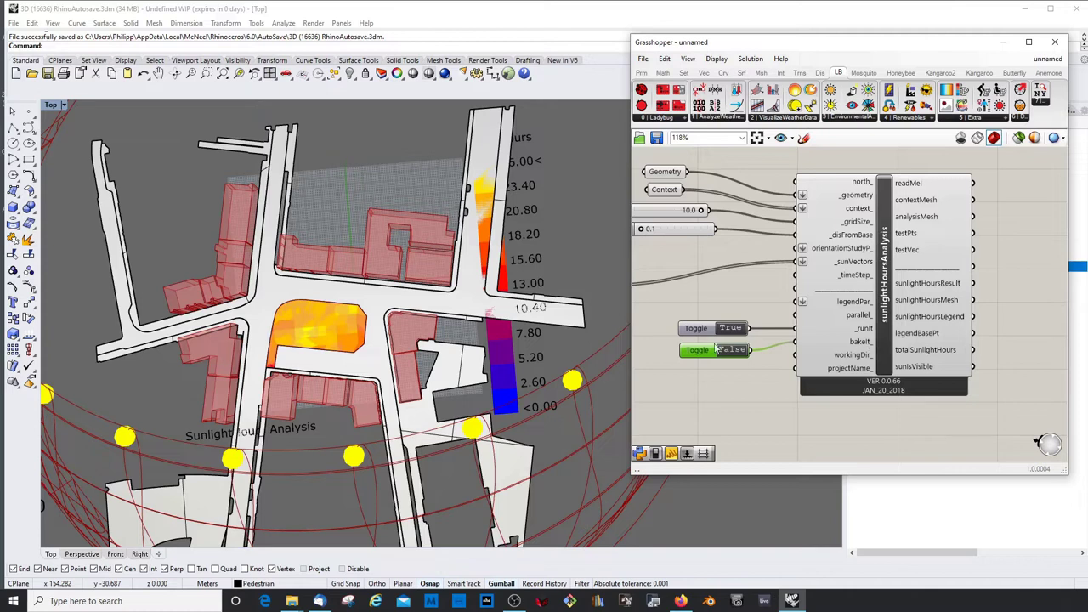
Bake the analysis by switching the bakeIt_ toggle to True and back to False, and set the run toggle to False.
double_click(736, 352)
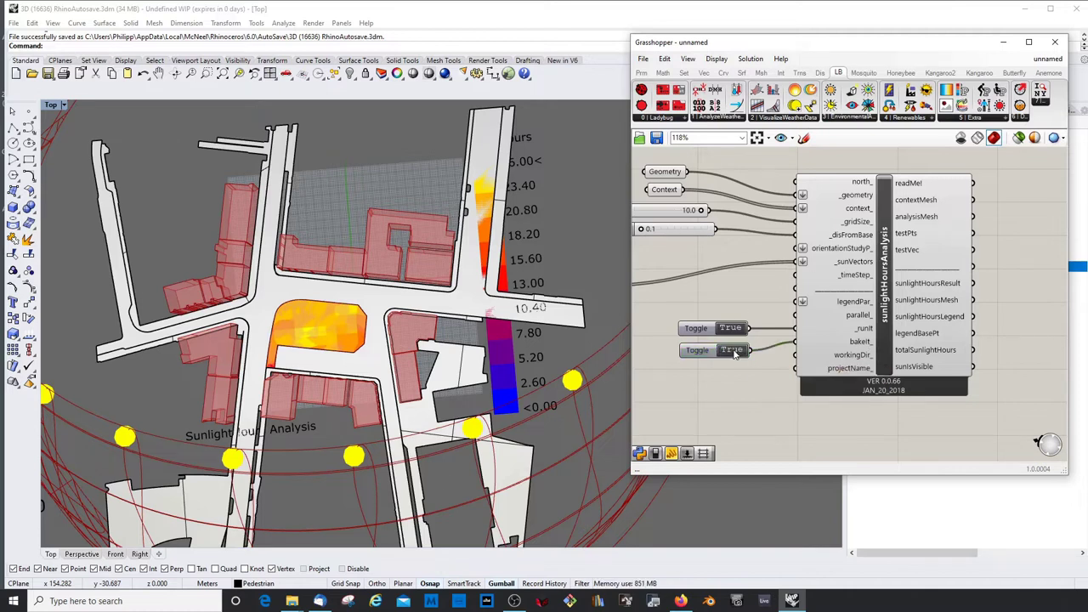
double_click(736, 352)
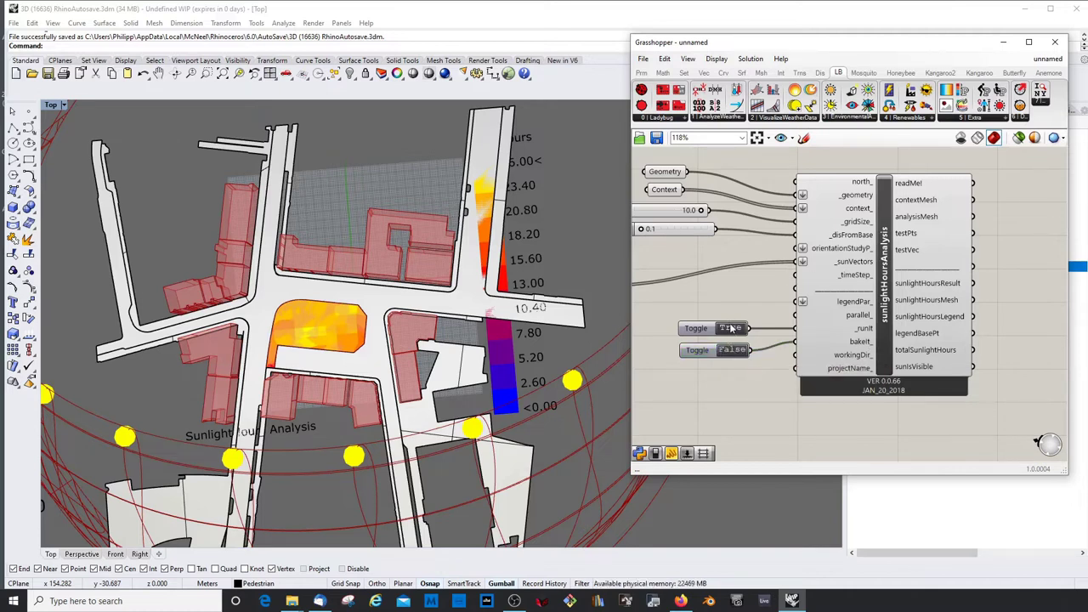
double_click(731, 330)
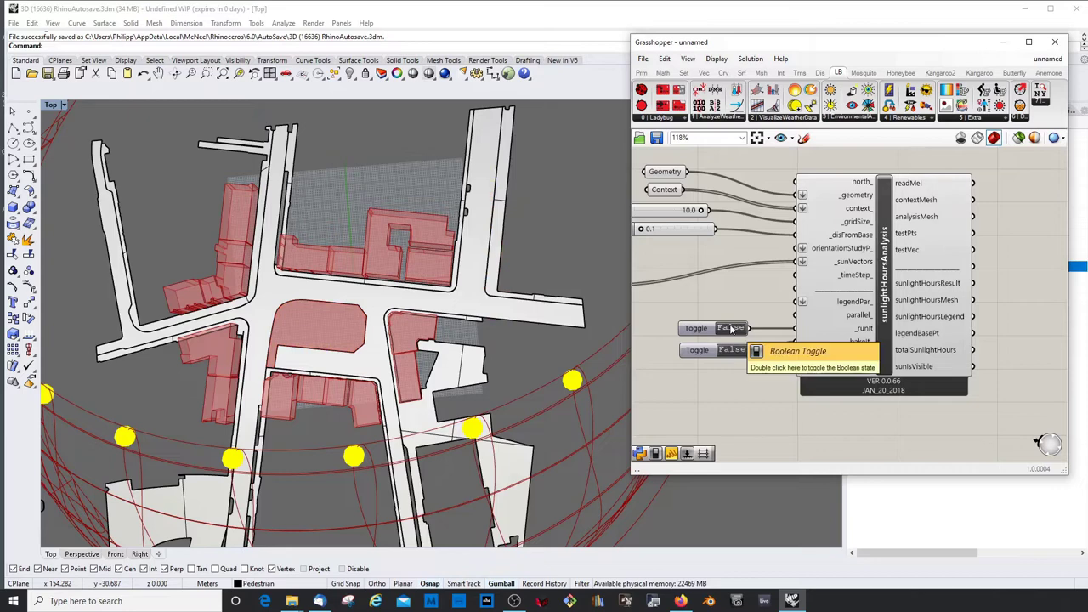
Minimize Grasshopper and turn on the Option_0 layer under LADYBUG > SUNLIGHTHOURS_STUDIES to show the baked analysis.
left_click(1003, 42)
left_click(914, 379)
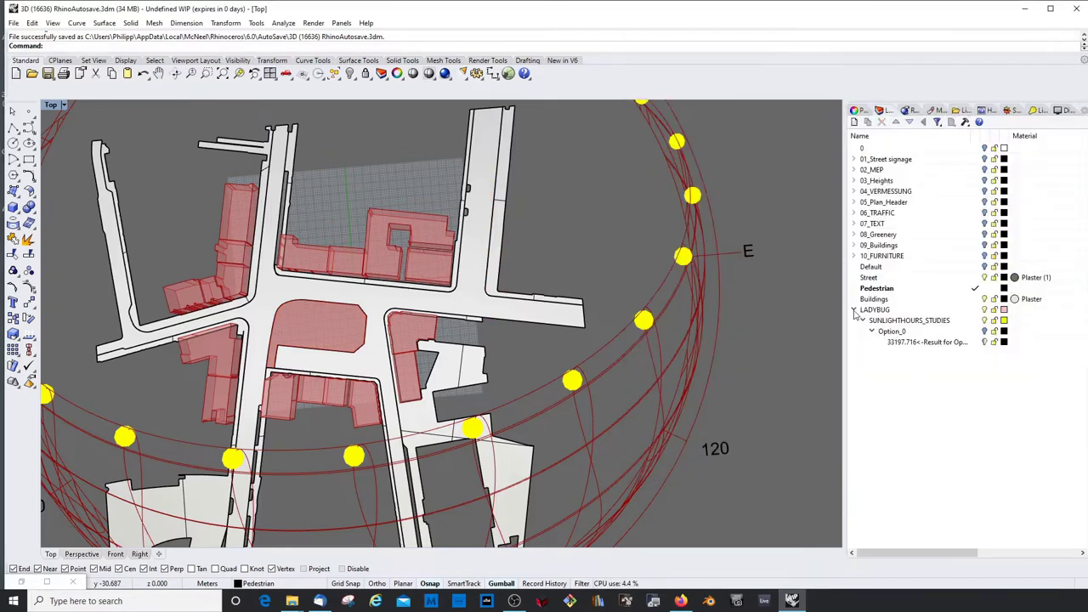
left_click(987, 332)
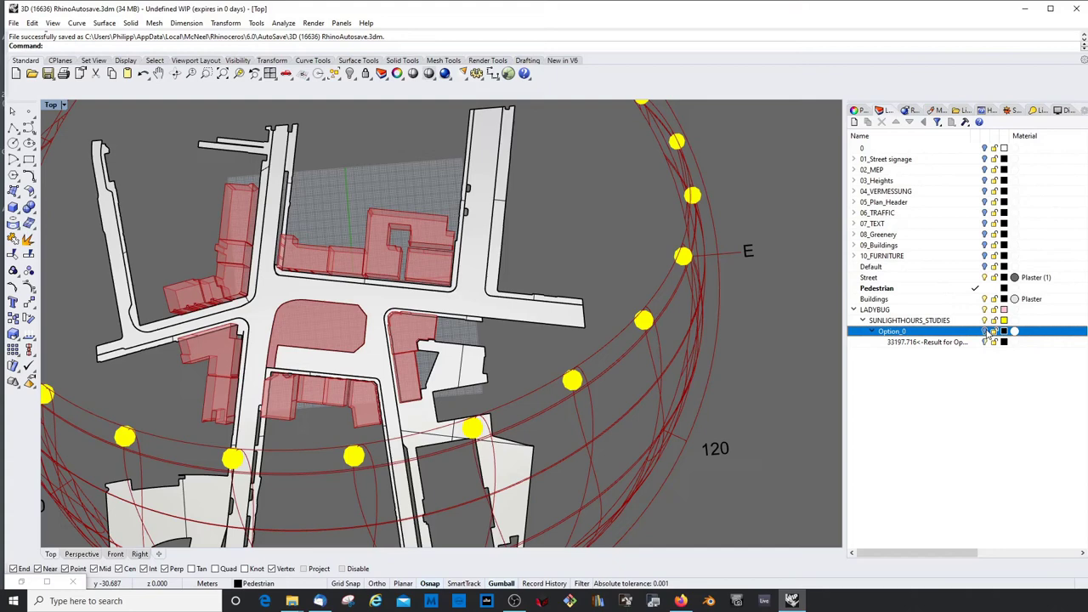
right_click_drag(216, 271, 261, 244)
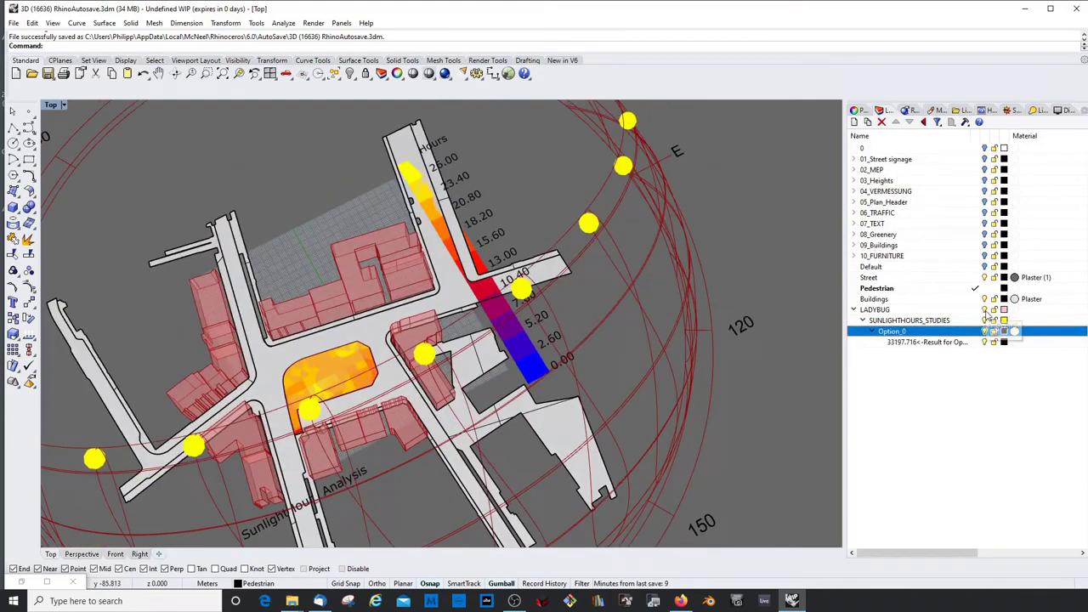
Hide the Buildings, Street and Pedestrian layers, making LADYBUG the current layer, and view the baked analysis from above.
left_click(986, 299)
left_click(985, 278)
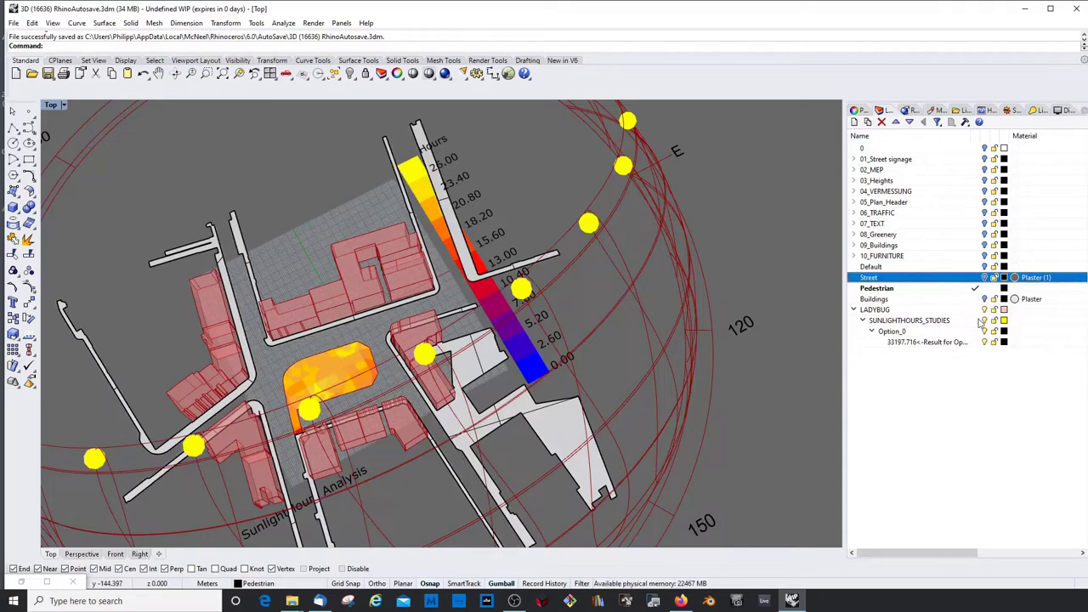
left_click(974, 309)
left_click(984, 288)
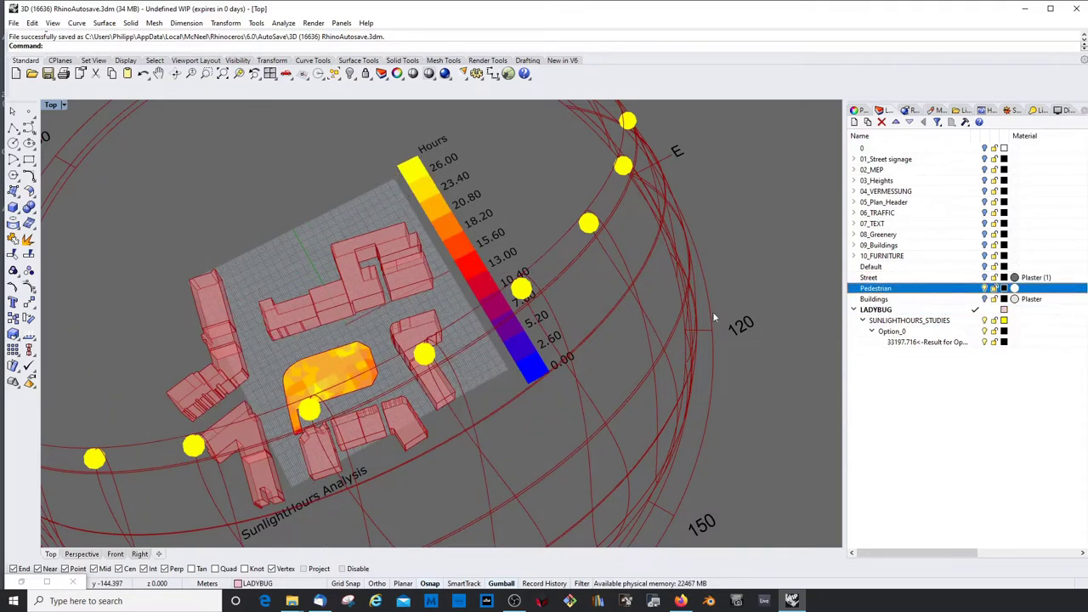
right_click_drag(714, 318, 443, 404)
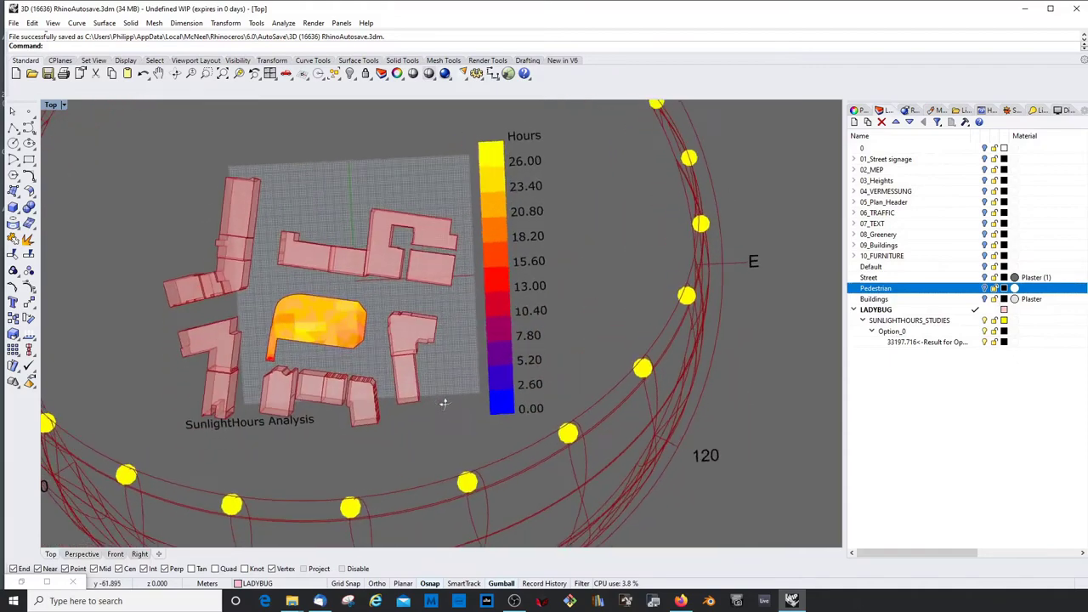
scroll(441, 401, "down", 5)
scroll(406, 386, "up", 7)
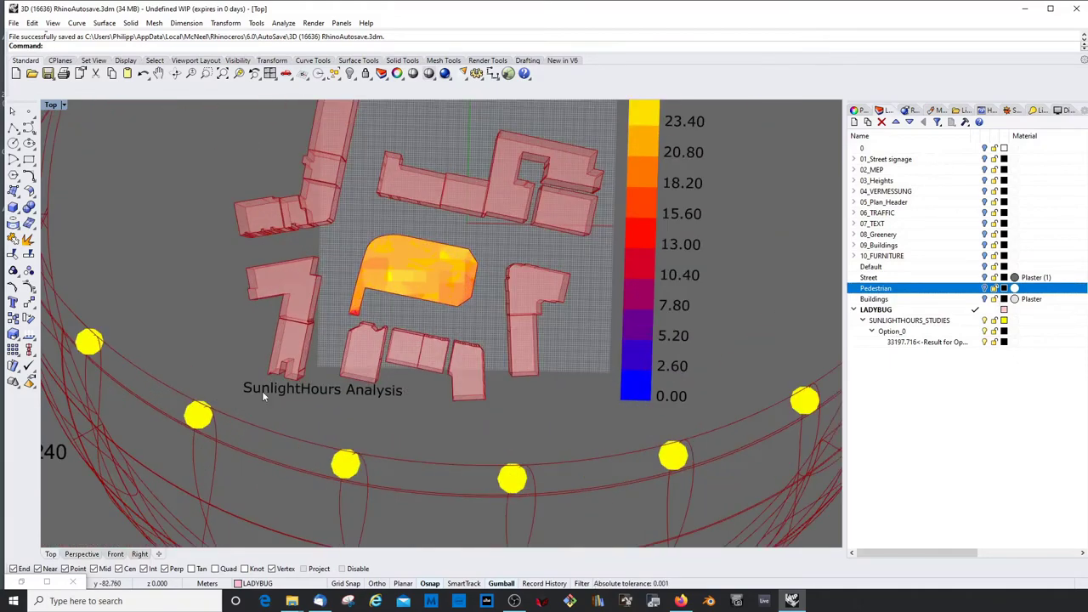
Examine the baked sunlight hours mesh, its legend and the surrounding sun path from above and at an angle.
scroll(375, 397, "down", 4)
scroll(481, 351, "up", 3)
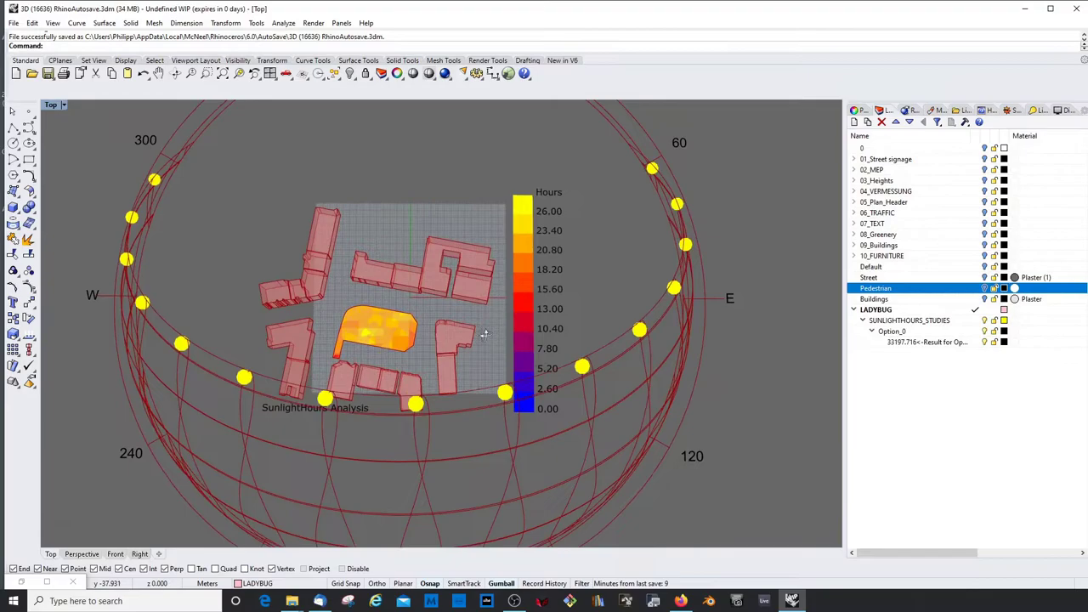
right_click_drag(485, 335, 502, 338)
scroll(476, 340, "down", 4)
right_click_drag(377, 345, 510, 281)
scroll(357, 289, "up", 4)
right_click_drag(357, 246, 539, 285)
scroll(368, 303, "down", 5)
scroll(502, 348, "up", 8)
scroll(544, 315, "up", 4)
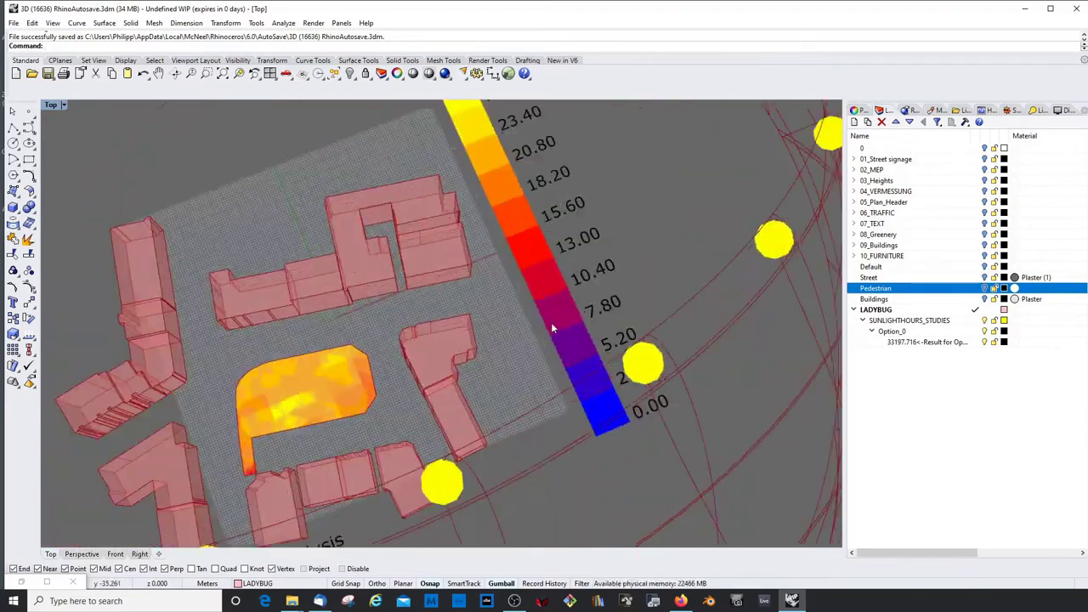
mouse_move(552, 328)
right_mouse_down()
mouse_move(600, 318)
mouse_move(546, 317)
mouse_move(565, 327)
right_mouse_up()
scroll(547, 318, "down", 5)
Show the Street and Pedestrian layers, make Buildings the current layer, and hide the LADYBUG layer.
left_click(975, 289)
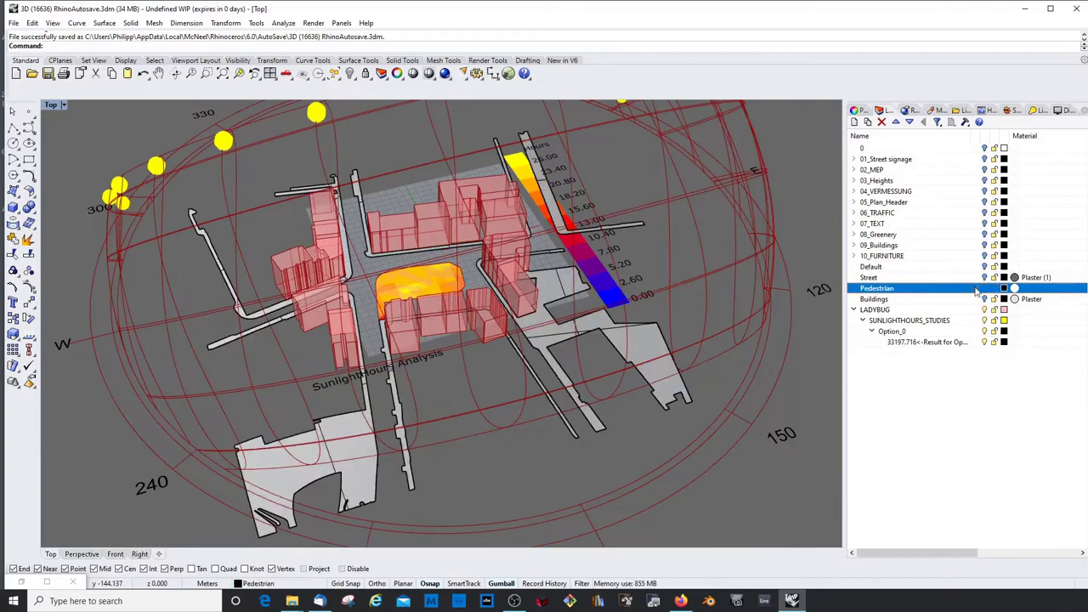
left_click(976, 300)
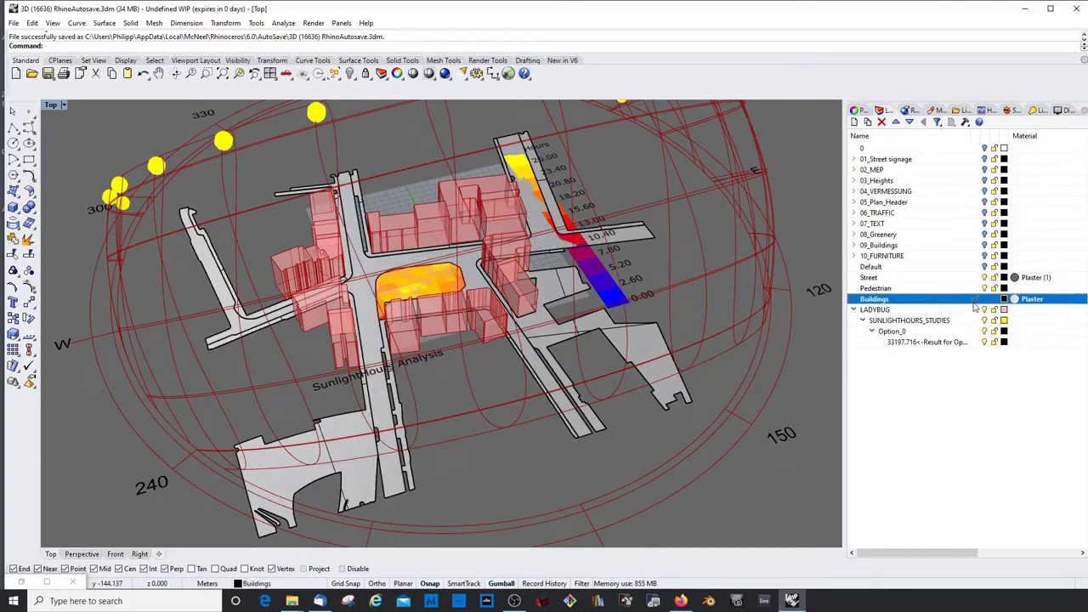
left_click(984, 311)
right_click_drag(543, 327, 595, 361)
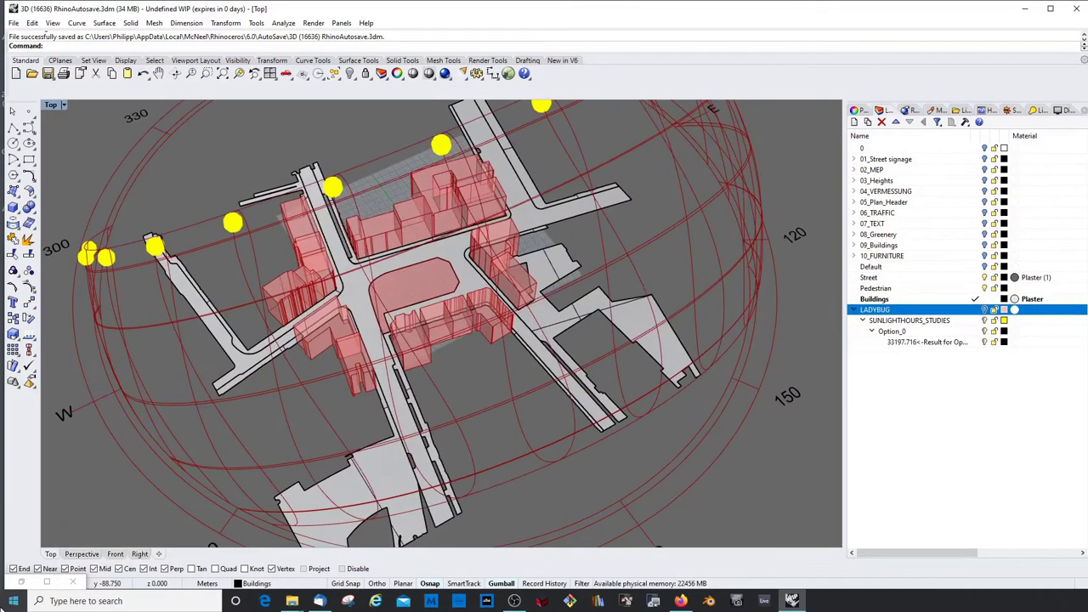
Restore the Grasshopper window and rerun the sunlight hours analysis by setting the _runIt_ toggle to True.
left_click(24, 583)
scroll(944, 290, "down", 3)
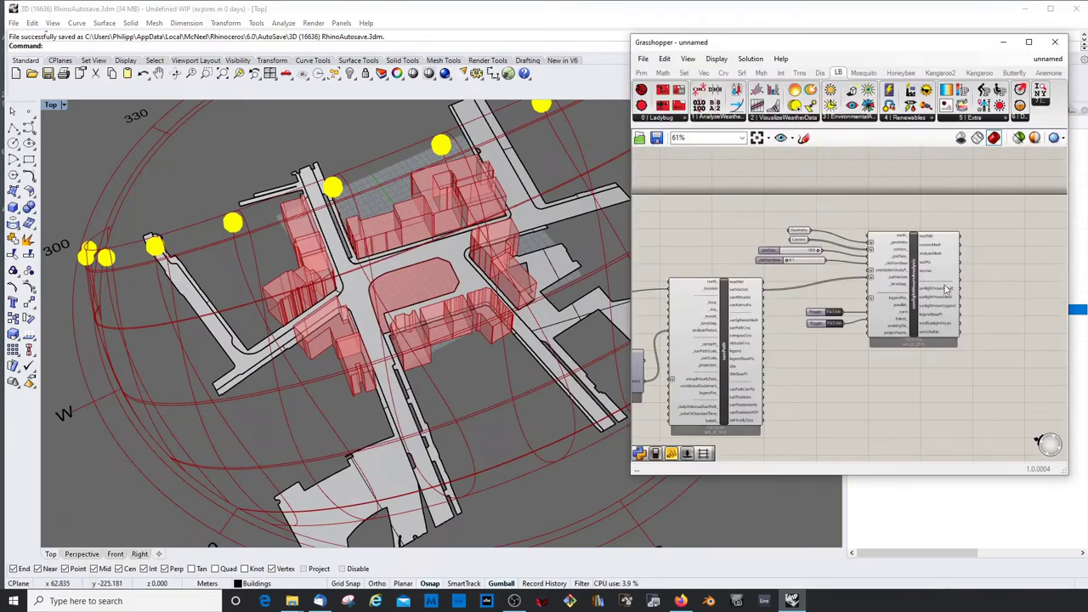
scroll(912, 289, "up", 2)
left_click(912, 278)
scroll(764, 283, "up", 3)
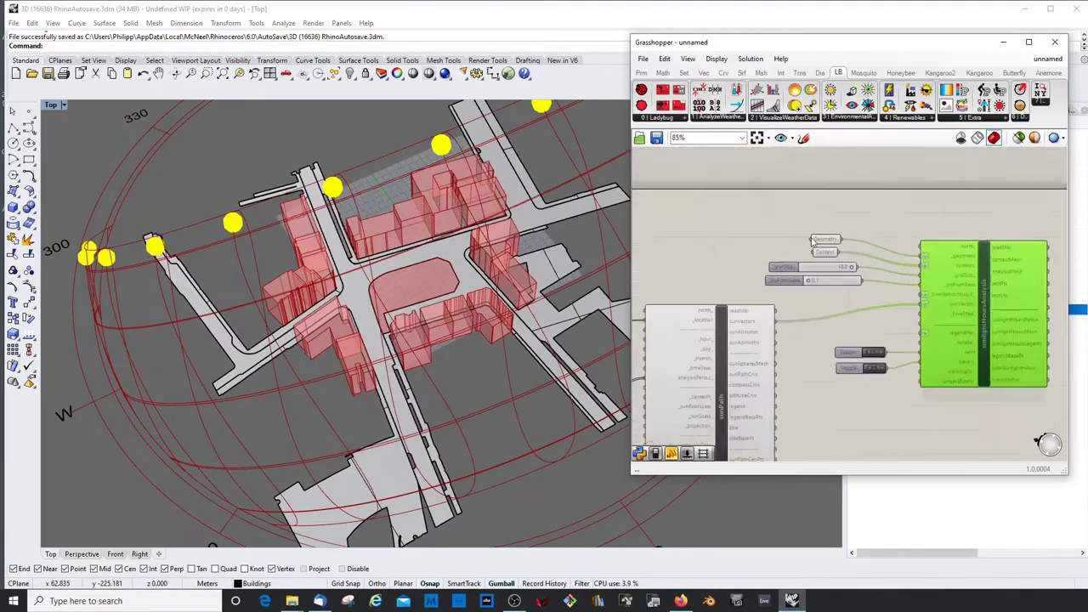
scroll(808, 315, "down", 2)
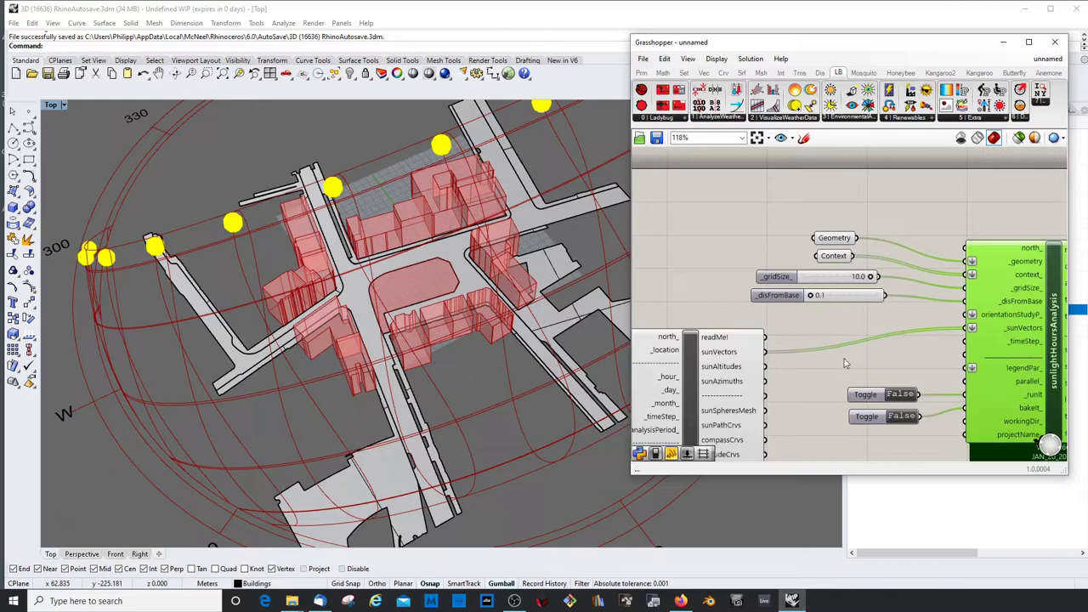
left_click(901, 395)
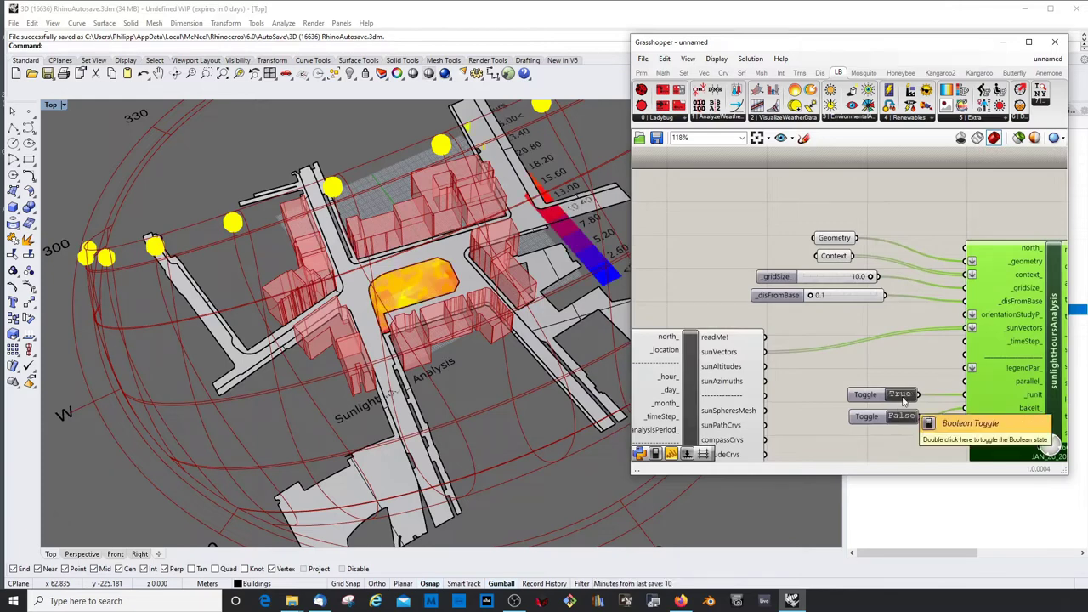
Set the _gridSize_ slider to 1.0 and inspect the refined analysis mesh on the plaza.
double_click(840, 278)
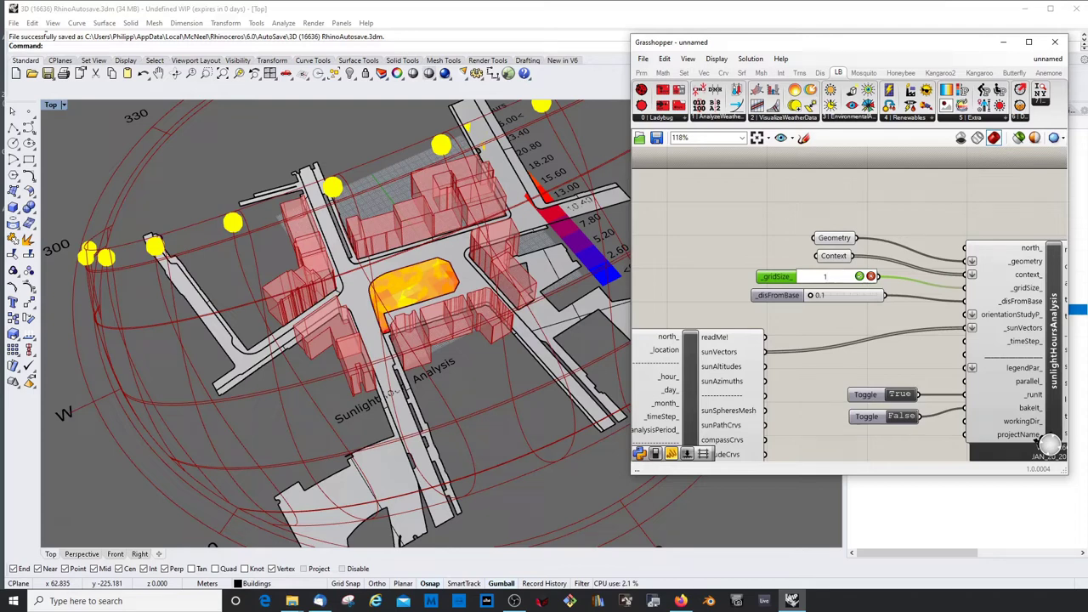
key("Return")
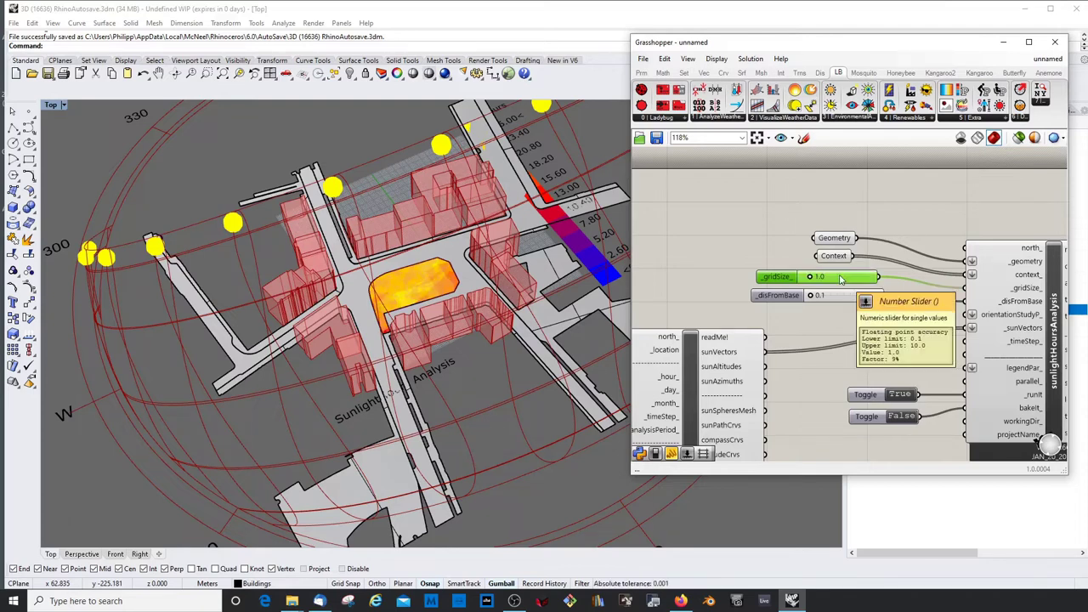
scroll(436, 299, "up", 8)
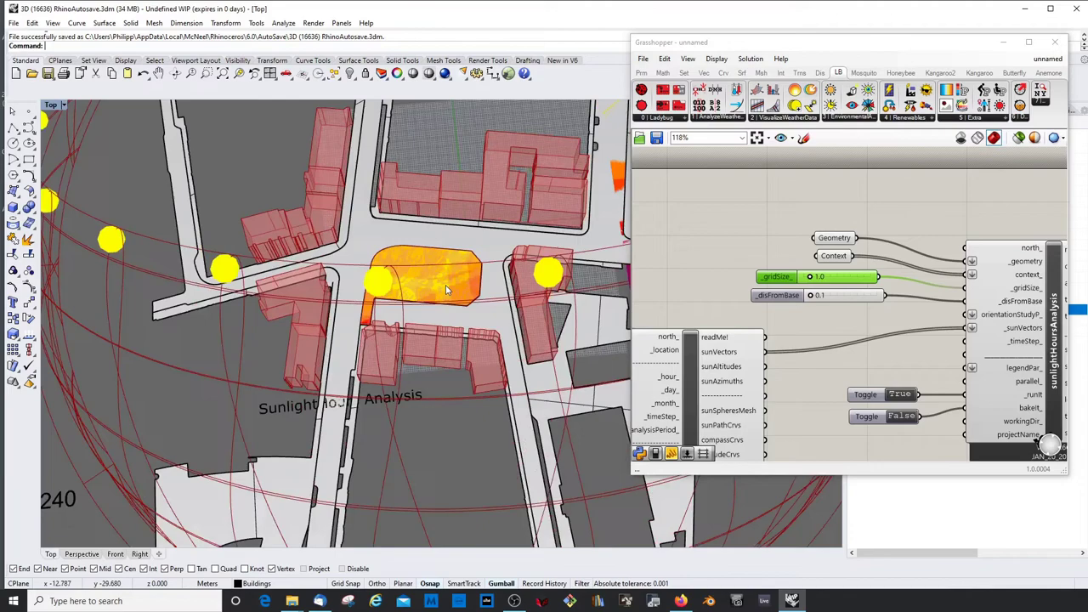
scroll(436, 299, "up", 2)
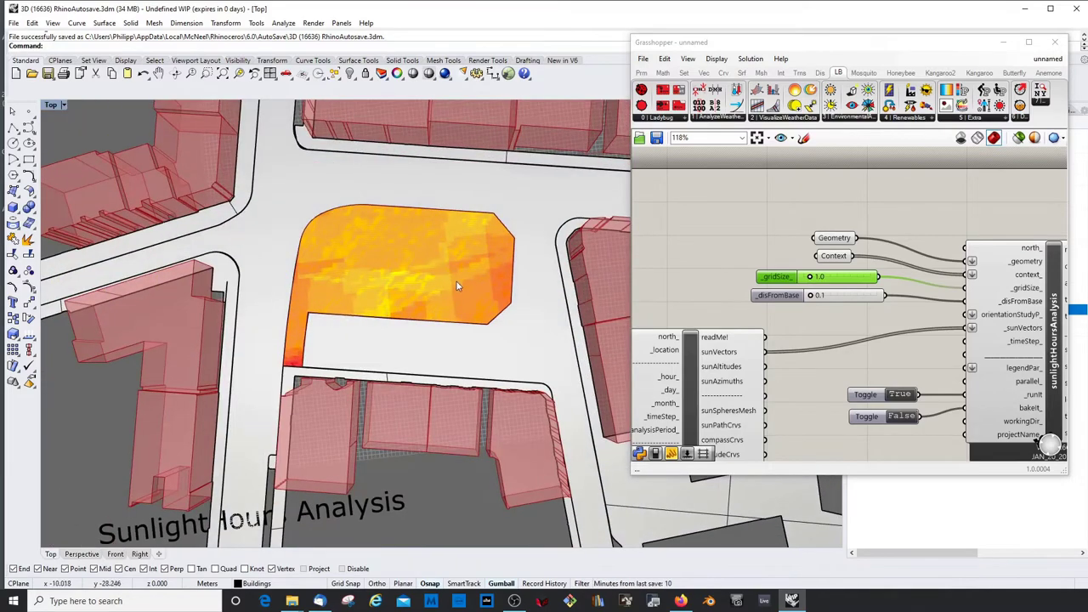
scroll(457, 281, "down", 3)
Turn off the preview of the Geometry parameter so it no longer overlaps the plaza analysis mesh.
left_click(844, 241)
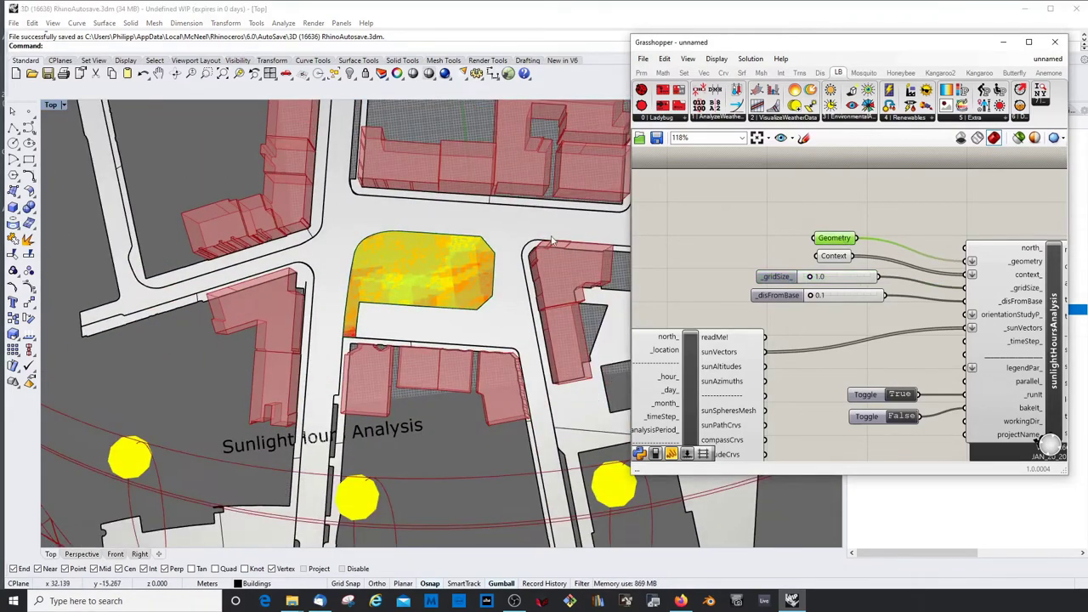
scroll(448, 252, "up", 5)
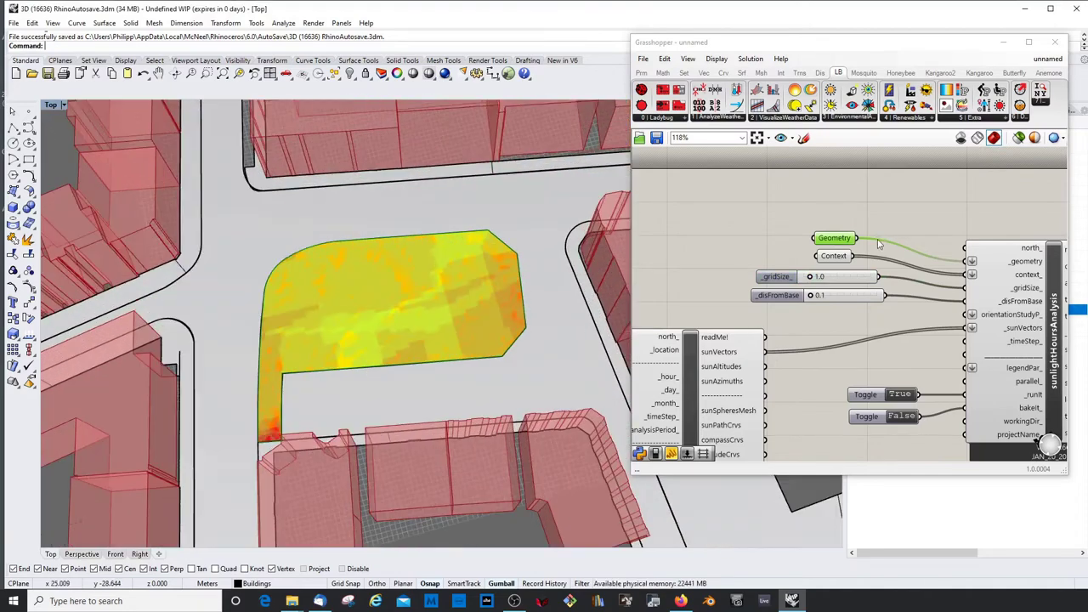
right_click(846, 240)
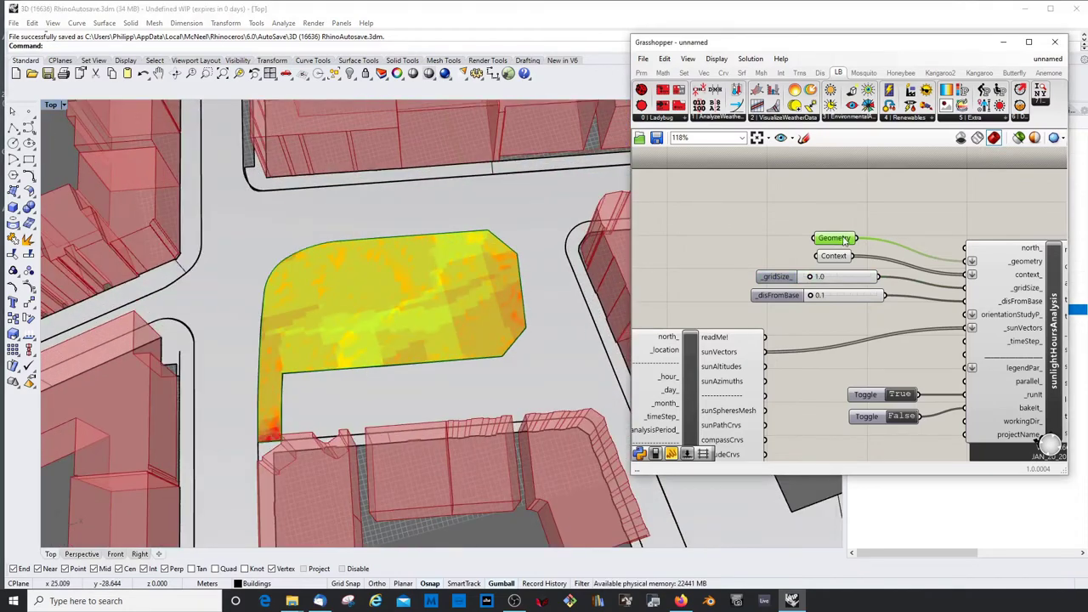
left_click(902, 261)
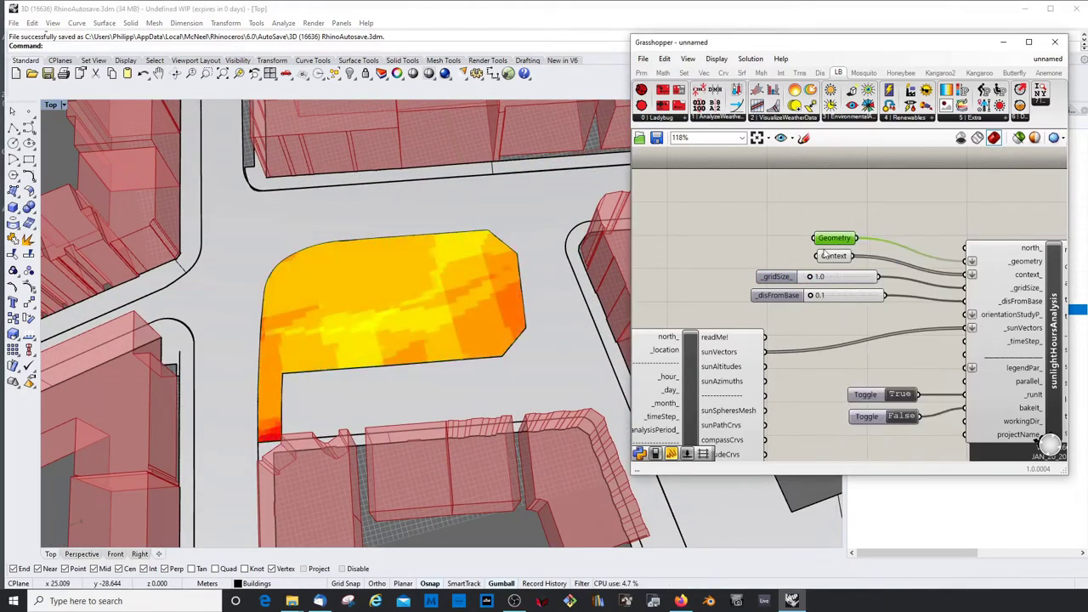
Select the Context parameter, open its options, and view the context buildings around the plaza at an angle.
left_click(833, 256)
right_click(833, 256)
left_click(829, 261)
right_click(829, 260)
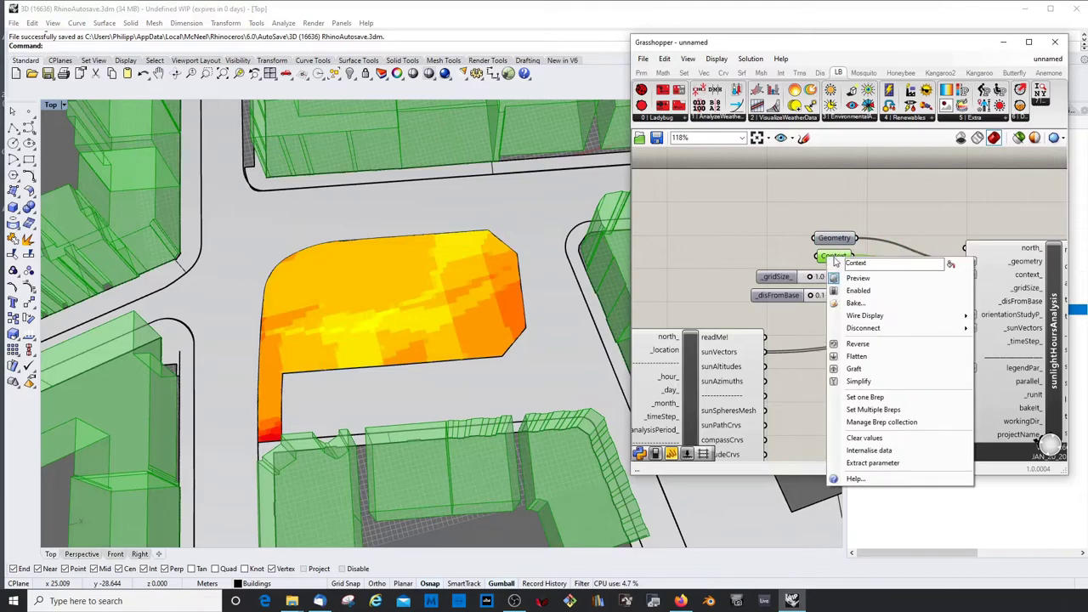
right_click_drag(475, 271, 484, 306)
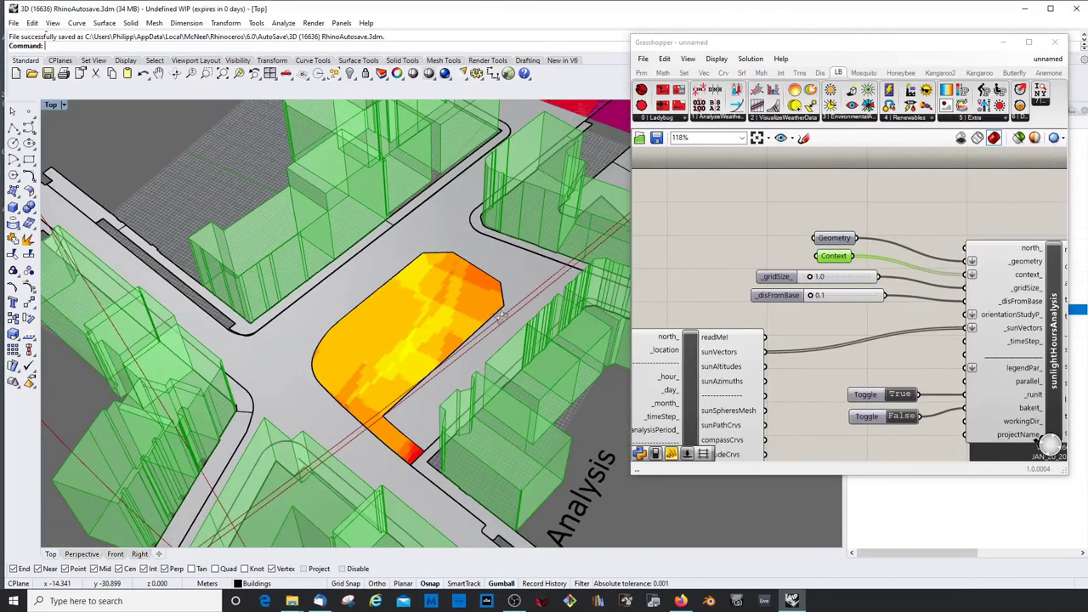
scroll(490, 341, "down", 3)
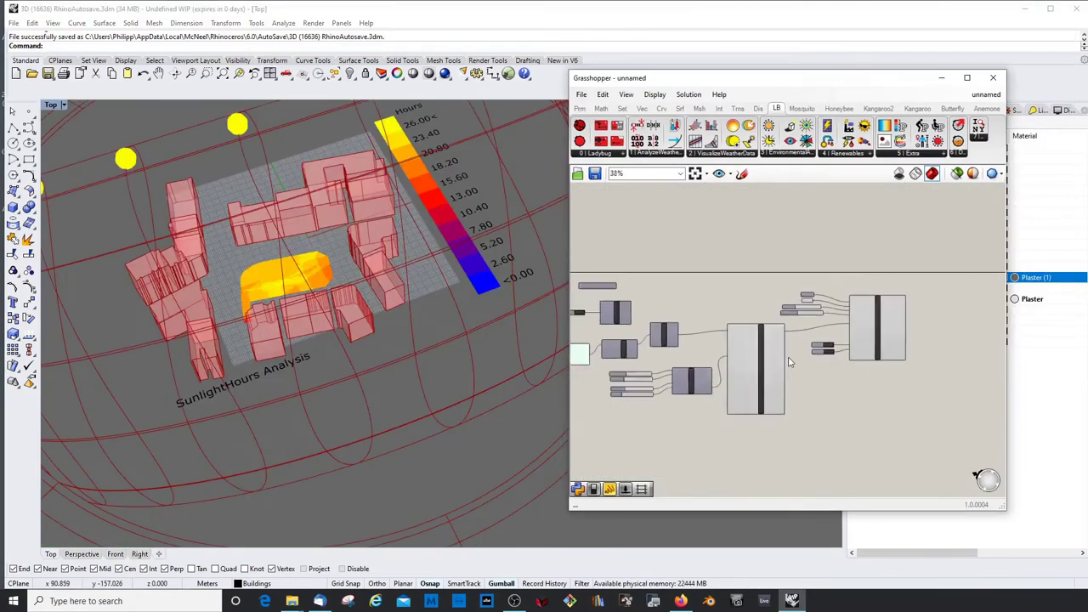
Set the _runIt_ toggle of the sunlightHoursAnalysis component to False.
scroll(788, 362, "down", 2)
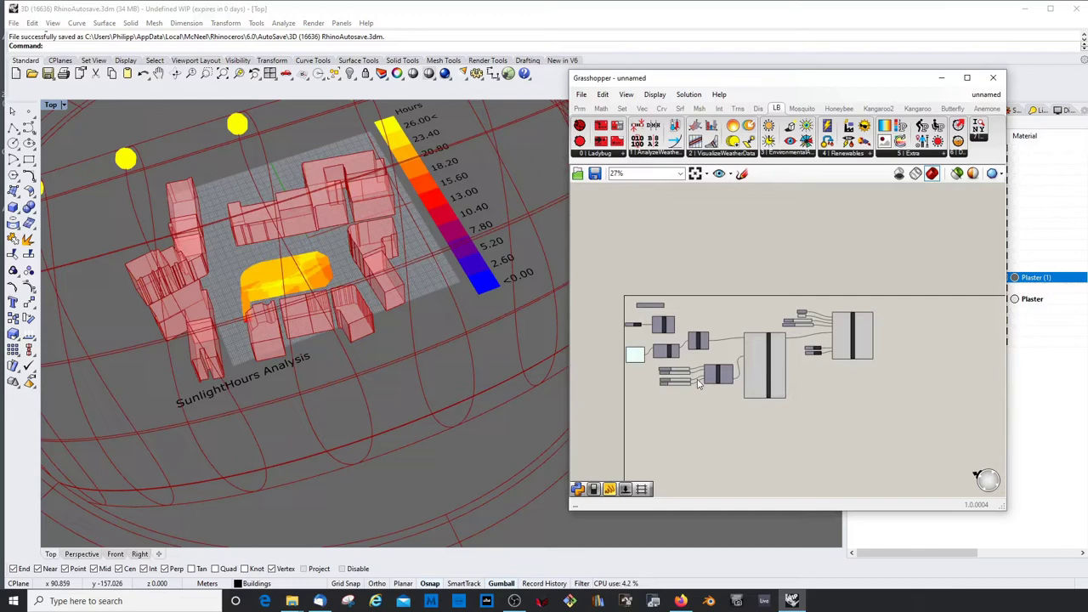
scroll(689, 387, "up", 7)
scroll(689, 386, "down", 5)
scroll(865, 374, "up", 5)
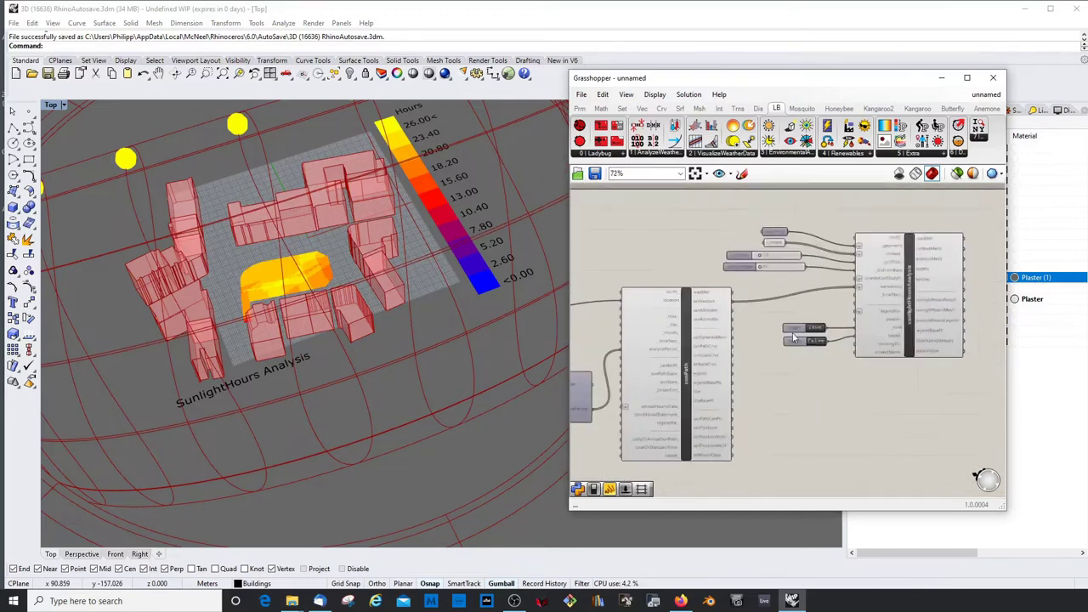
left_click(835, 323)
scroll(843, 313, "down", 2)
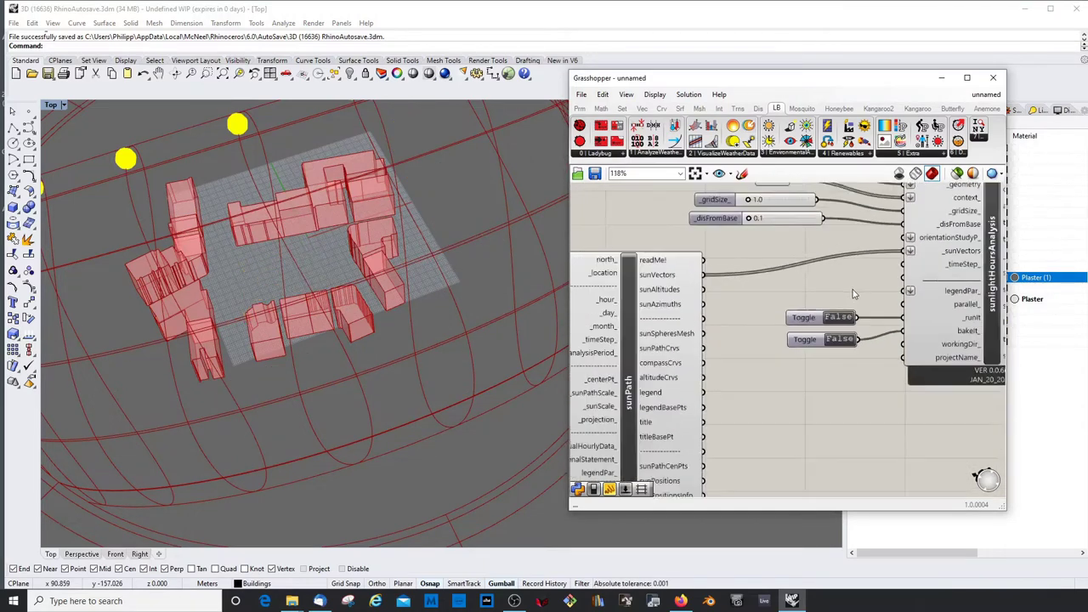
scroll(846, 311, "down", 6)
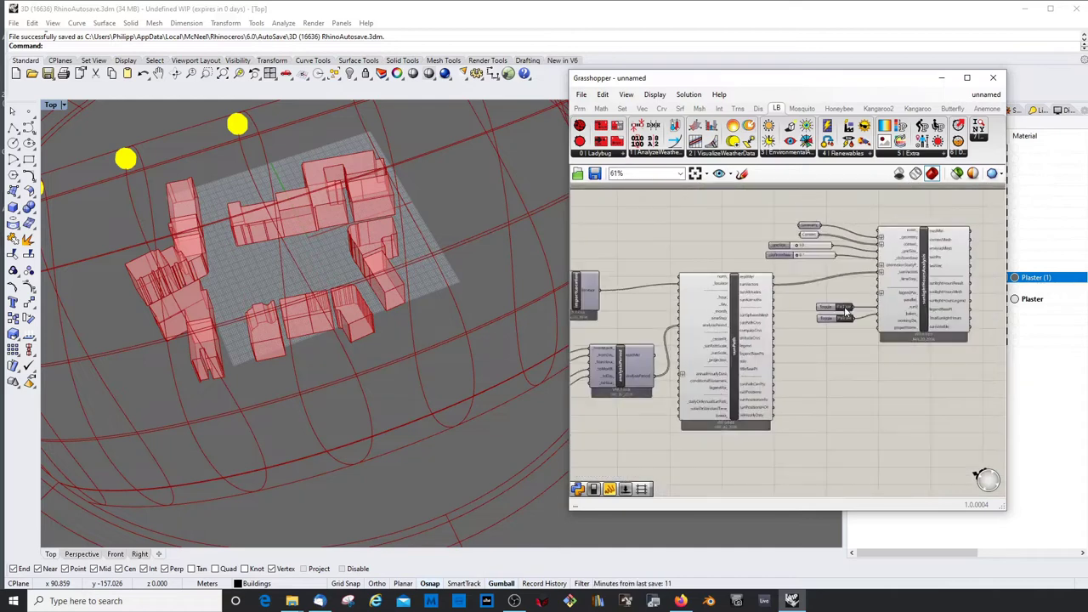
Extend the analysis period by raising the _toDay_ slider to the end of June.
scroll(658, 359, "up", 5)
scroll(782, 321, "up", 5)
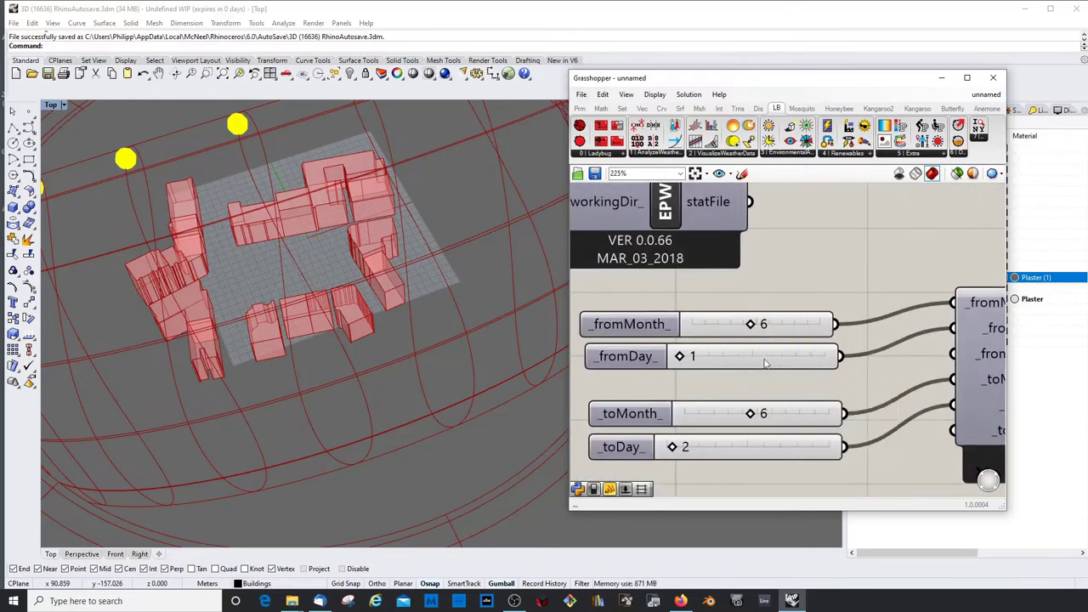
scroll(768, 355, "down", 4)
scroll(710, 412, "up", 3)
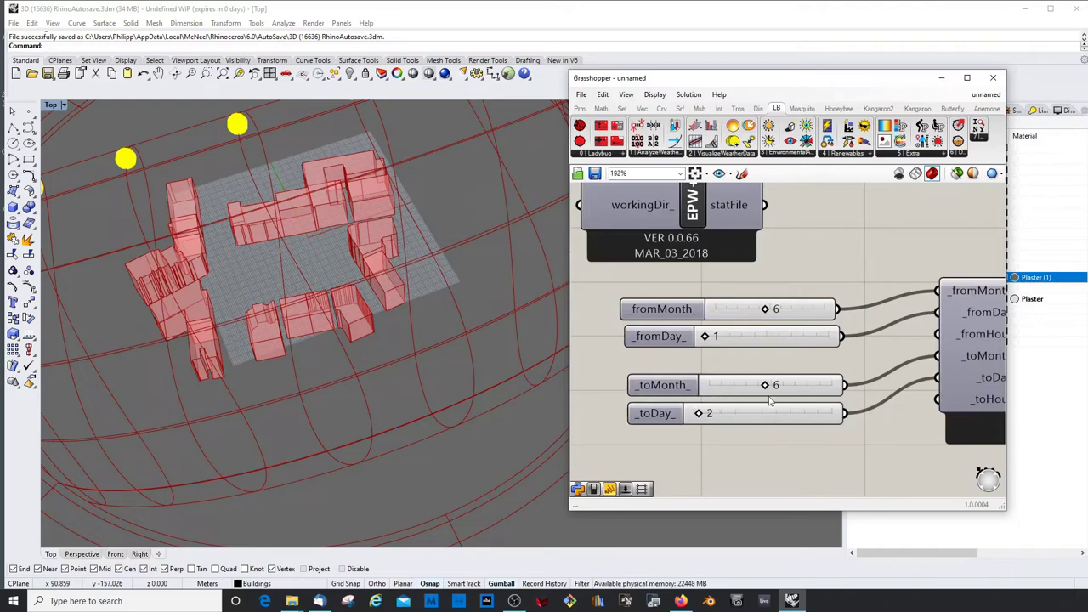
left_click_drag(698, 413, 829, 422)
scroll(833, 417, "down", 3)
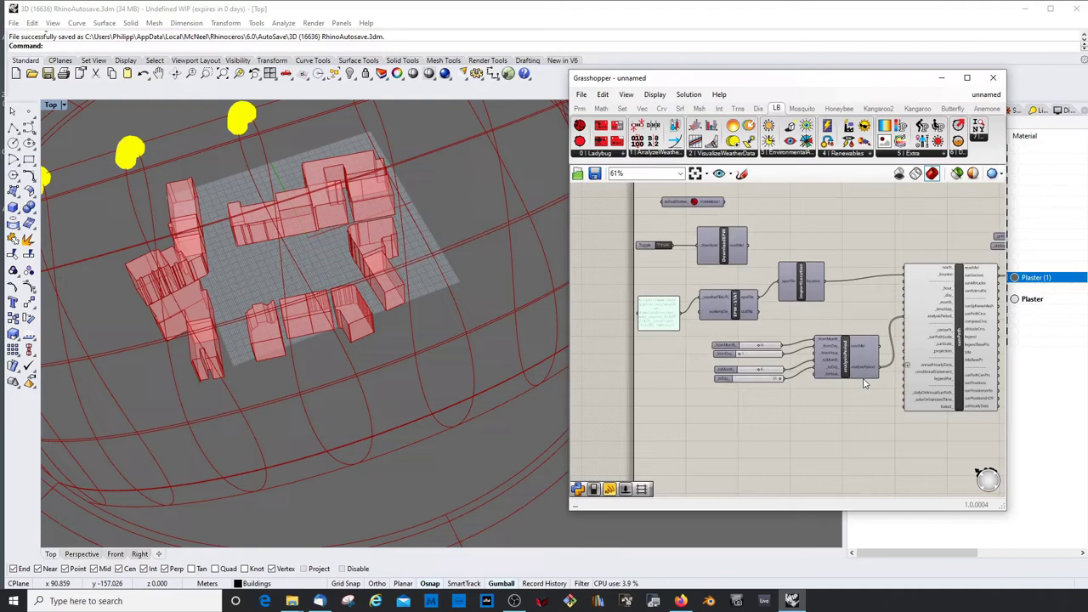
Set the _gridSize_ slider of the sunlight hours analysis to 5.0.
scroll(767, 382, "up", 4)
double_click(761, 383)
scroll(761, 383, "down", 3)
scroll(756, 229, "up", 3)
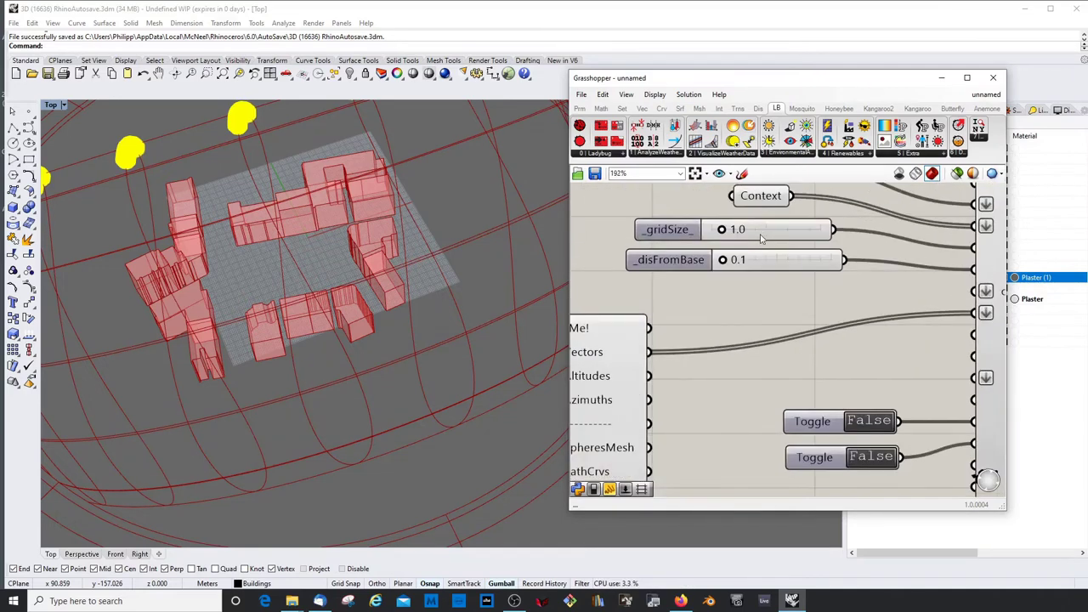
double_click(756, 229)
type("5")
key("Return")
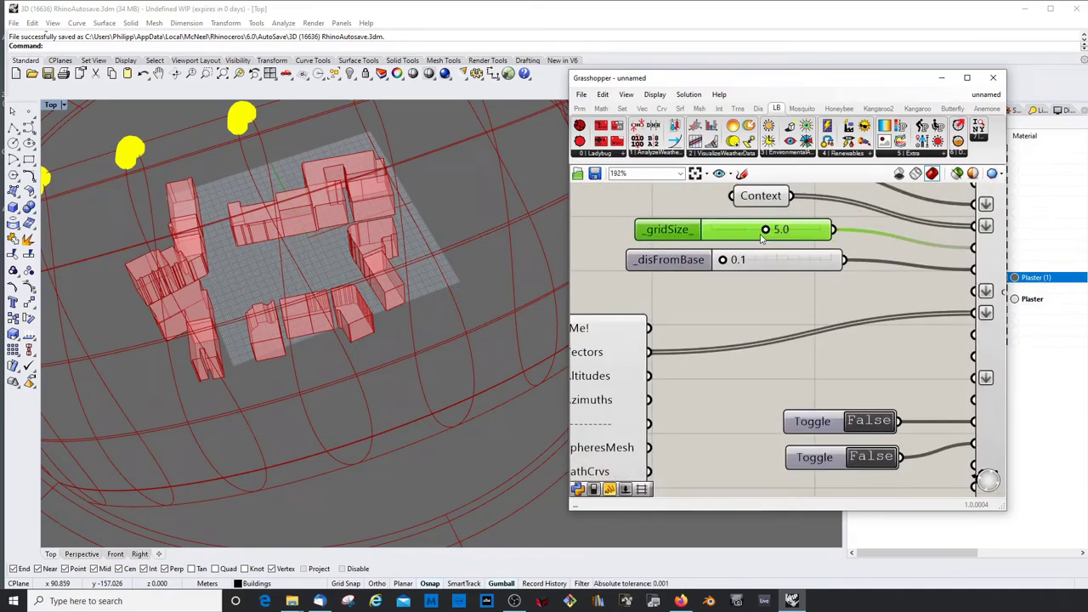
Run the analysis for the extended period by switching the _runIt_ toggle to True, and set it back to False after viewing the plaza.
scroll(812, 341, "down", 3)
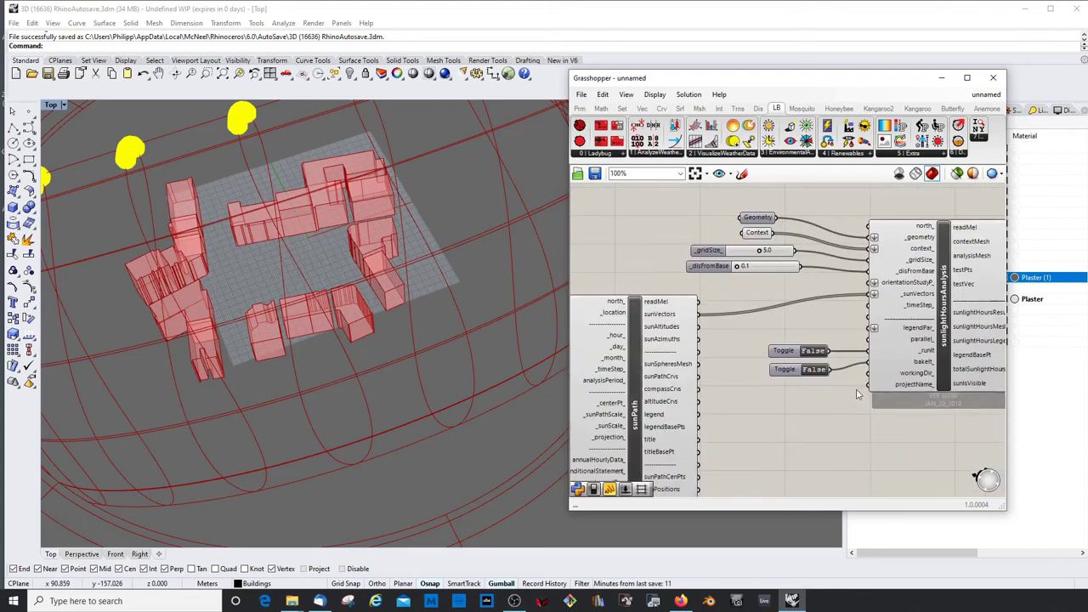
scroll(850, 391, "up", 3)
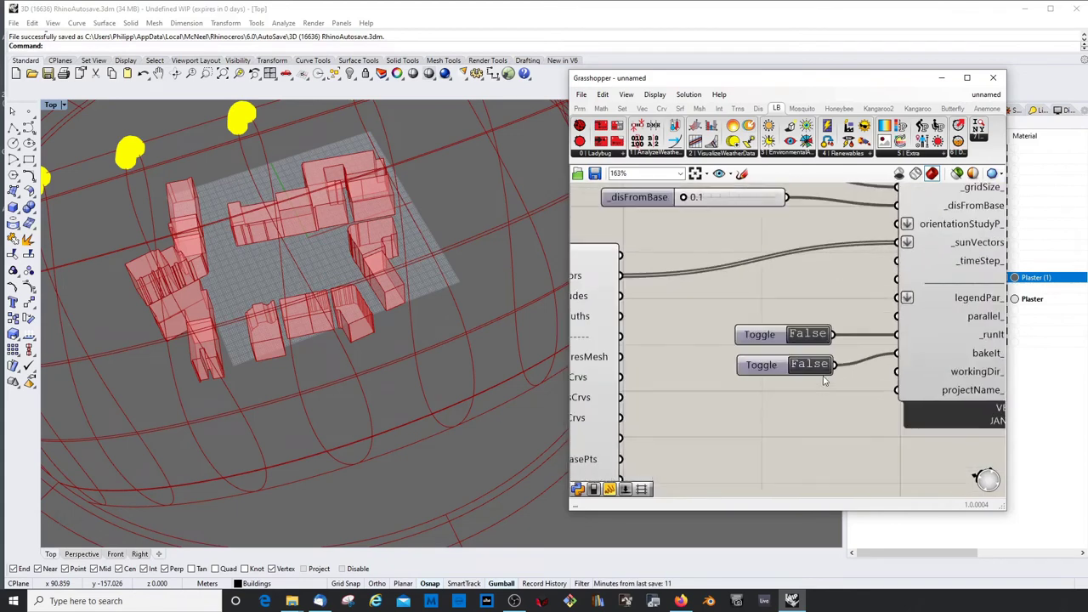
left_click(807, 334)
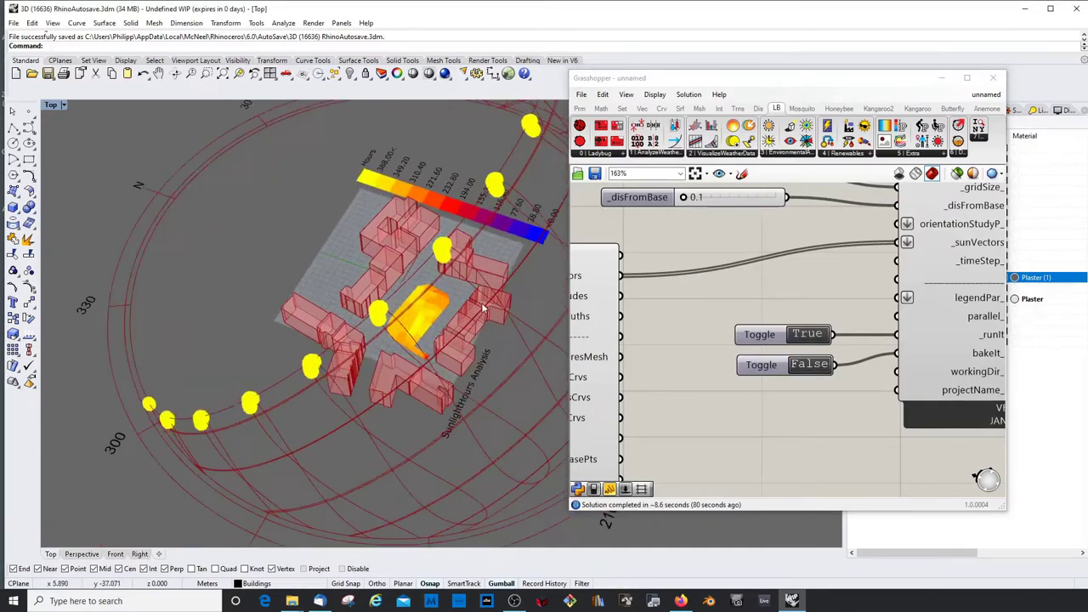
scroll(425, 289, "up", 5)
scroll(388, 272, "down", 5)
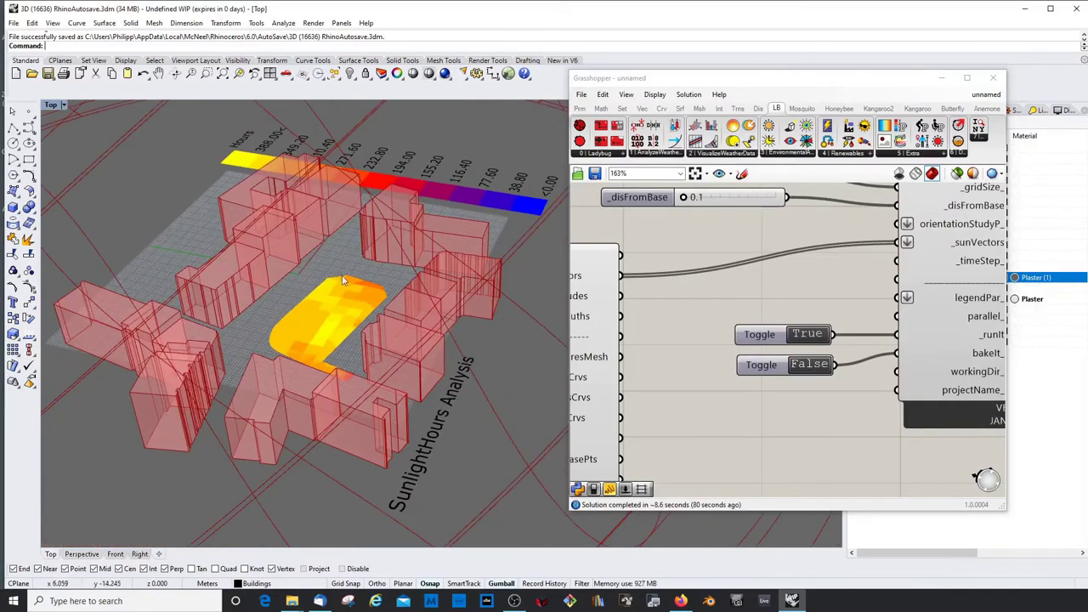
scroll(621, 318, "down", 1)
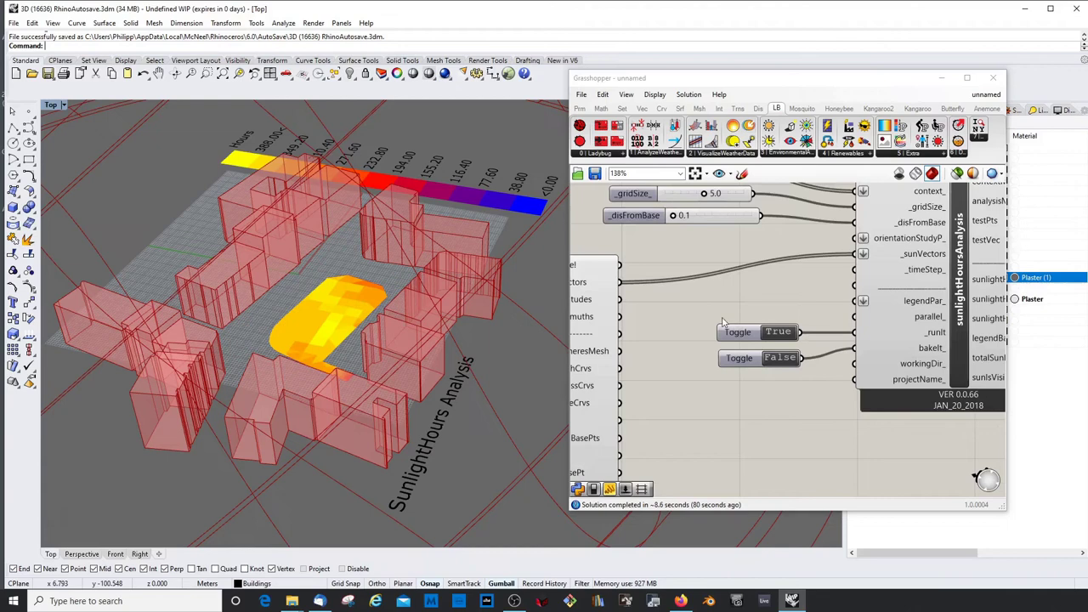
left_click(778, 332)
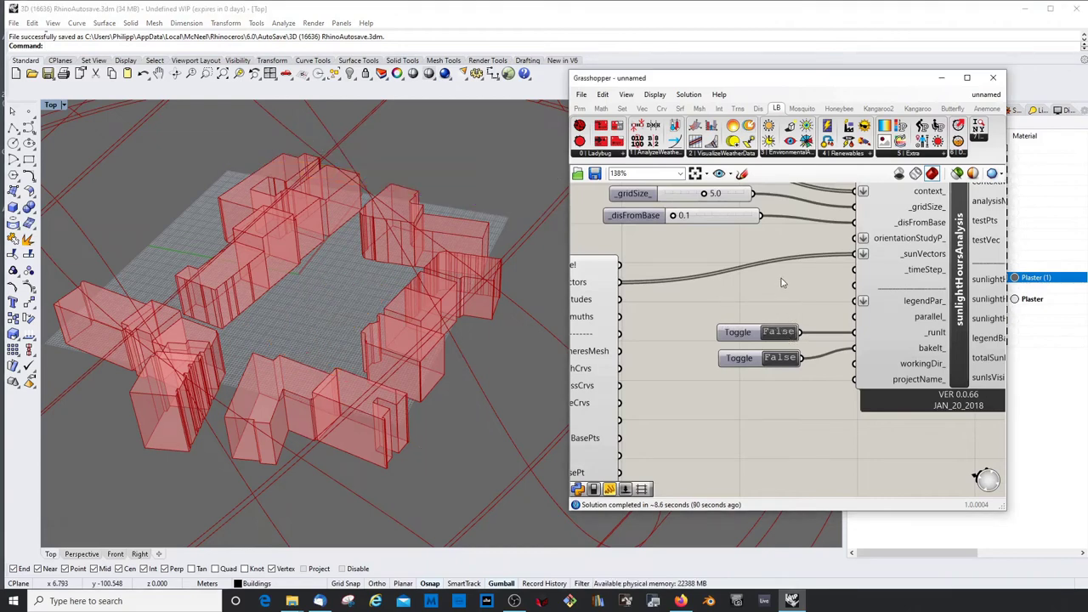
Set the _fromMonth_ slider of the analysis period to 2.
scroll(767, 308, "down", 12)
scroll(702, 350, "up", 13)
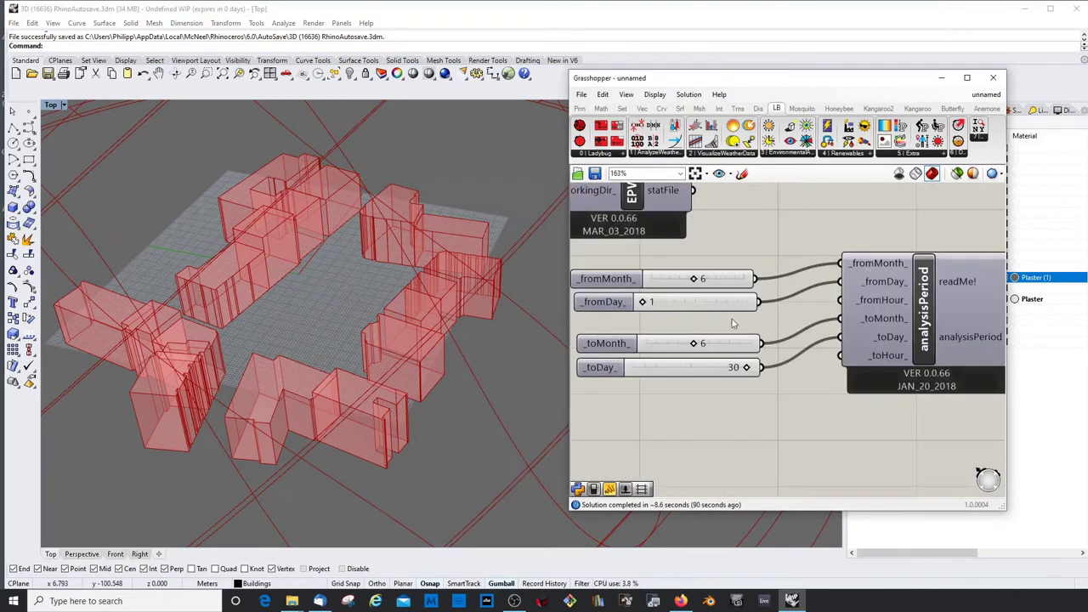
double_click(659, 280)
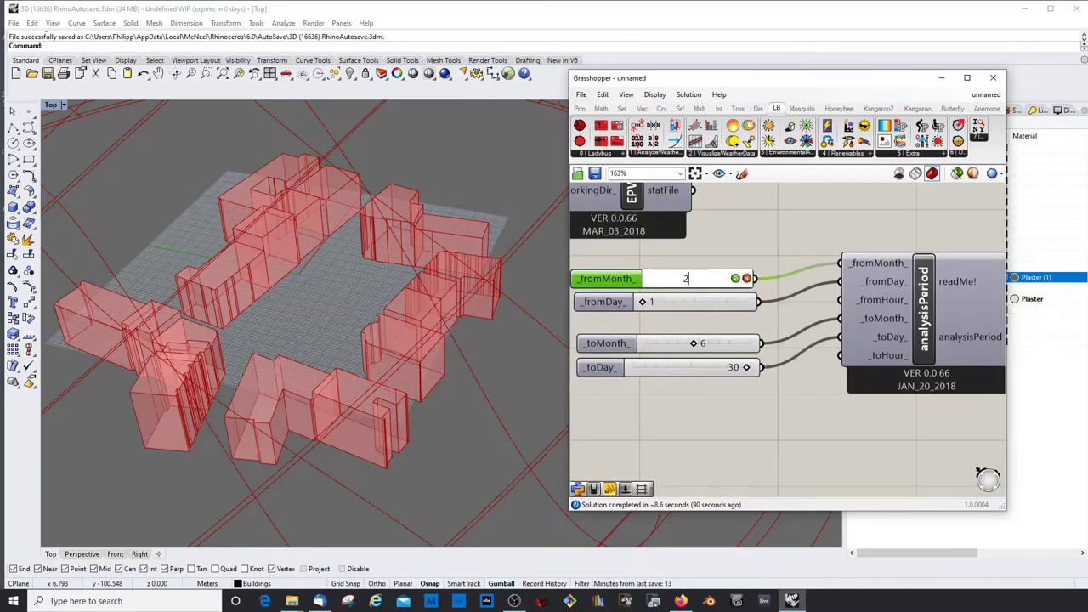
key("Return")
scroll(741, 278, "down", 4)
scroll(404, 342, "down", 15)
scroll(454, 321, "up", 12)
scroll(743, 321, "up", 8)
Try 3 for the analysis period's _toMonth_ slider and settle on 2 so the period covers February.
double_click(735, 271)
type("3")
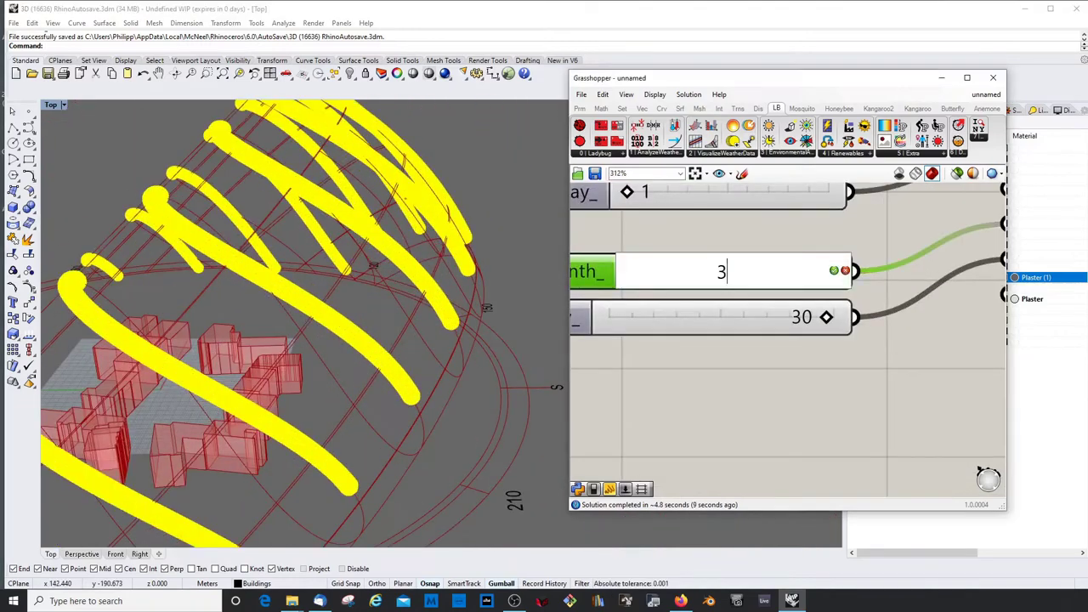
key("Return")
double_click(675, 274)
type("2")
key("Return")
scroll(413, 297, "down", 7)
Run the sunlight hours analysis by setting the _runIt_ toggle to True, and minimise Grasshopper to reveal the Rhino model.
left_click(656, 369)
scroll(655, 369, "down", 10)
scroll(871, 277, "up", 6)
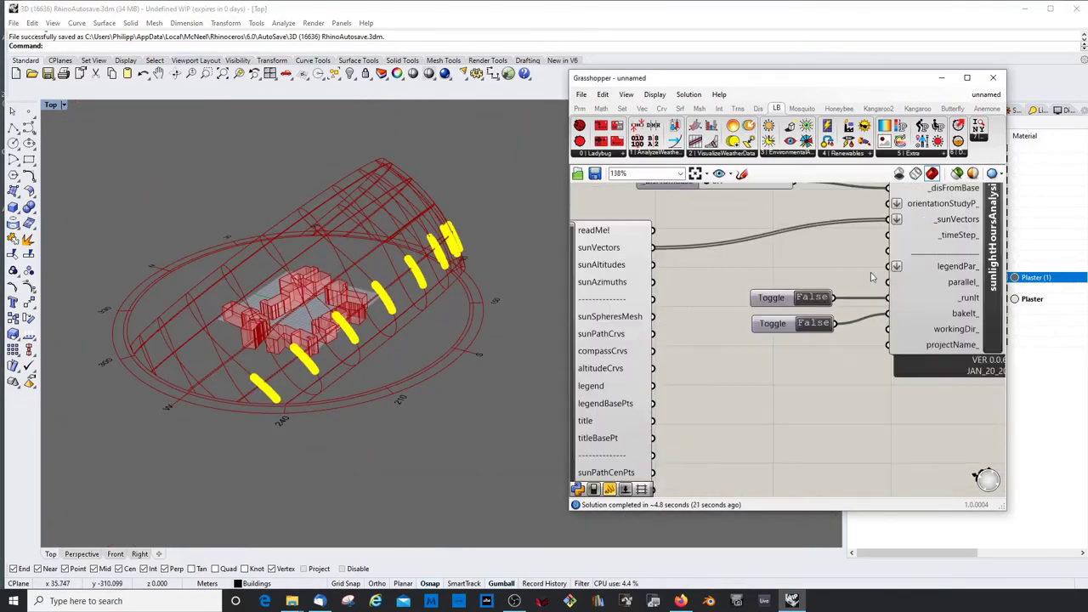
double_click(814, 323)
double_click(812, 297)
left_click(941, 78)
Examine the February sunlight hours result on the plaza from several angles against the sun path and surrounding buildings.
scroll(327, 310, "up", 5)
right_click_drag(340, 281, 357, 323)
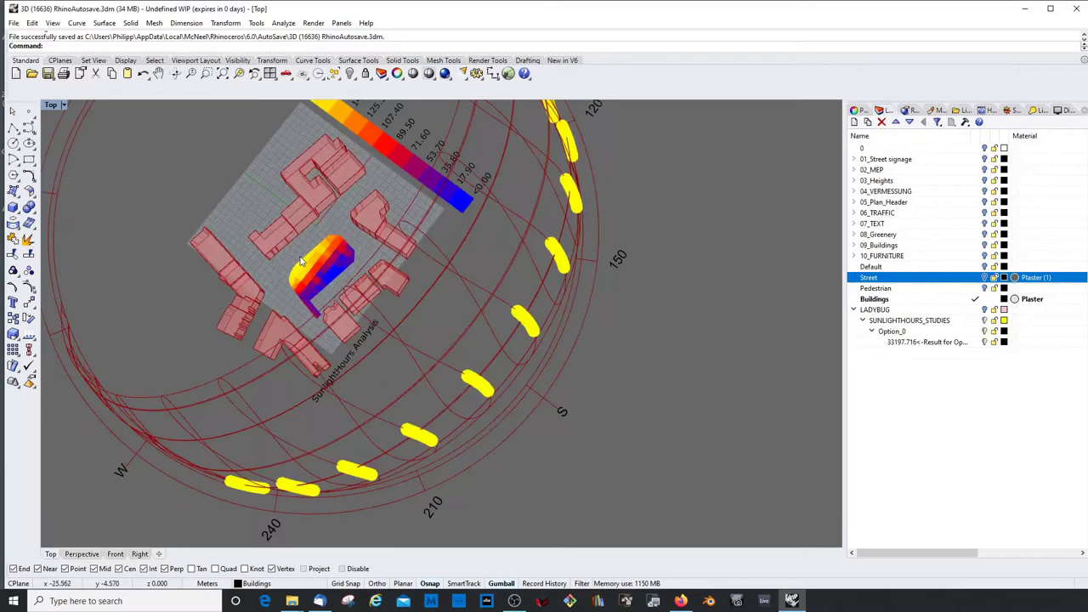
right_click_drag(612, 314, 581, 272)
scroll(580, 272, "down", 3)
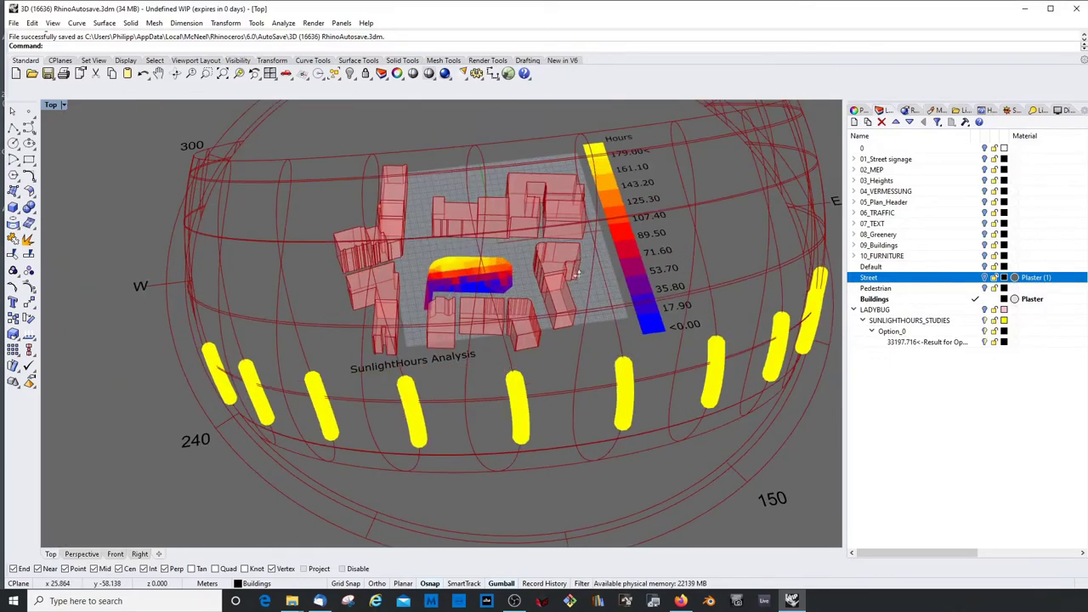
scroll(548, 271, "up", 2)
scroll(548, 271, "up", 2)
scroll(544, 272, "down", 3)
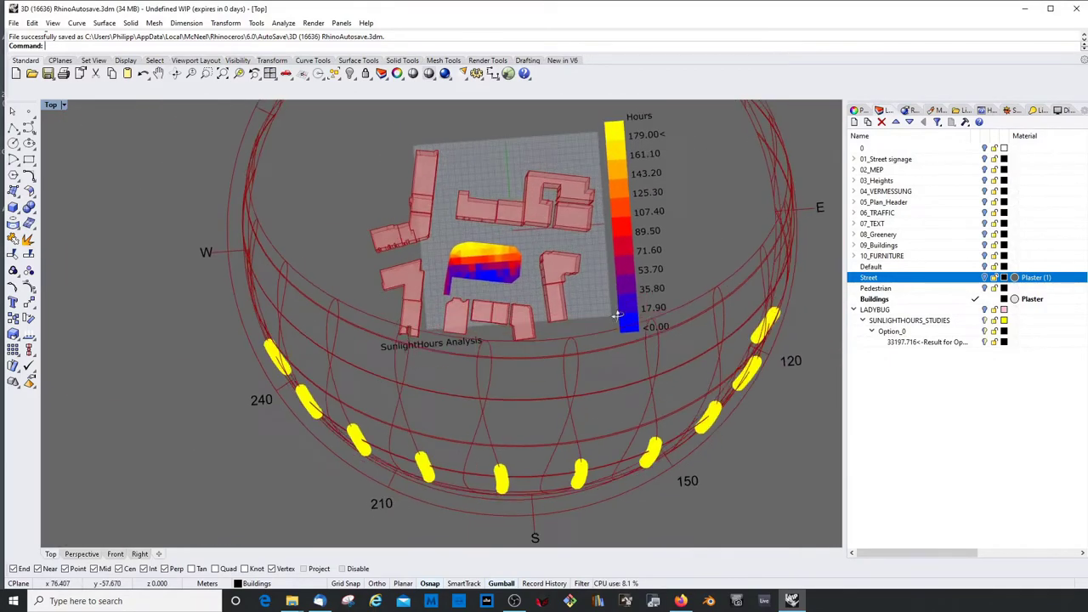
scroll(619, 318, "up", 2)
right_click_drag(619, 318, 538, 279)
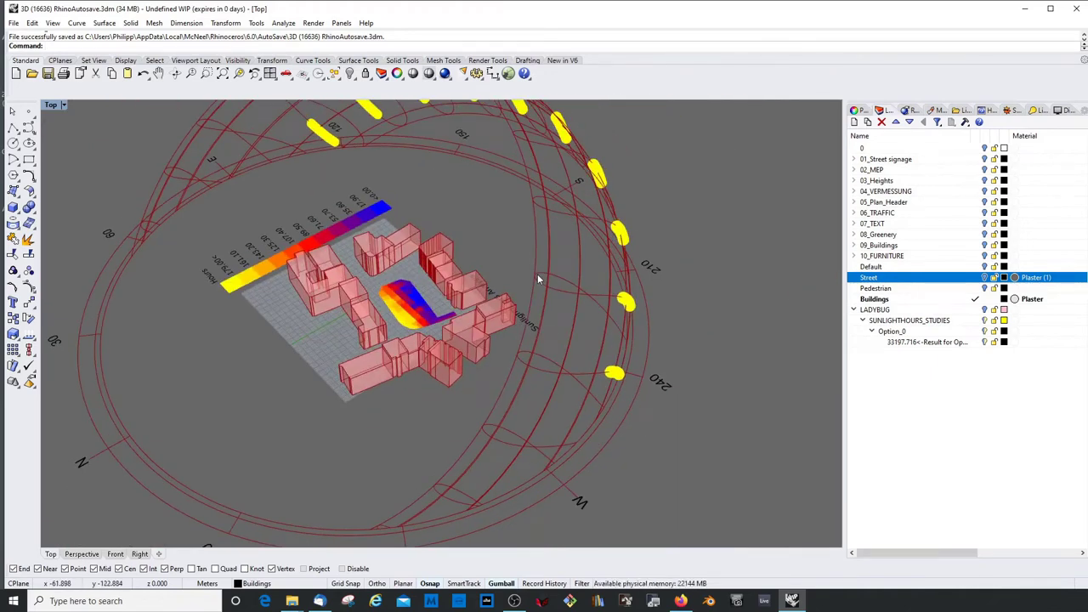
right_click_drag(549, 309, 582, 289)
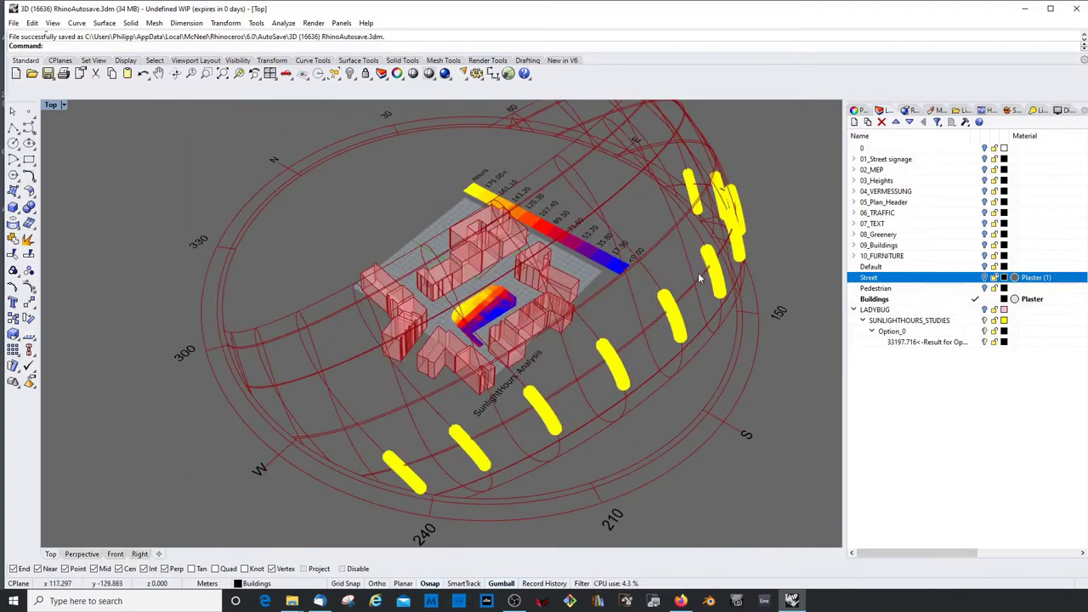
right_click_drag(699, 278, 628, 297)
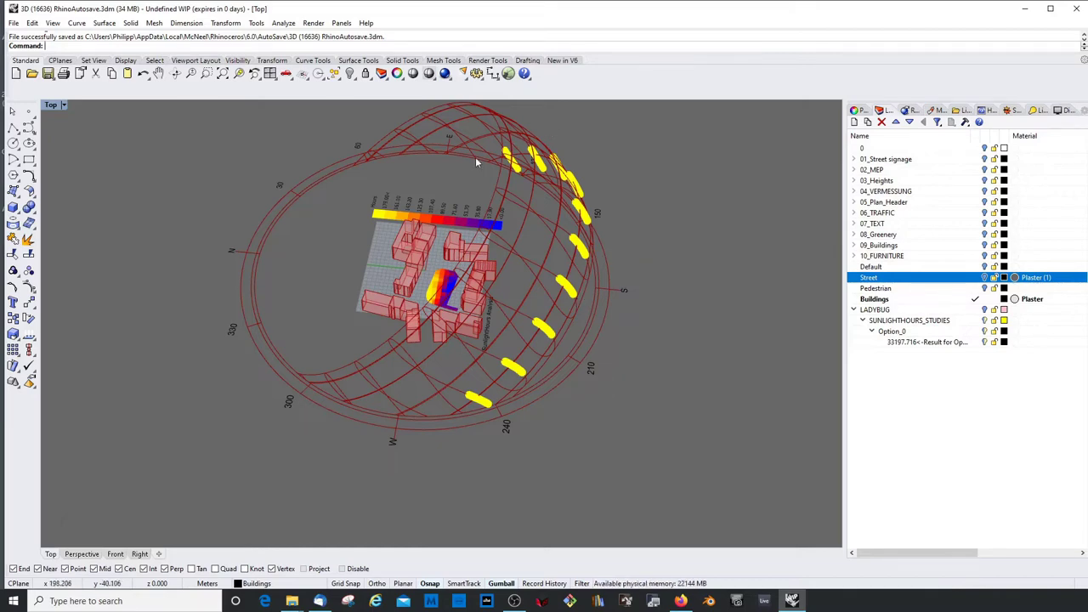
right_click_drag(475, 157, 572, 234)
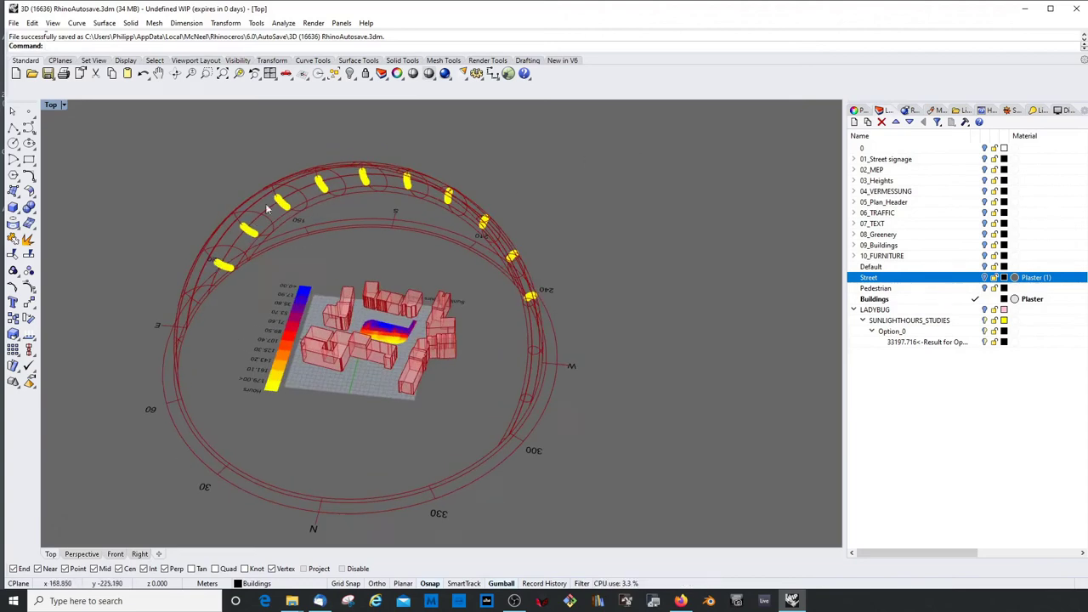
right_click_drag(598, 274, 619, 248)
scroll(578, 292, "up", 8)
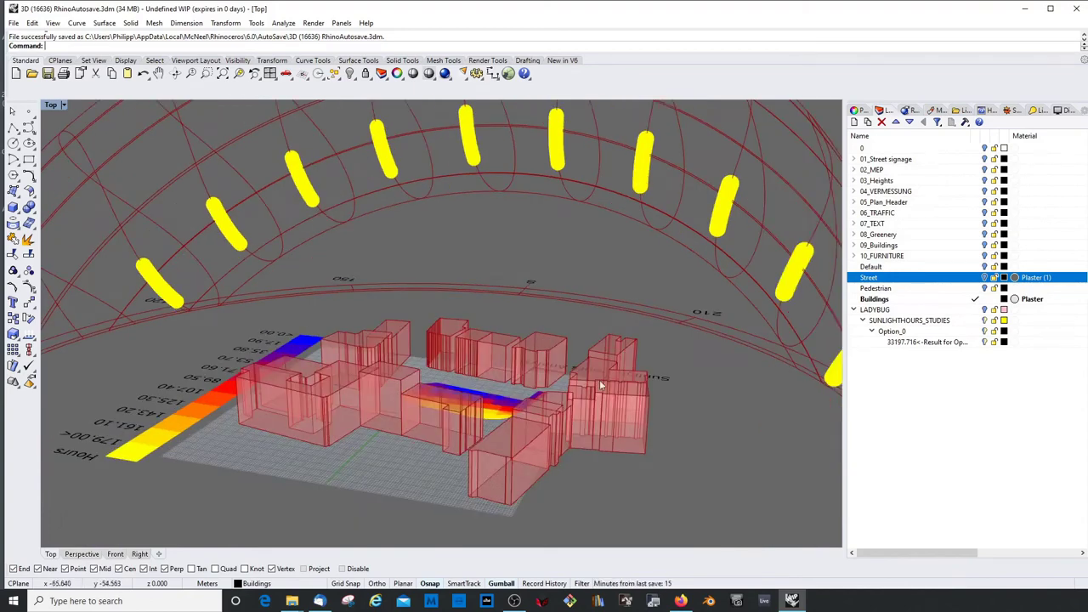
right_click_drag(605, 339, 546, 286)
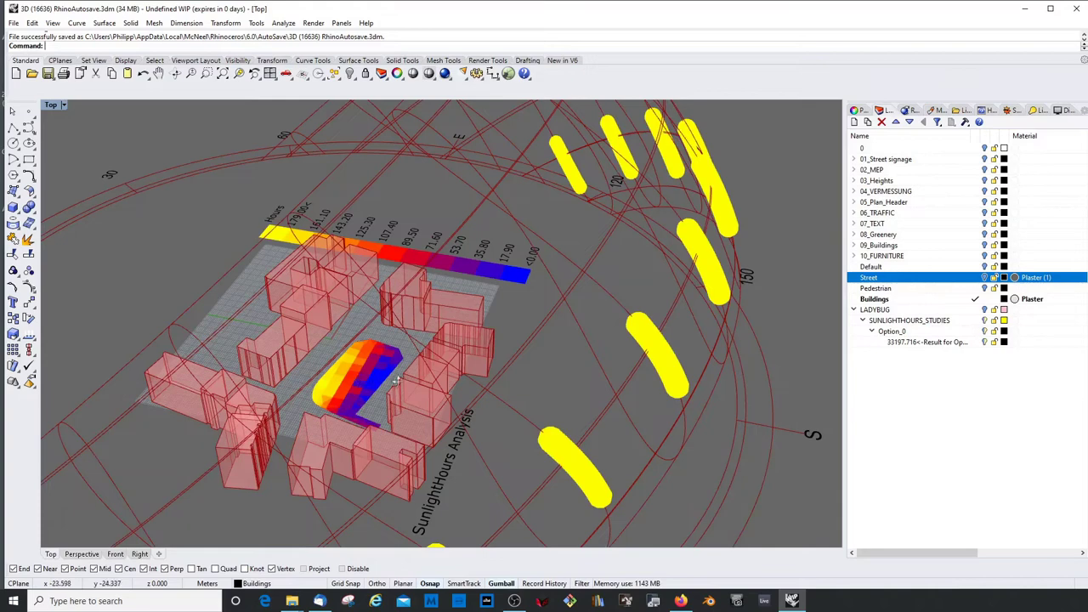
scroll(386, 412, "up", 4)
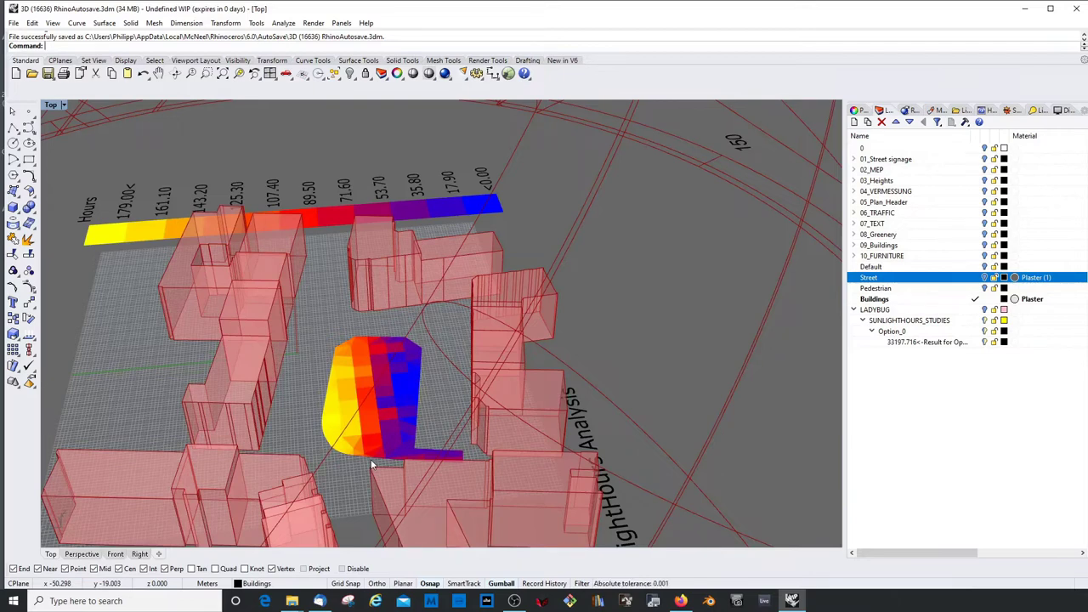
scroll(461, 323, "down", 6)
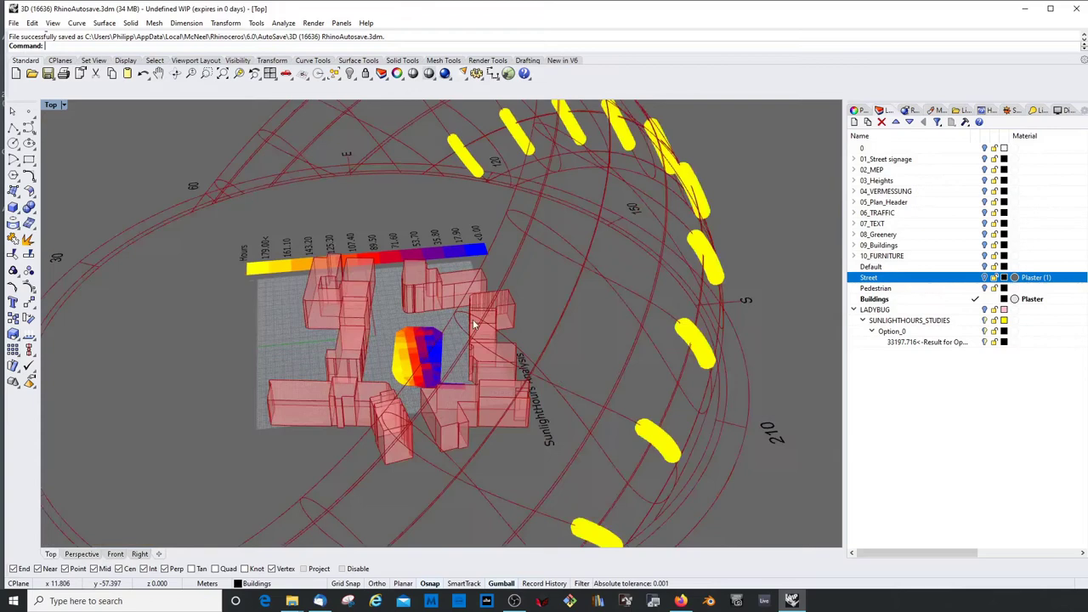
right_click_drag(582, 357, 544, 357)
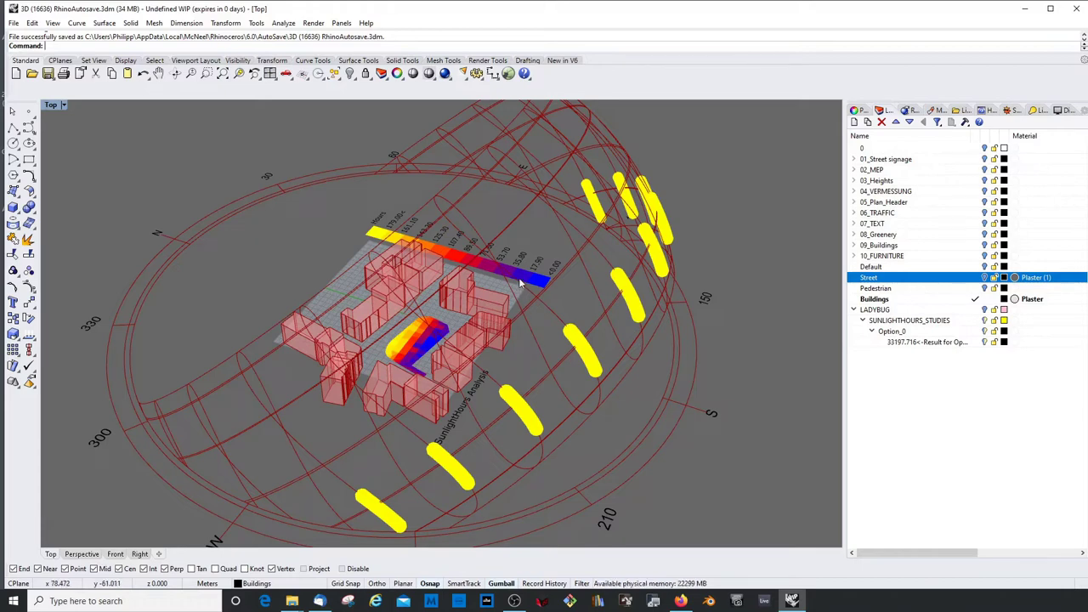
right_click_drag(504, 358, 561, 185)
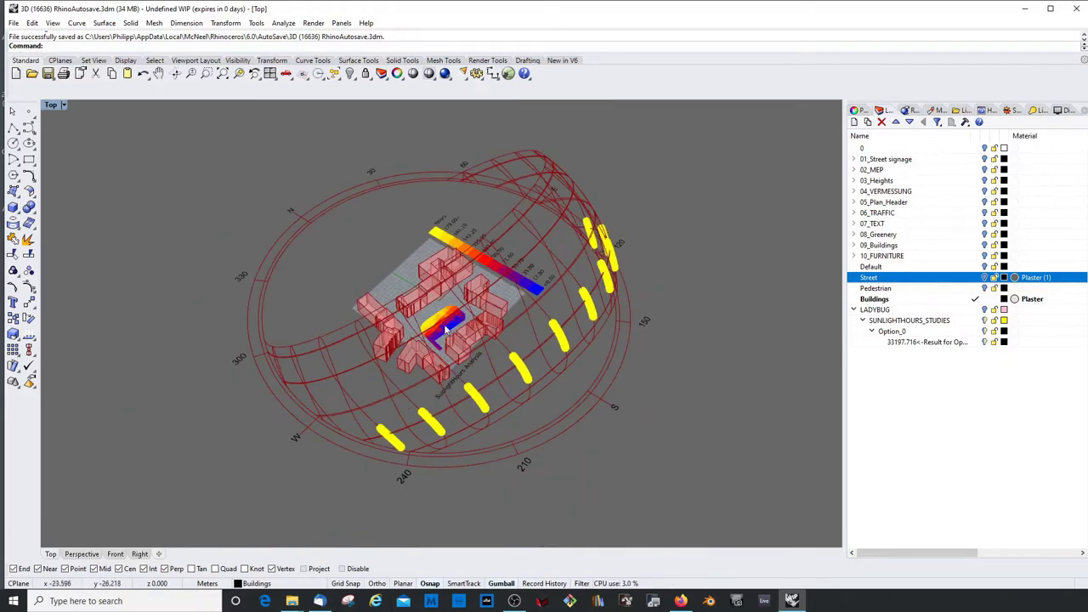
scroll(475, 311, "up", 4)
right_click_drag(476, 312, 450, 331)
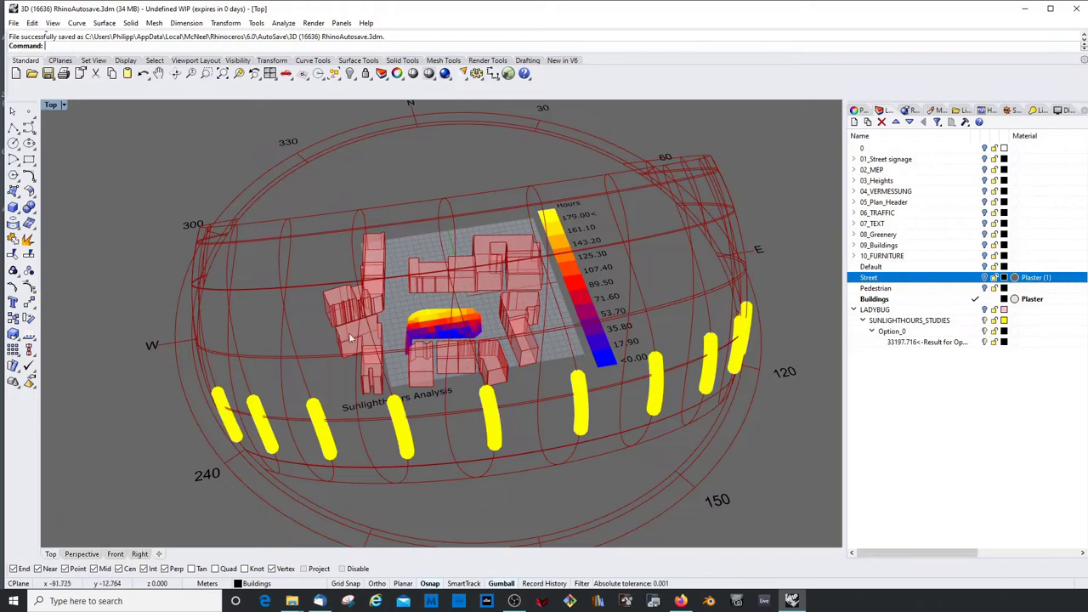
right_click_drag(336, 352, 464, 356)
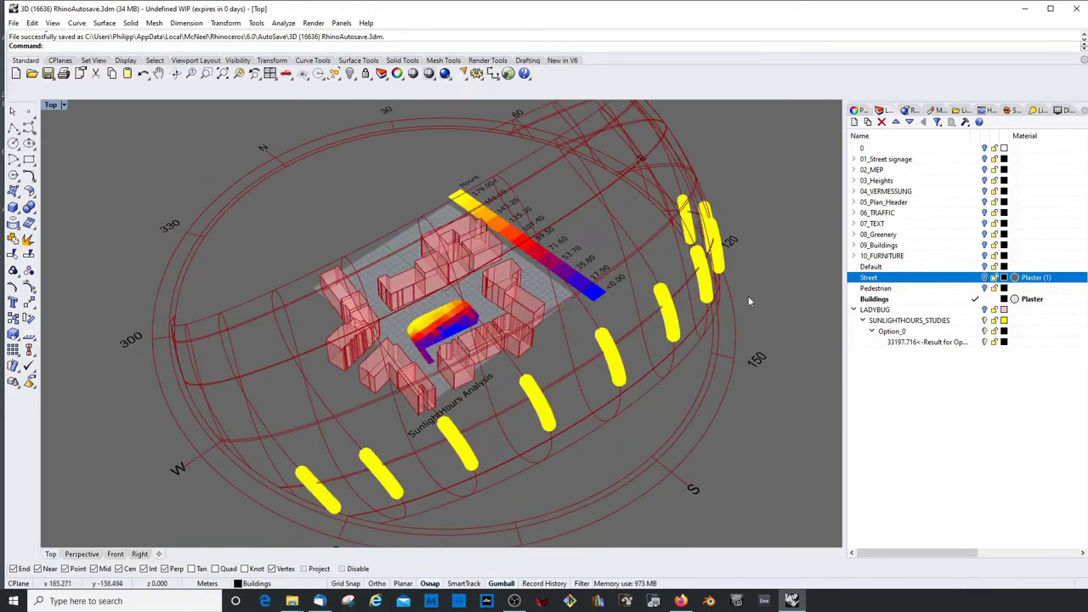
mouse_move(573, 276)
right_mouse_down()
mouse_move(590, 258)
mouse_move(584, 265)
right_mouse_up()
Reopen the Grasshopper window beside the model and make the hidden street surfaces visible in the viewport.
type("Grasshopper")
key("Return")
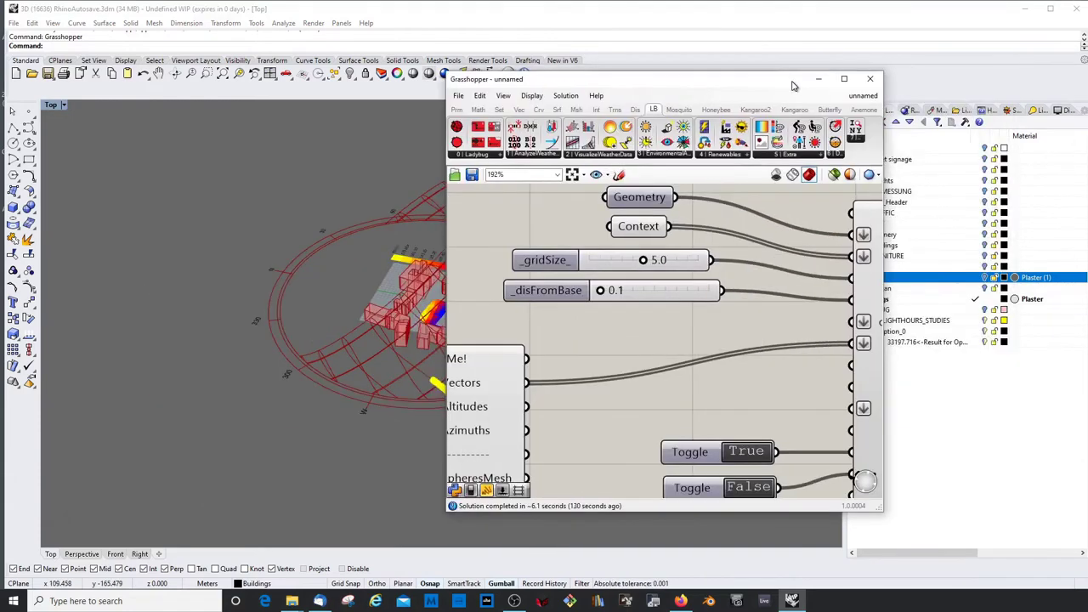
left_click_drag(792, 81, 736, 80)
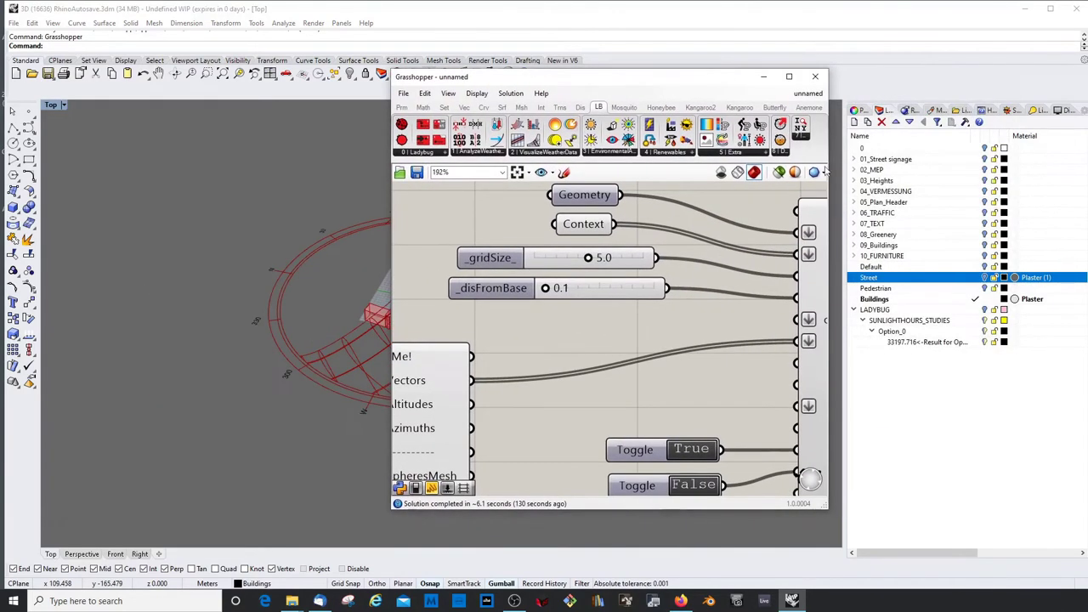
left_click(986, 311)
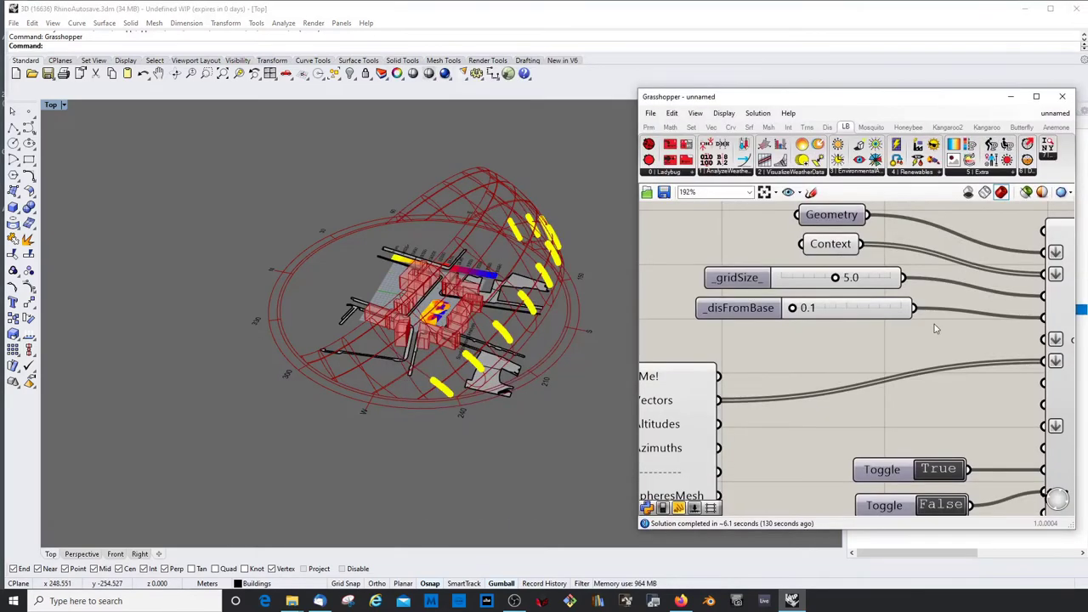
Set the _runIt_ toggle of the sunlightHoursAnalysis component to False.
scroll(930, 322, "down", 3)
scroll(943, 414, "up", 4)
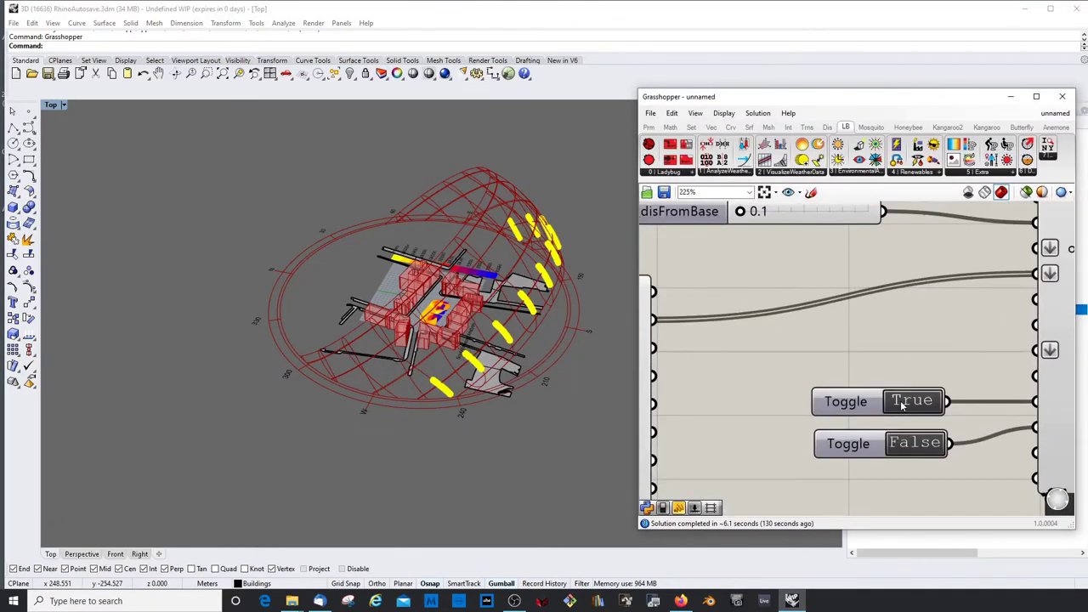
double_click(912, 404)
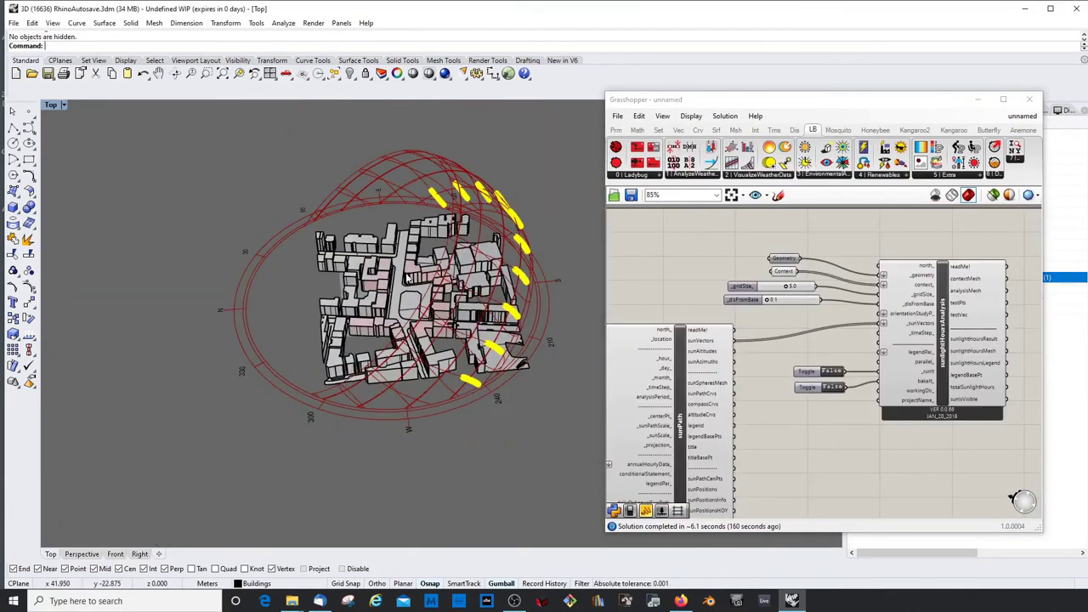
Select the entire city model, assign it to both the Geometry and Context parameters, and hide the source objects in Rhino.
scroll(406, 278, "down", 6)
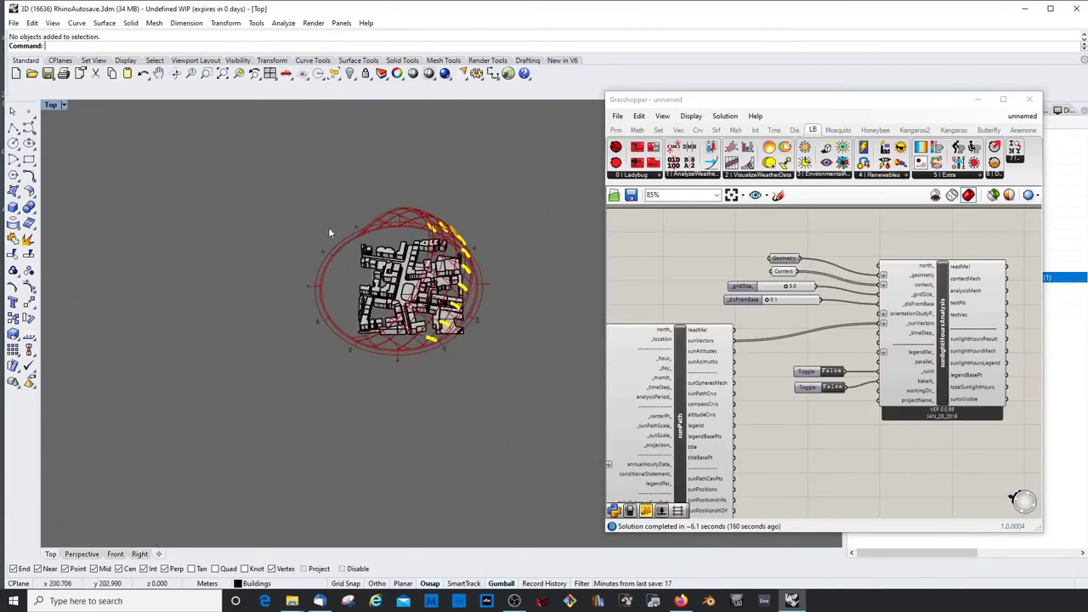
left_click_drag(339, 228, 519, 379)
right_click_drag(422, 293, 360, 289)
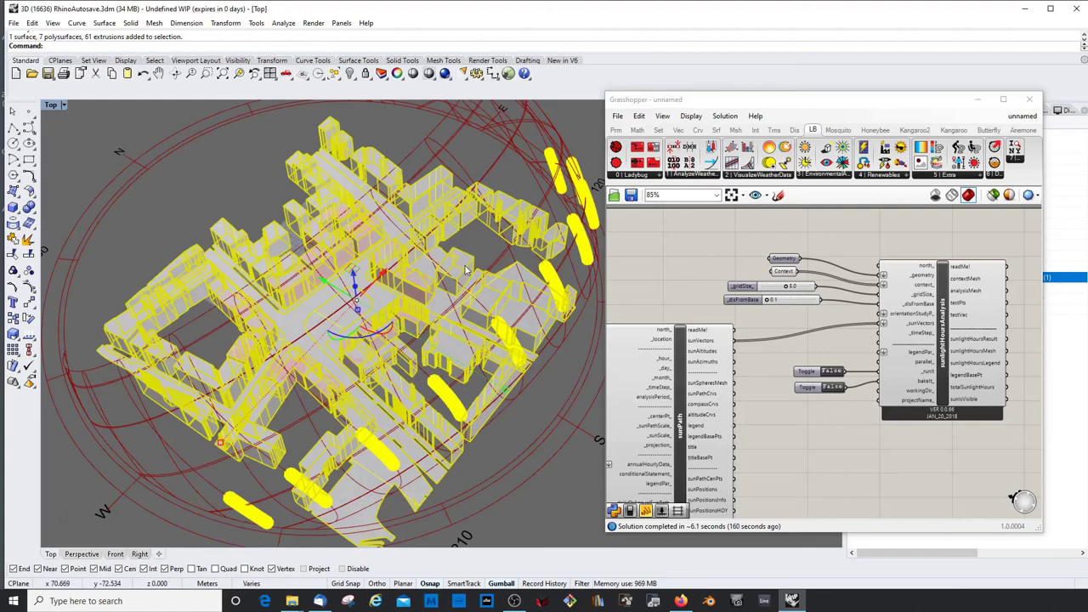
left_click(894, 435)
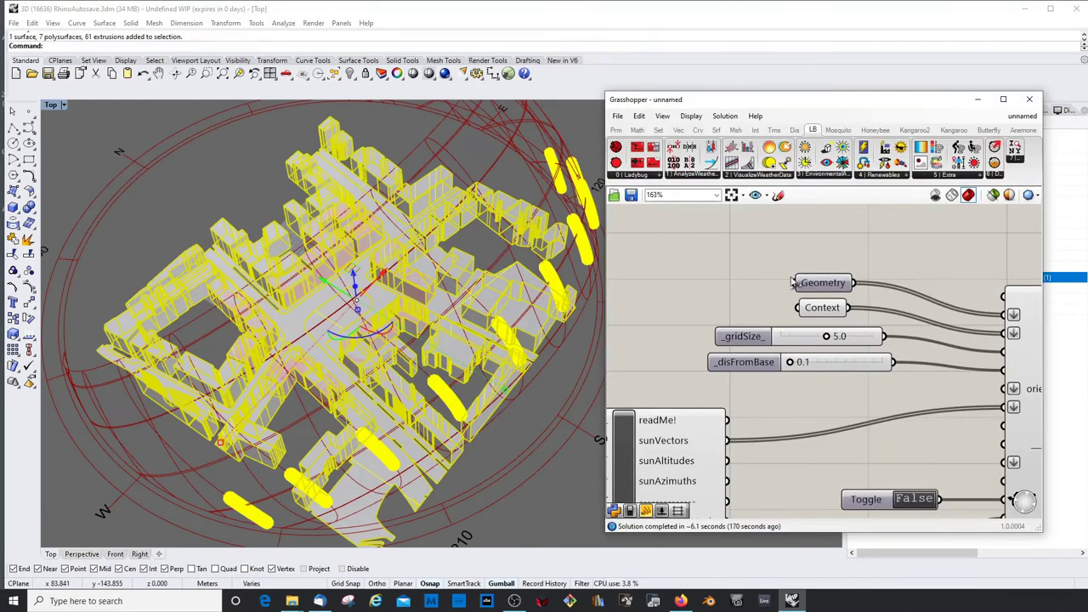
right_click(821, 310)
left_click(778, 311)
left_click(822, 309)
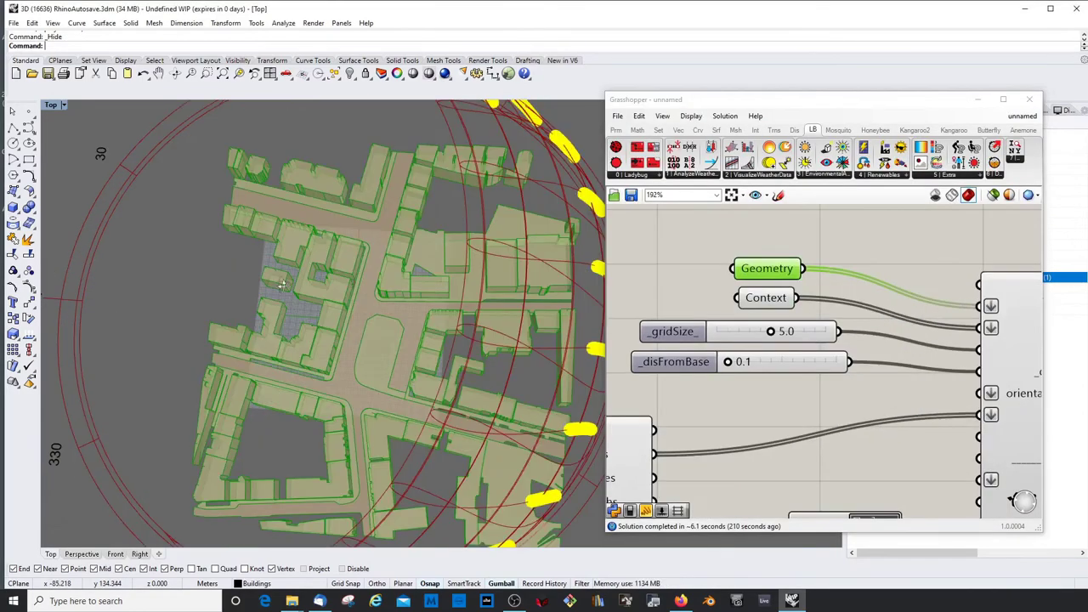
Check the viewport preview of the city model referenced by the Geometry and Context parameters.
right_click_drag(285, 289, 353, 140)
scroll(372, 213, "down", 4)
left_click(795, 391)
scroll(799, 329, "down", 5)
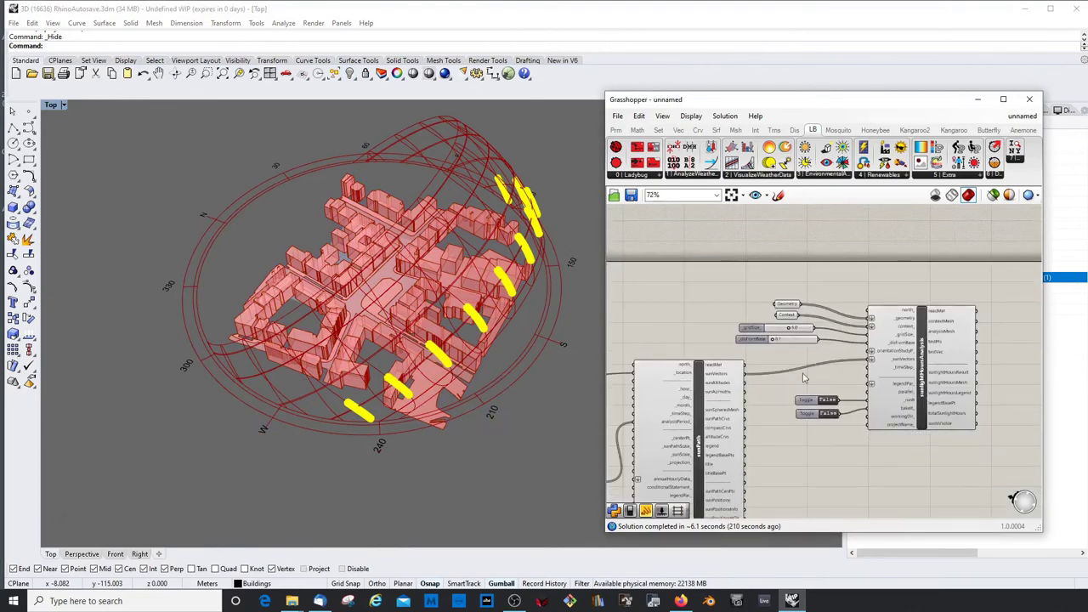
scroll(807, 395, "up", 4)
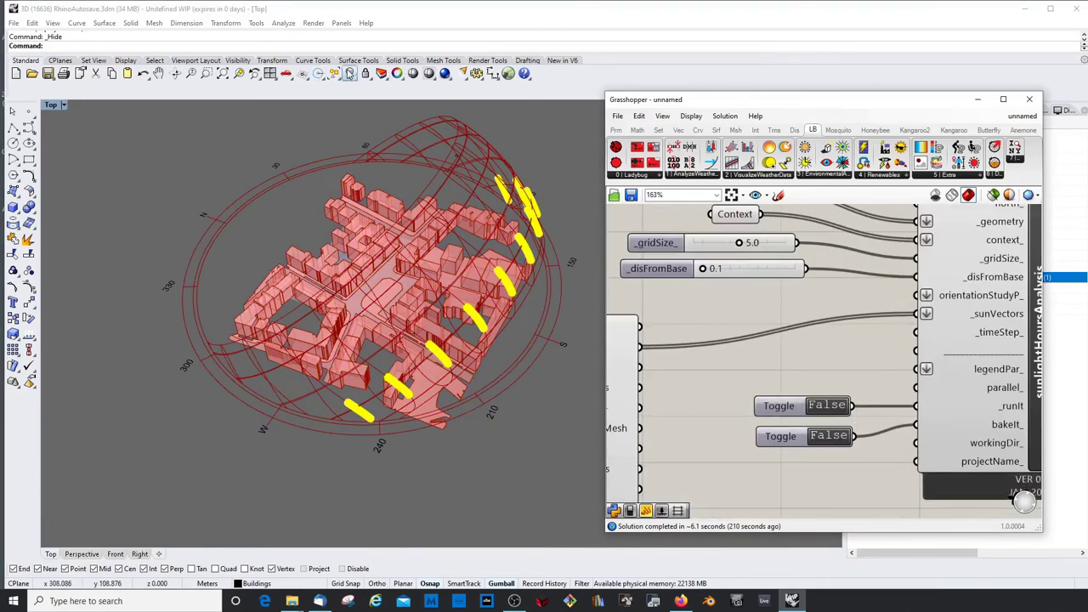
scroll(728, 248, "down", 2)
left_click(731, 260)
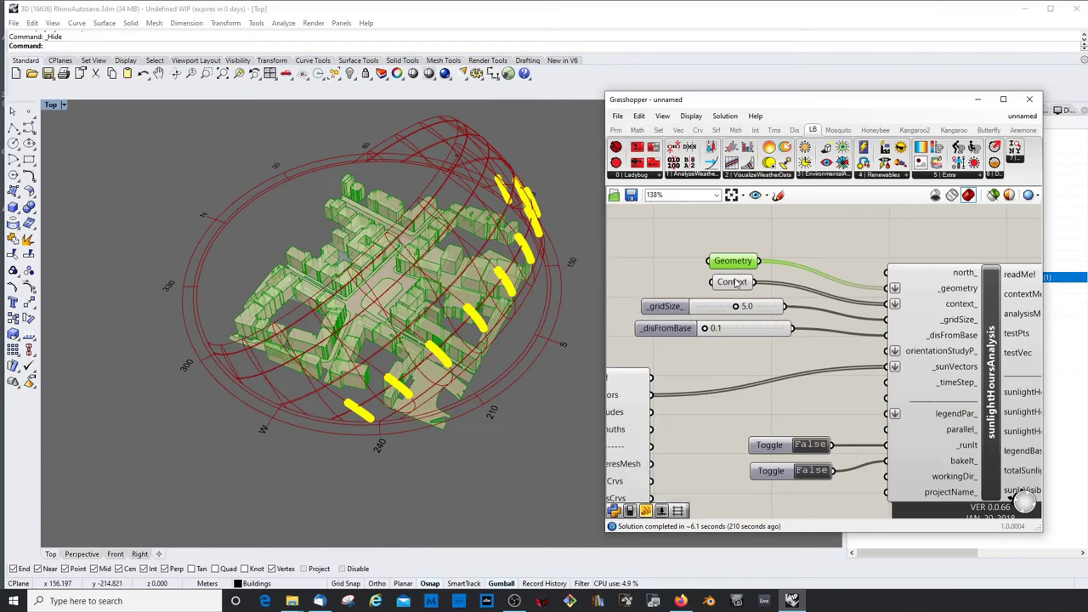
left_click(735, 282, "shift")
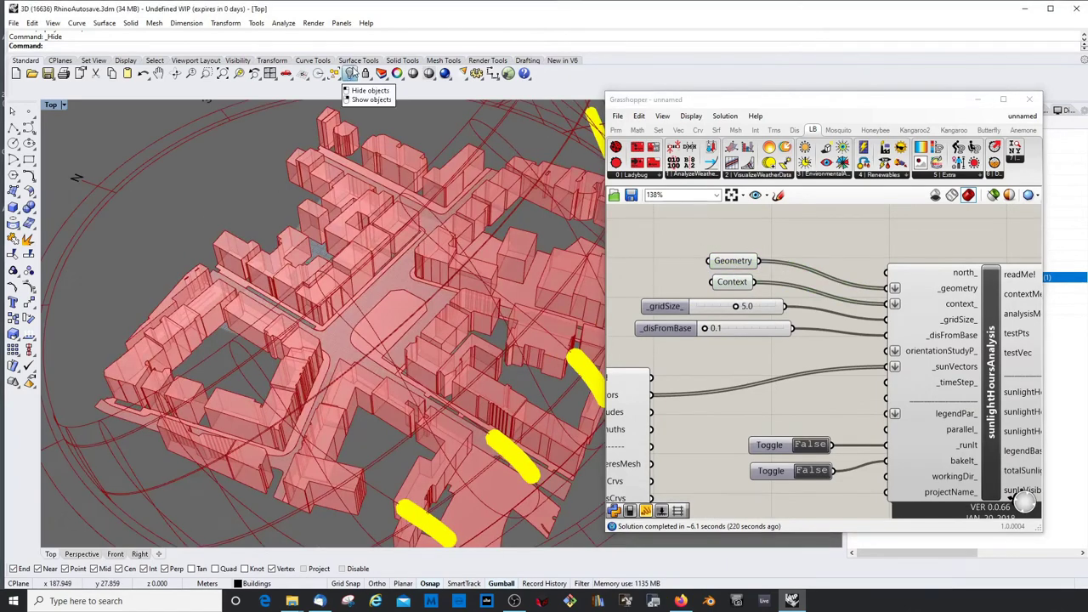
Show the hidden Rhino objects again, then select the plaza's street surface to inspect it and clear the selection.
right_click(355, 75)
scroll(422, 266, "up", 4)
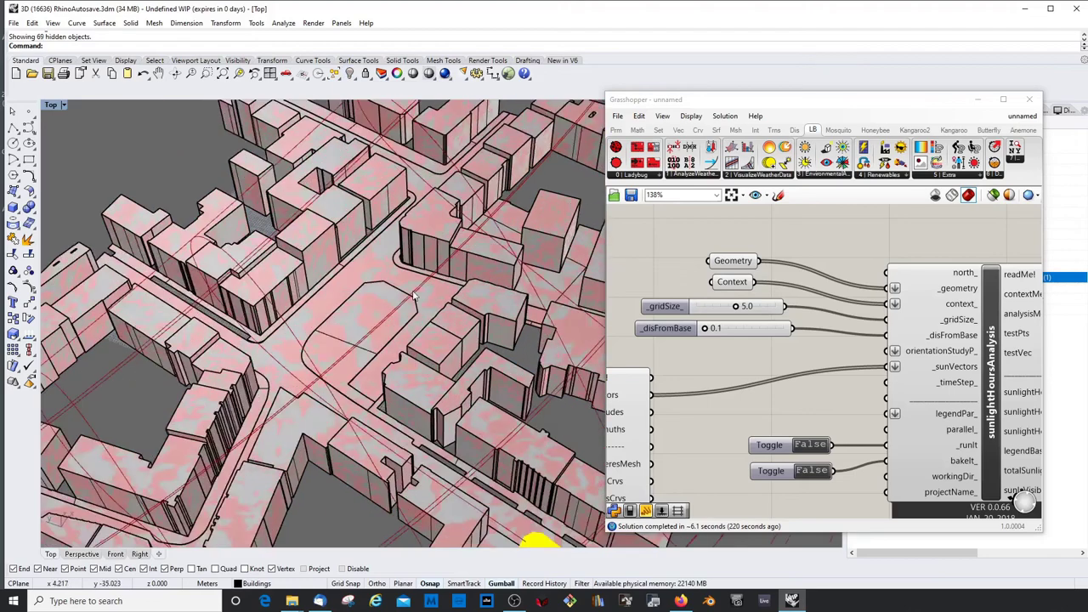
left_click(375, 262)
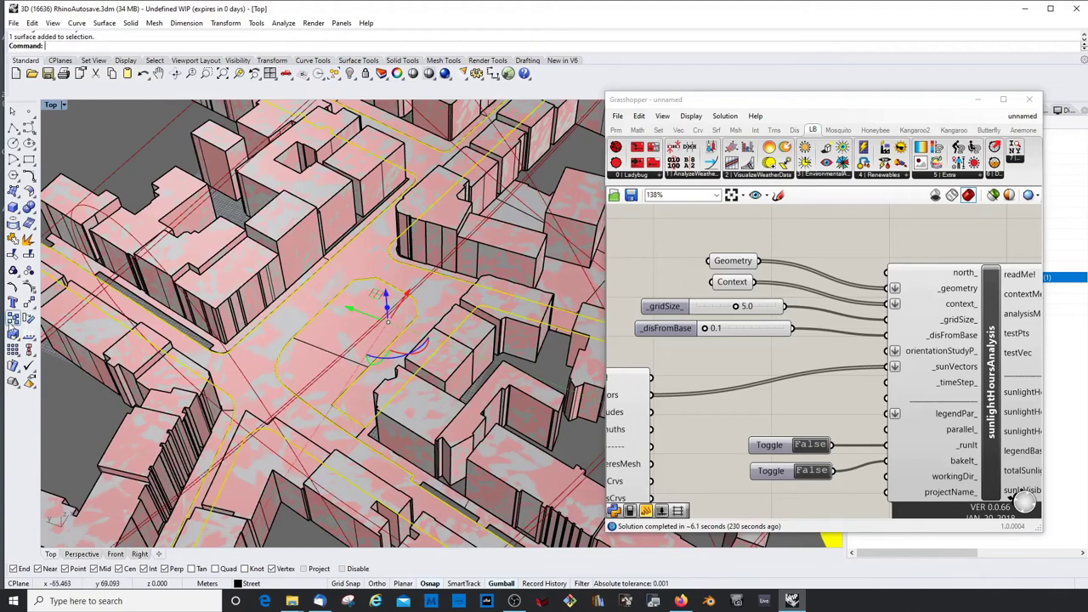
right_click_drag(365, 350, 409, 274)
key("Escape")
scroll(405, 187, "down", 4)
scroll(406, 275, "down", 8)
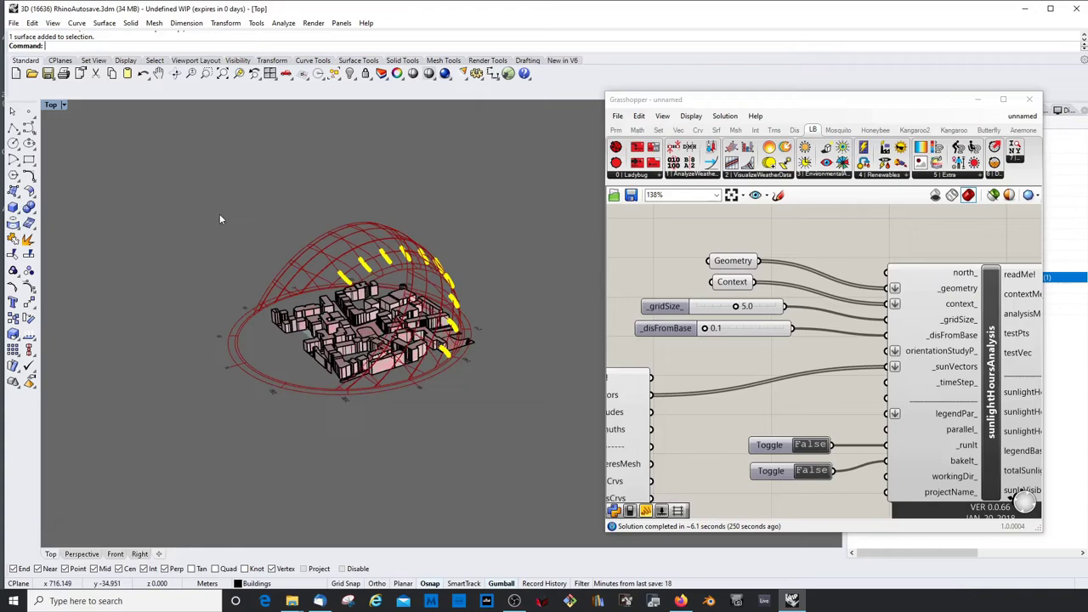
Select the whole city model in Rhino and hide it so only the referenced preview geometry is displayed.
left_click_drag(219, 213, 570, 439)
left_click(349, 74)
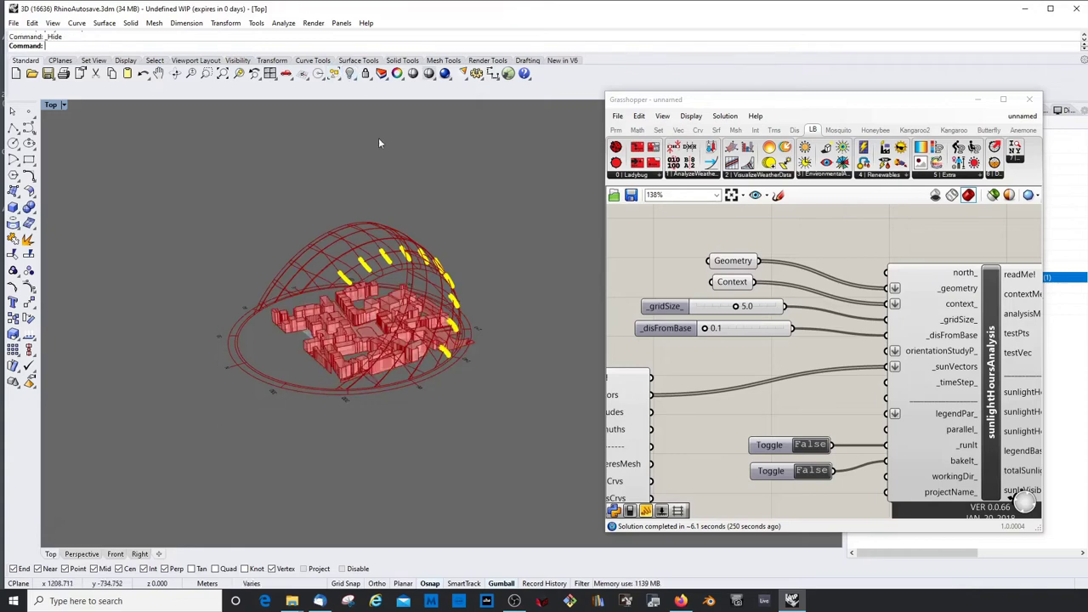
right_click_drag(492, 289, 391, 330)
Run the sunlightHoursAnalysis on the whole city model by setting _runIt and bakeIt_ to True, and view the coloured result.
left_click(773, 339)
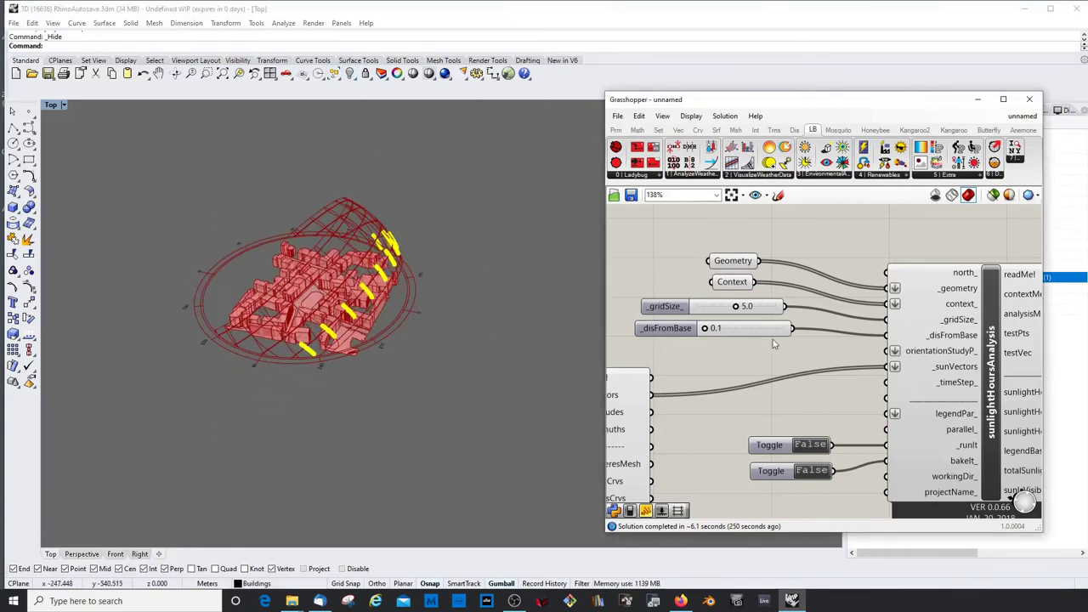
scroll(773, 340, "up", 2)
left_click_drag(825, 427, 820, 391)
left_click(835, 364)
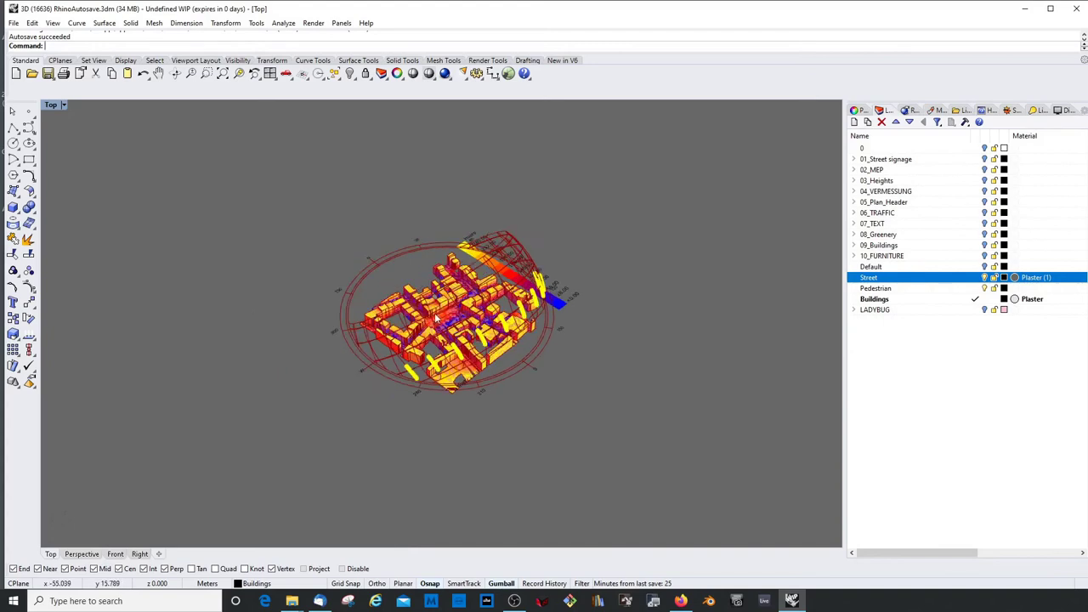
scroll(489, 318, "up", 4)
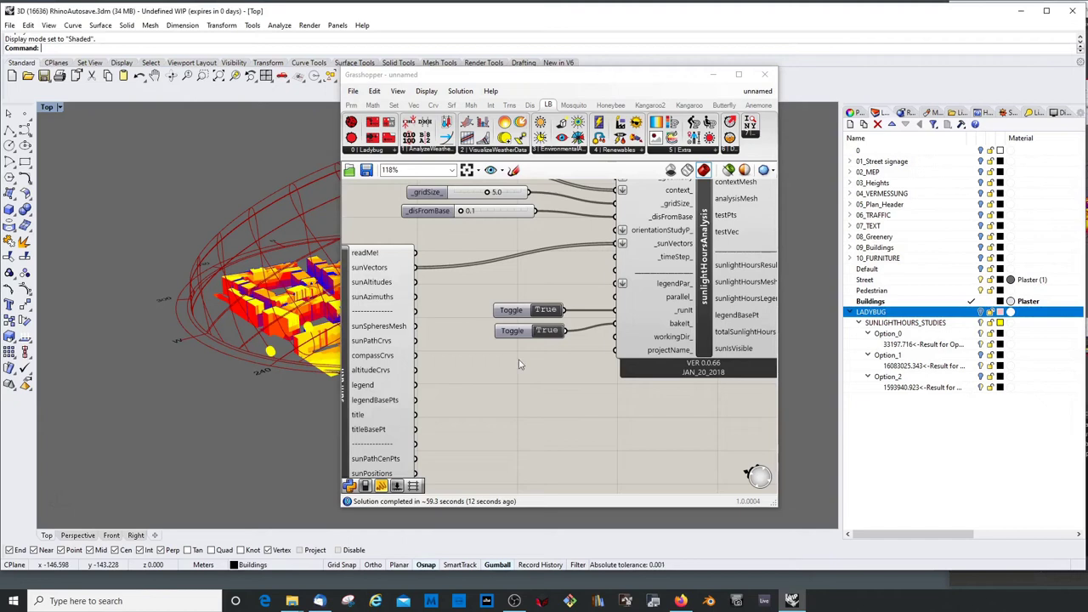
Set the _runIt and bakeIt_ toggles to False and close the Grasshopper window.
left_click(544, 310)
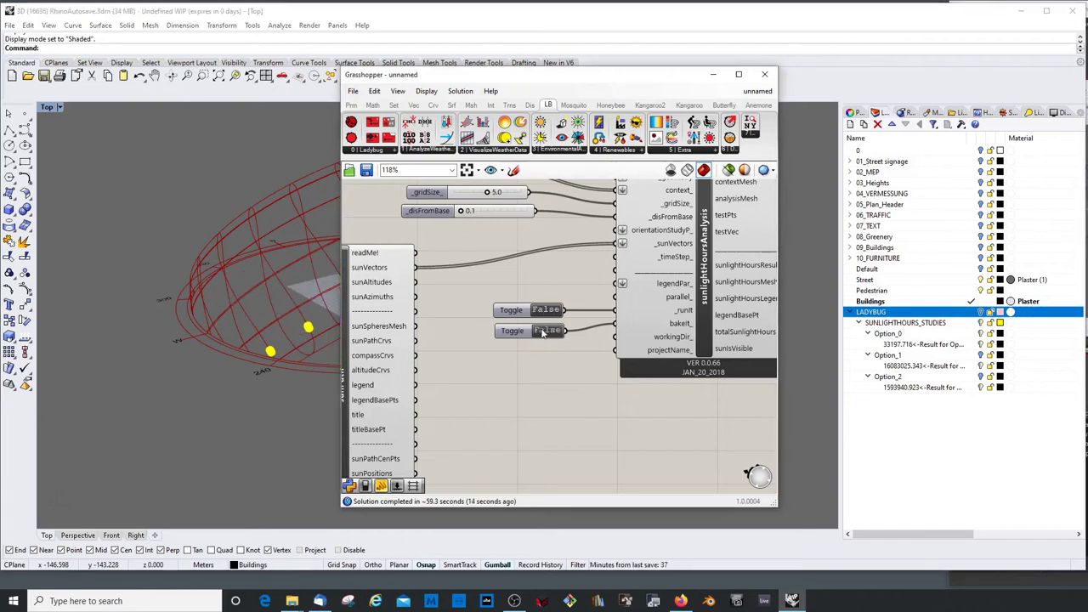
left_click(764, 74)
right_click_drag(608, 320, 611, 349)
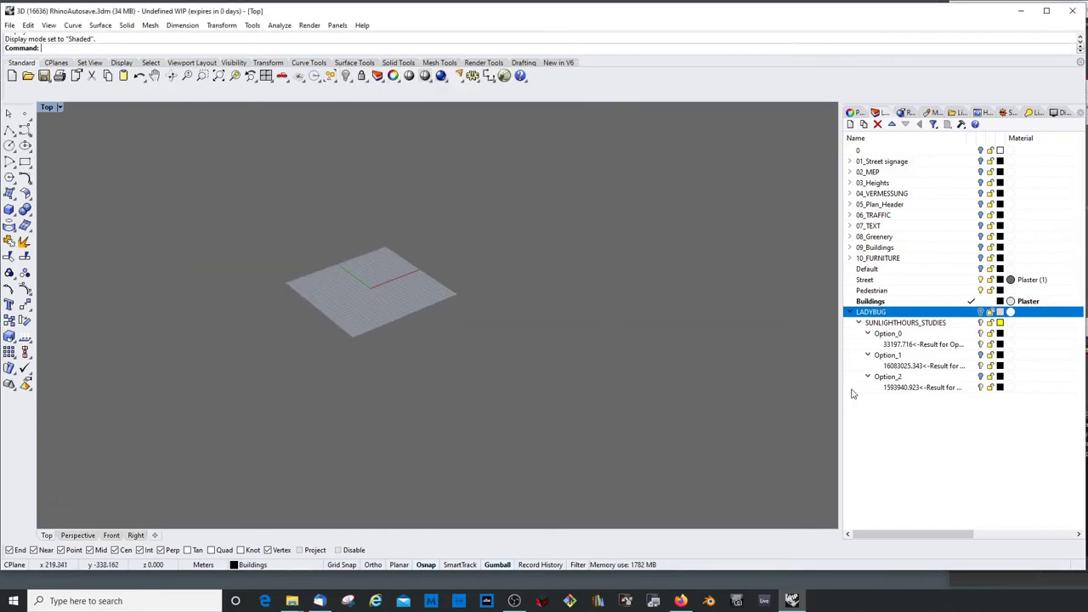
Turn on the Option_1 layer under SUNLIGHTHOURS_STUDIES and inspect the baked city-wide sunlight mesh and its legend.
left_click(980, 355)
scroll(436, 294, "down", 2)
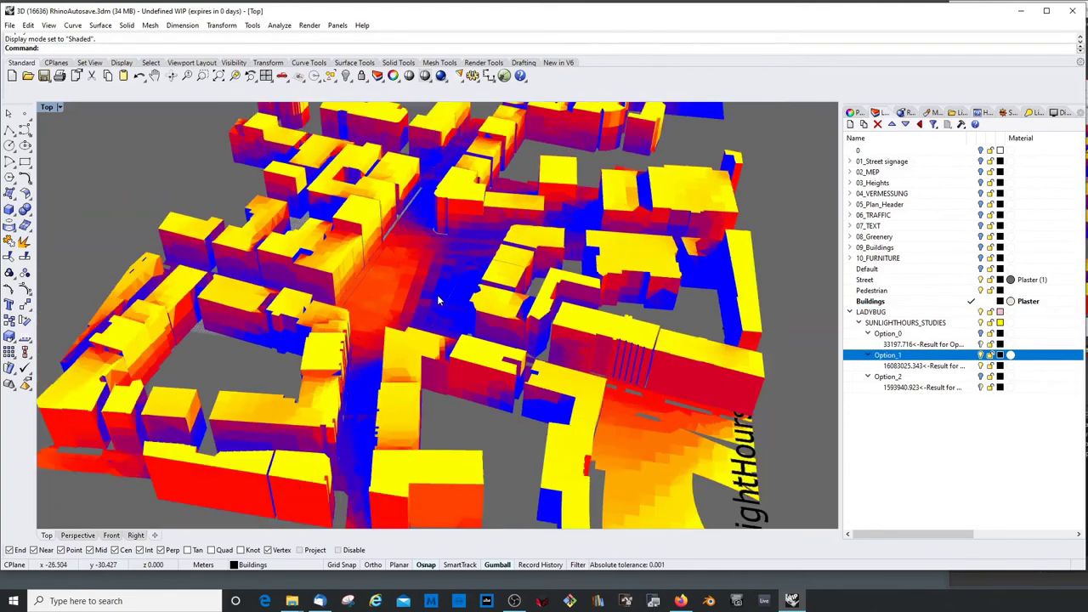
scroll(452, 257, "down", 2)
right_click_drag(452, 257, 299, 268)
right_click_drag(411, 321, 406, 323)
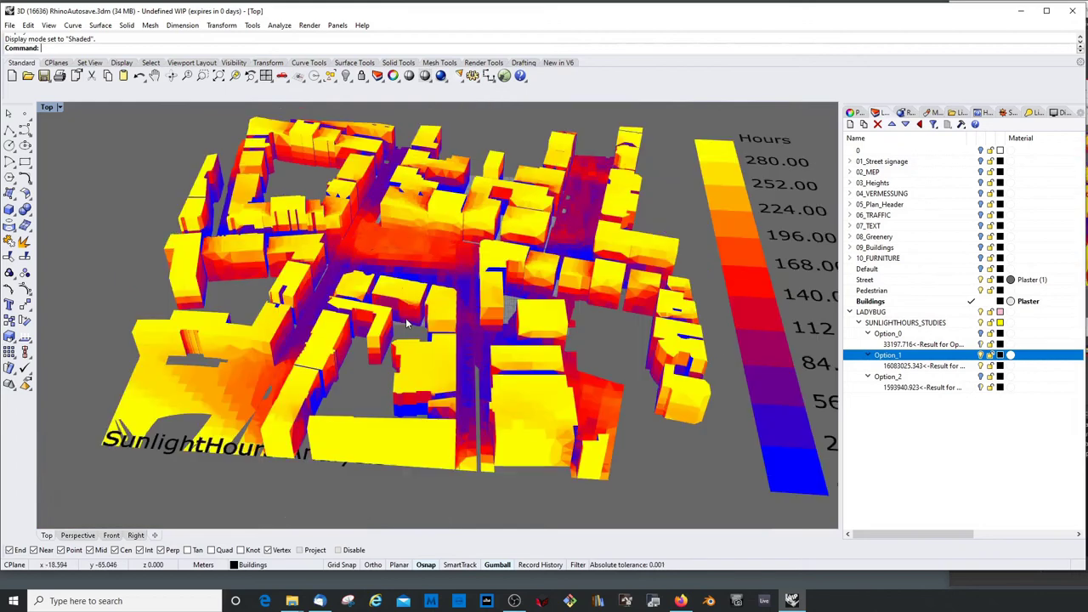
scroll(750, 229, "down", 2)
scroll(702, 310, "down", 1)
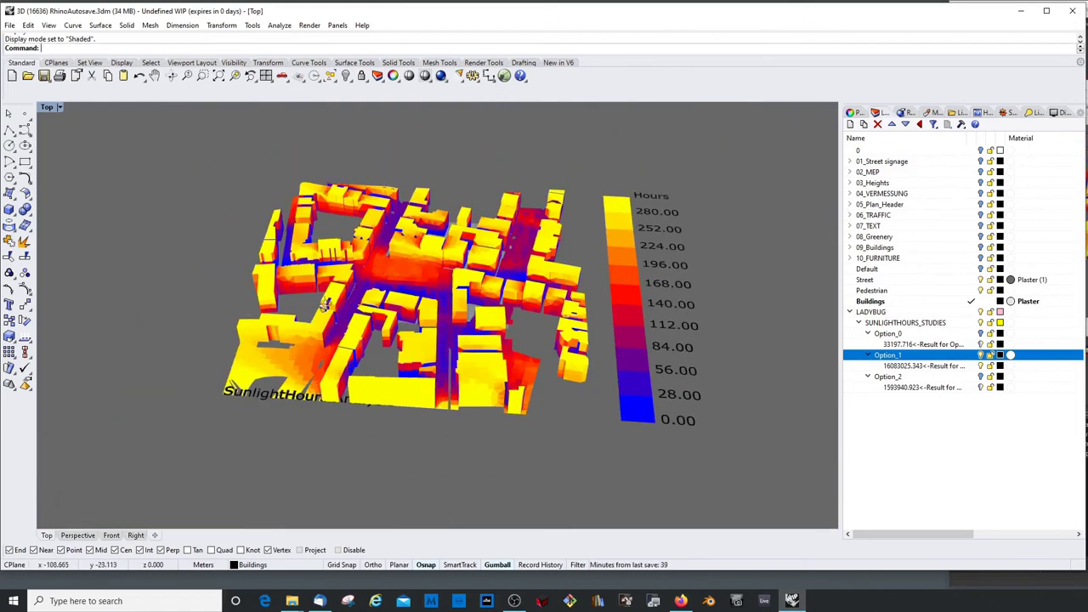
Select the SunlightHours Analysis title text, move it clear of the city mesh, and clear the selection.
left_click(336, 403)
right_click_drag(337, 404, 336, 409)
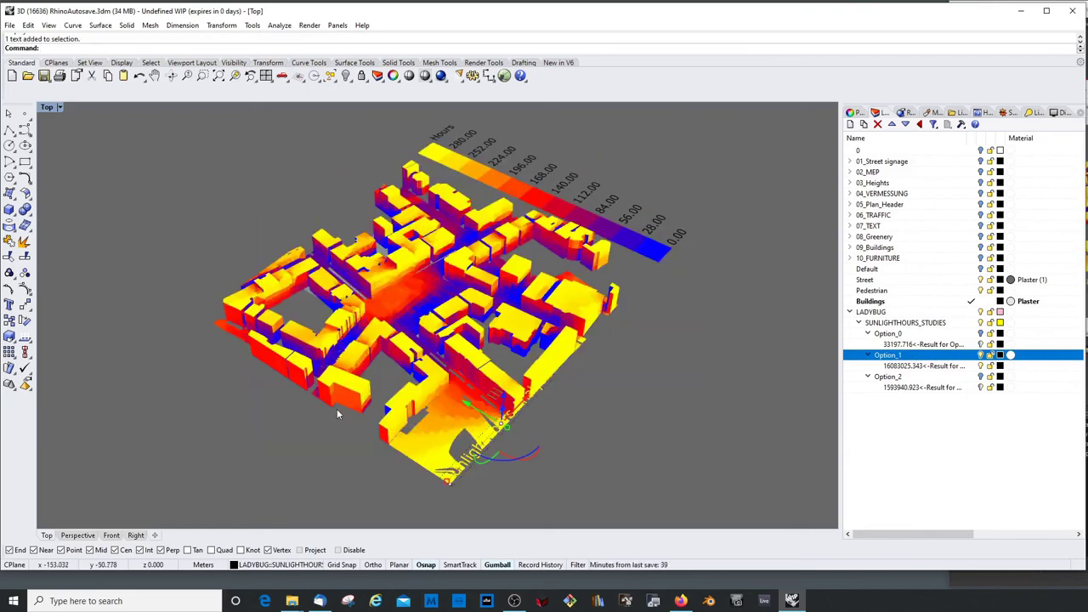
left_click_drag(503, 420, 526, 431)
left_click(621, 426)
scroll(549, 342, "down", 2)
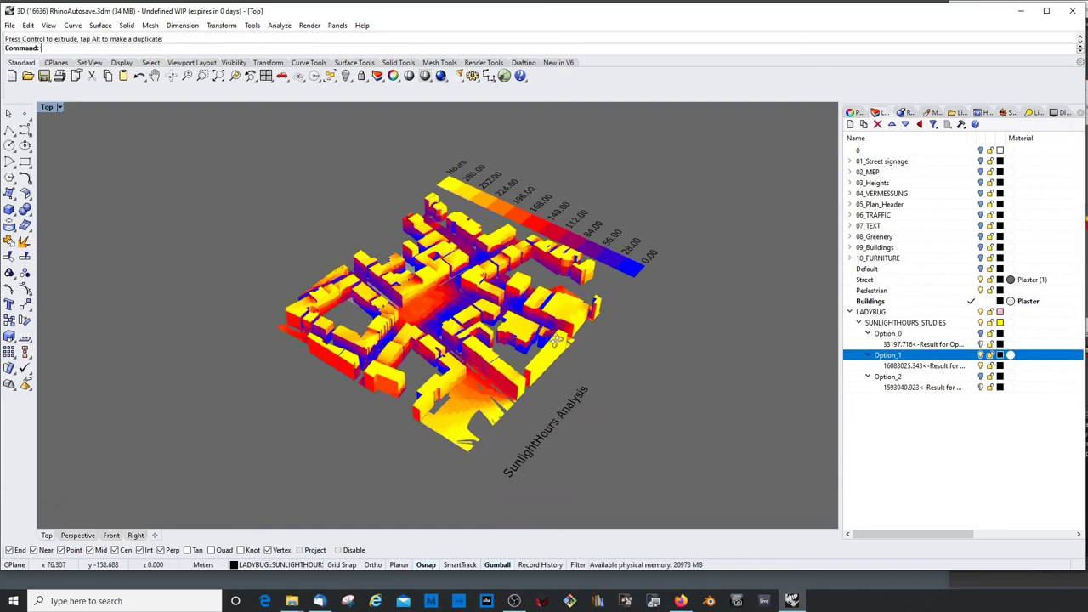
right_click_drag(550, 340, 148, 165)
Set the Top viewport's display mode to Rendered and view the sunlight hours mesh of the city.
left_click(59, 107)
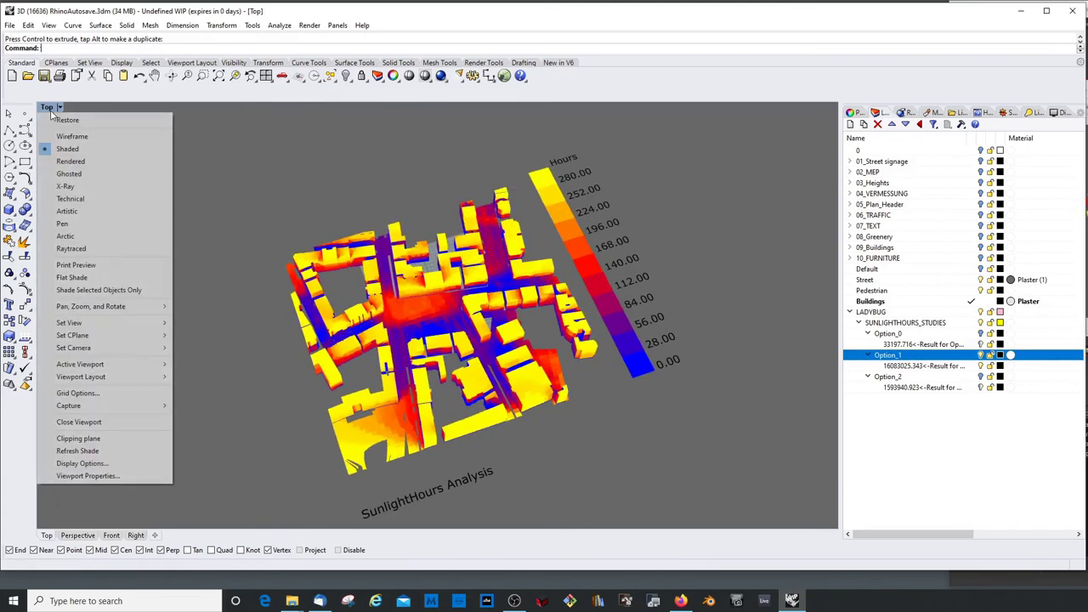
left_click(72, 167)
scroll(524, 331, "up", 4)
right_click_drag(523, 332, 592, 315)
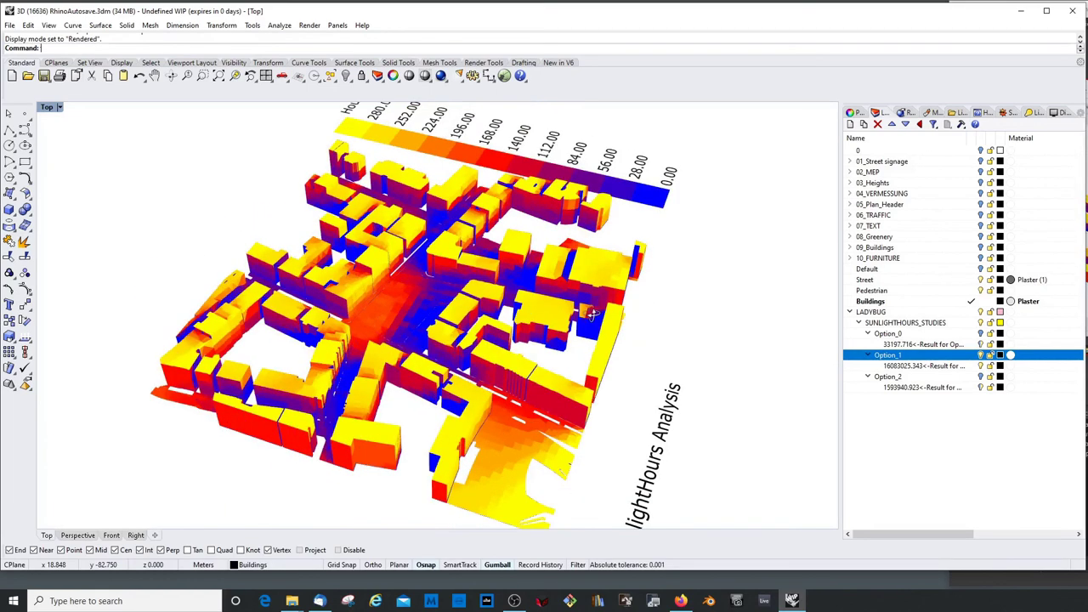